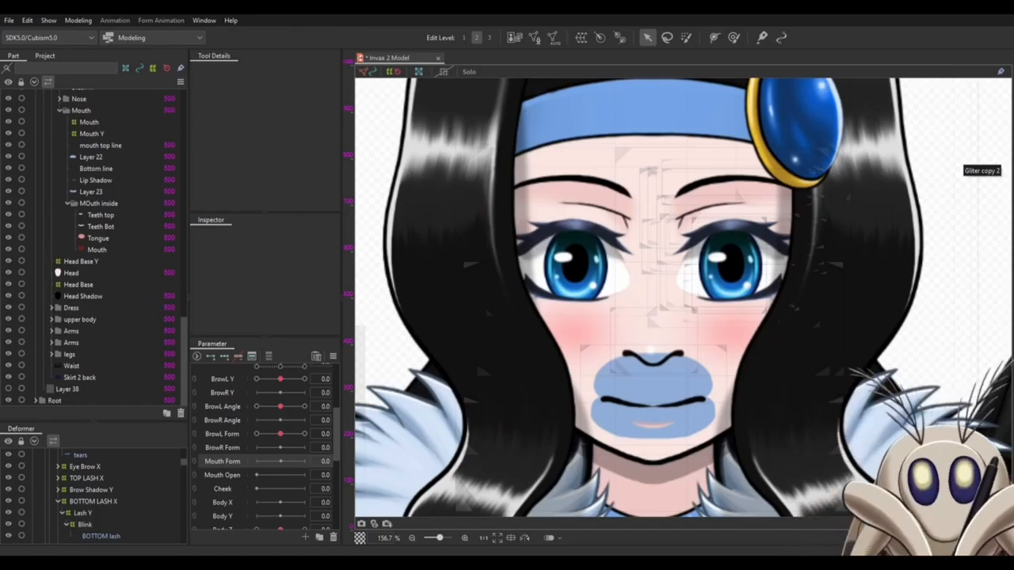
# - Set the opacity of Layer 22 and Layer 23 to 0%
pyautogui.click(93, 157)
pyautogui.keyDown('ctrl'); pyautogui.click(127, 192); pyautogui.keyUp('ctrl')
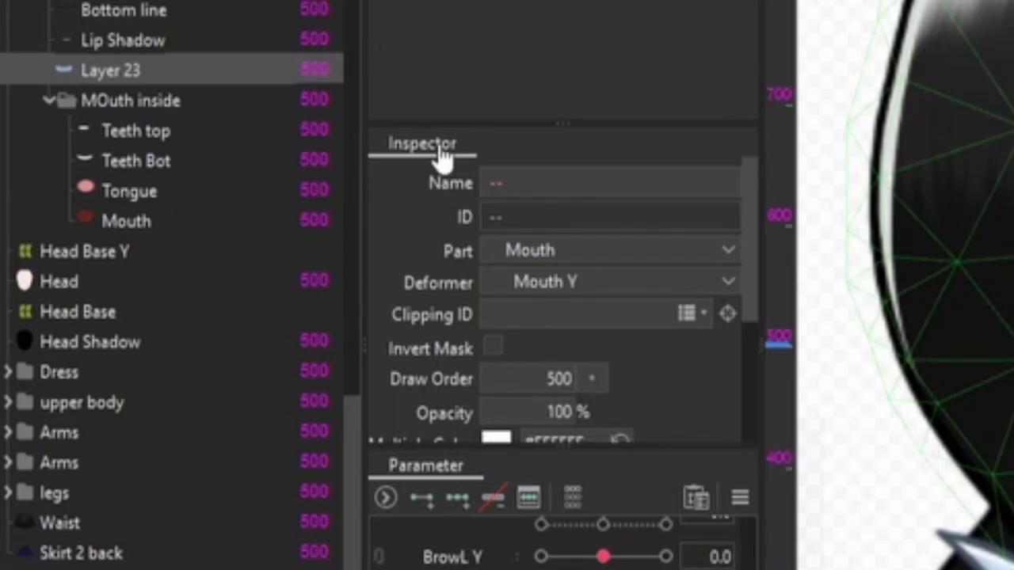
pyautogui.scroll(-3, 438, 269)
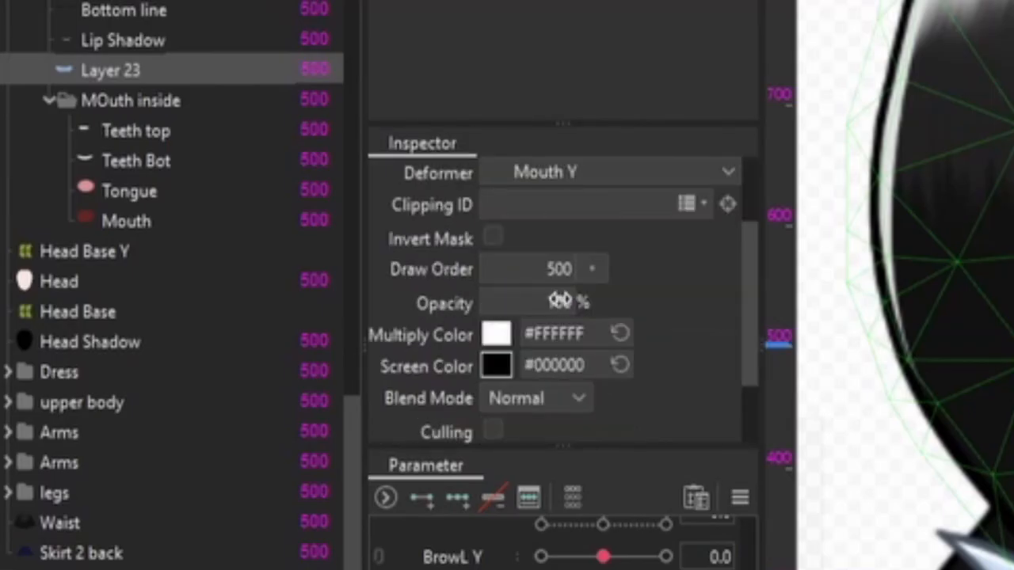
pyautogui.moveTo(559, 299); pyautogui.dragTo(507, 301)
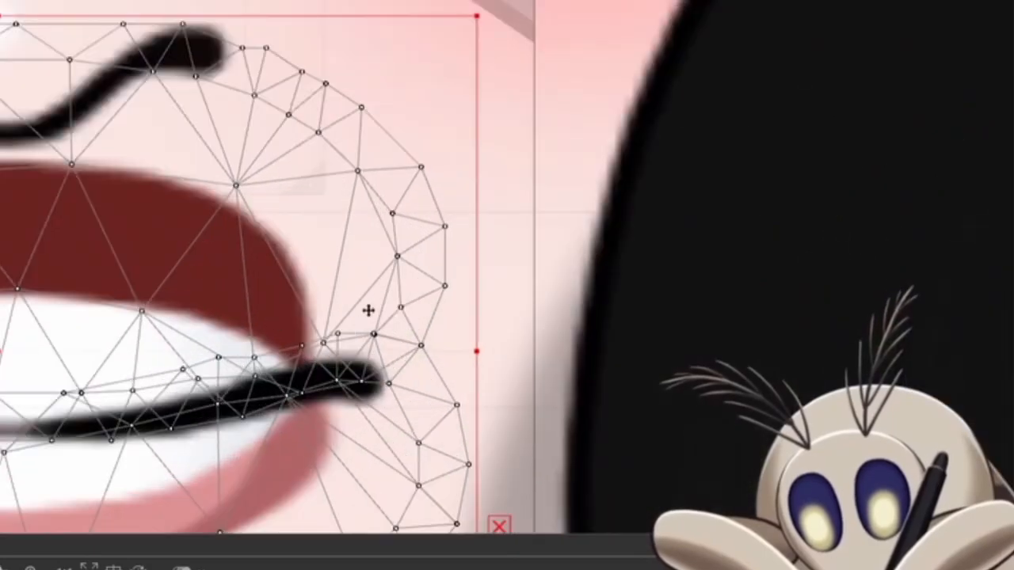
# - Clip the Teeth top, Teeth Bot, Tongue and Mouth meshes in the MOuth inside folder to Layer 22 and Layer 23
pyautogui.moveTo(285, 312); pyautogui.dragTo(647, 214)
pyautogui.scroll(-3, 625, 156)
pyautogui.moveTo(614, 149); pyautogui.dragTo(575, 168)
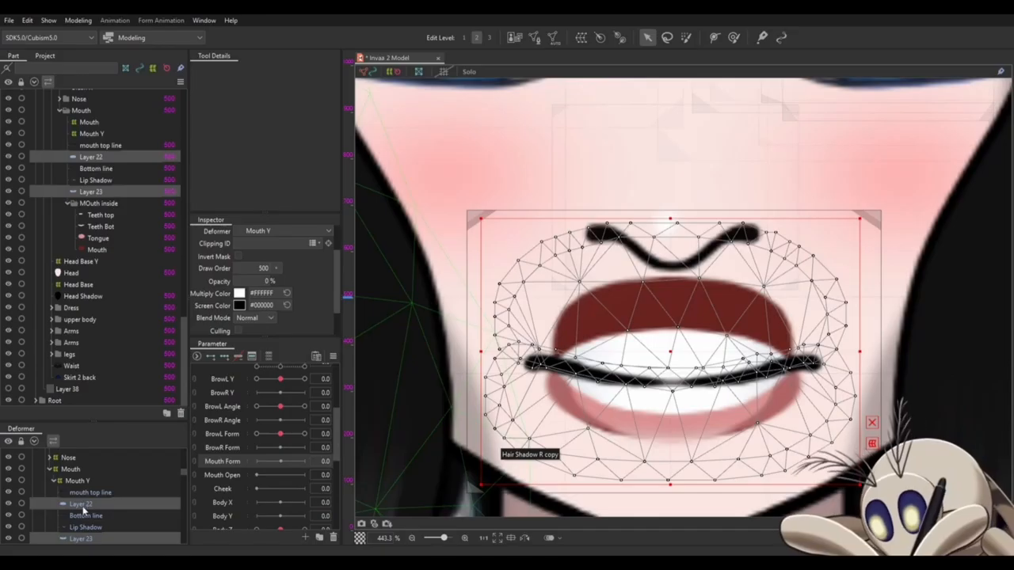
pyautogui.scroll(-1, 84, 511)
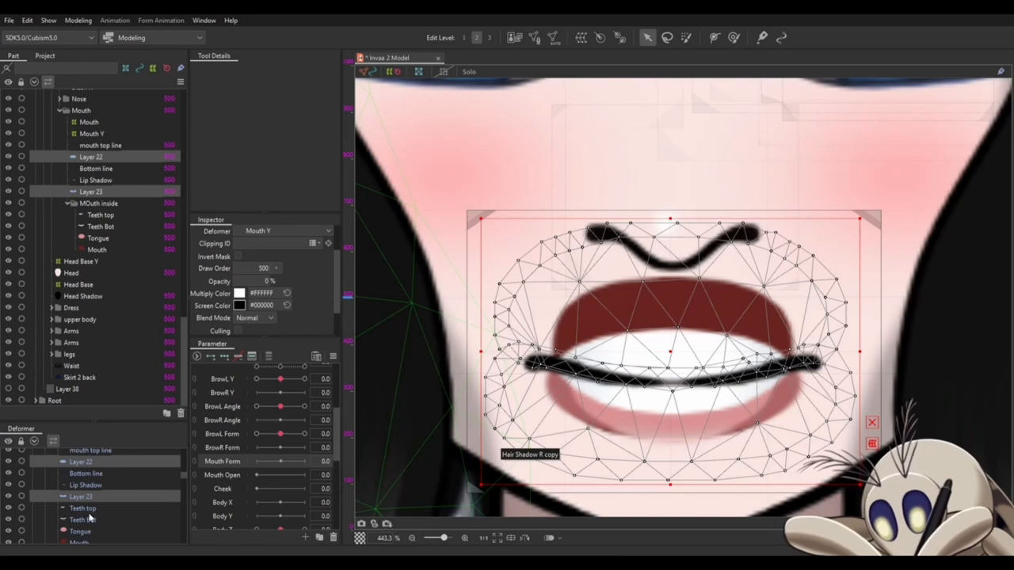
pyautogui.click(86, 508)
pyautogui.scroll(-1, 86, 509)
pyautogui.keyDown('shift'); pyautogui.click(86, 502); pyautogui.keyUp('shift')
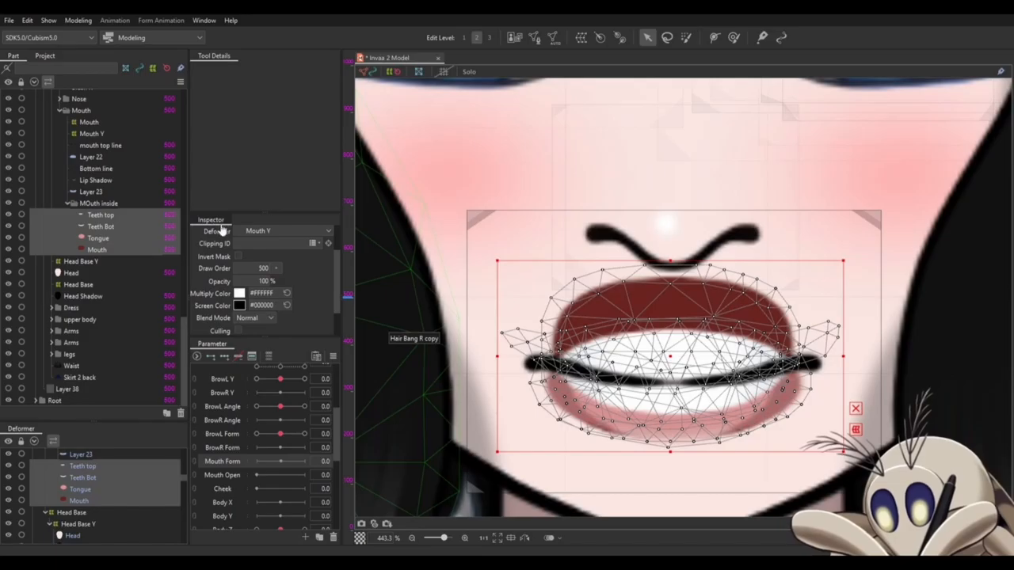
pyautogui.scroll(3, 216, 231)
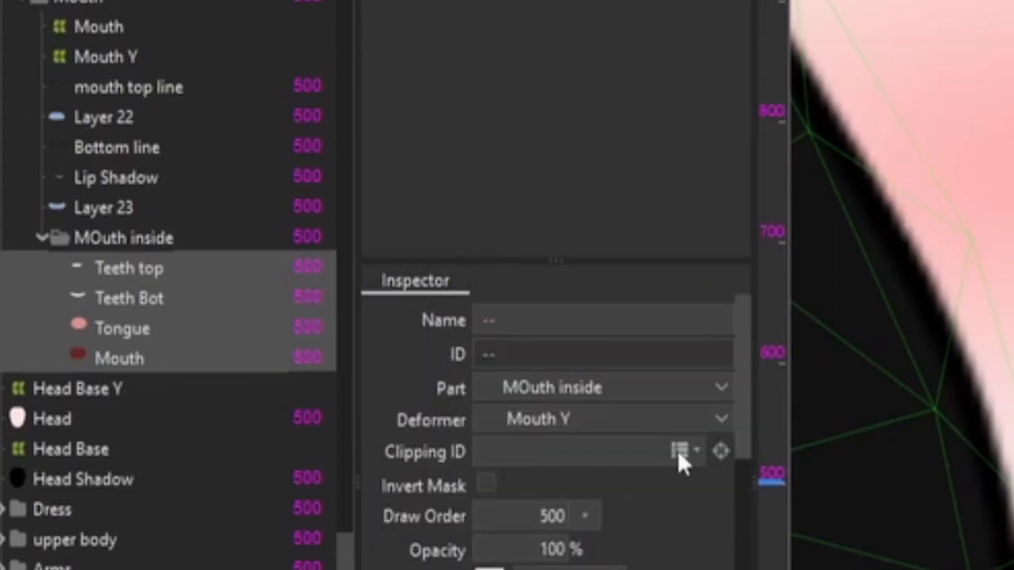
pyautogui.click(679, 453)
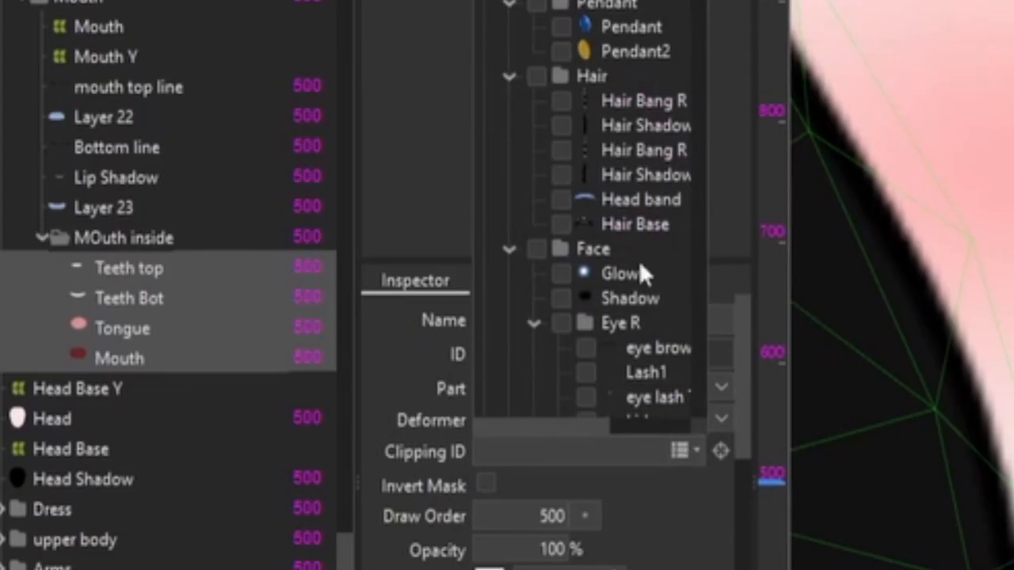
pyautogui.scroll(-10, 574, 170)
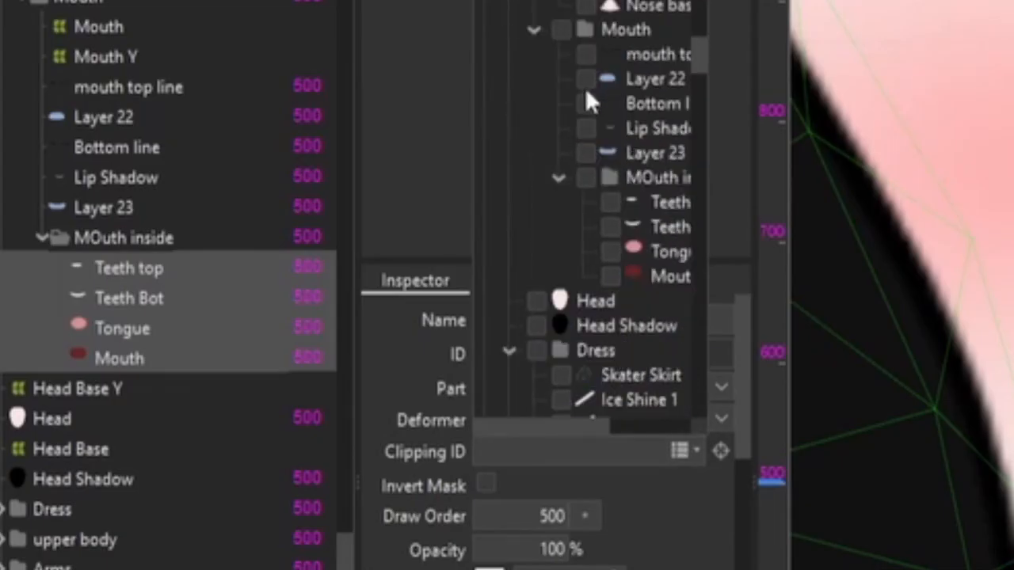
pyautogui.click(586, 80)
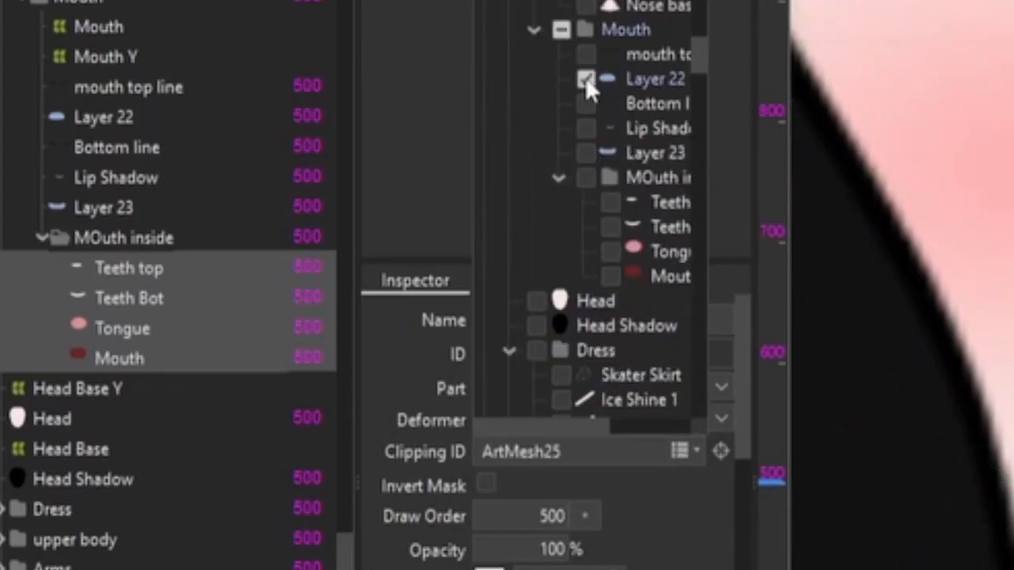
pyautogui.click(586, 153)
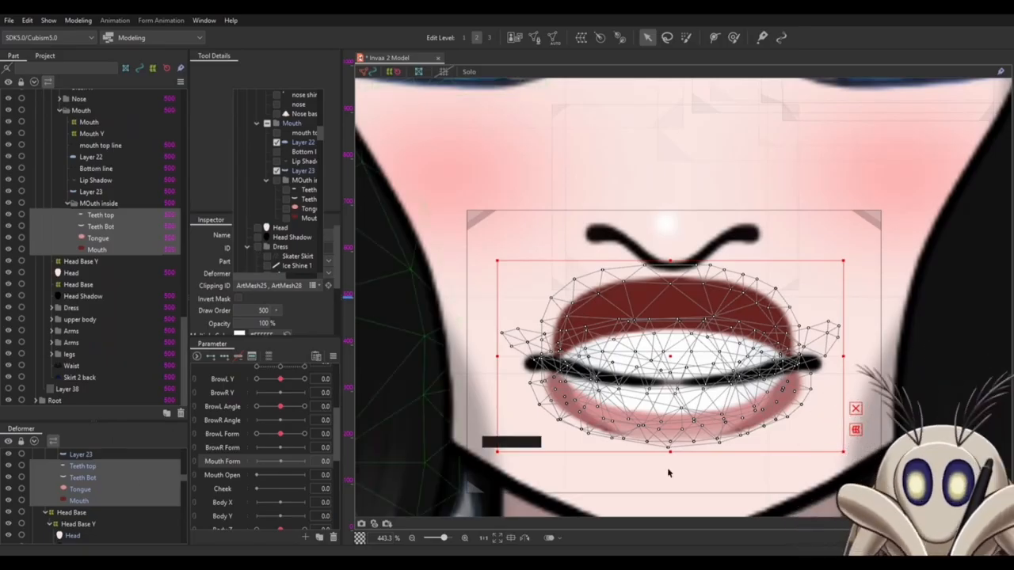
# - Test the clipping by moving the mouth interior meshes aside and Layer 22 upward, undoing the moves
pyautogui.moveTo(674, 356); pyautogui.dragTo(491, 385)
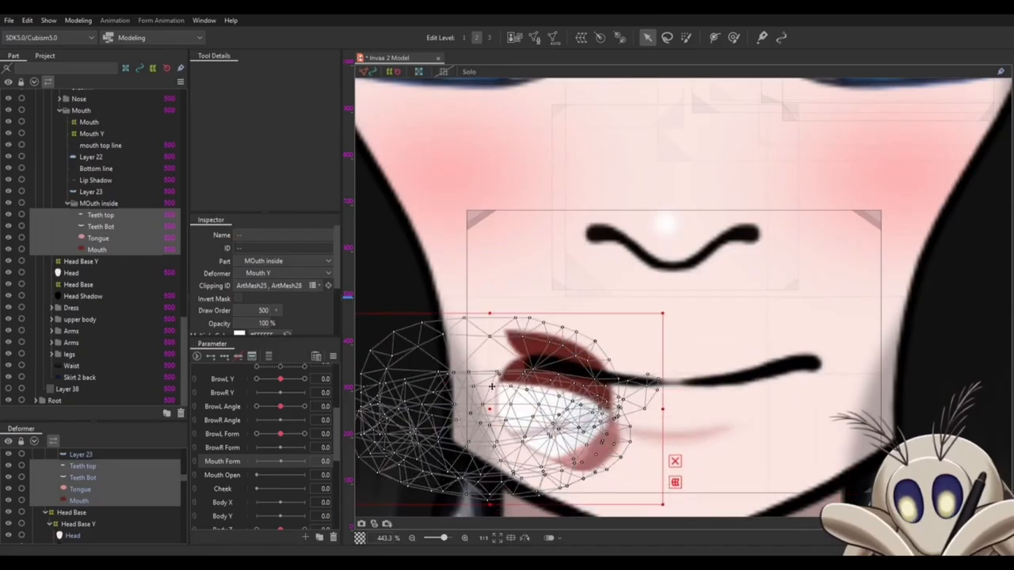
pyautogui.hotkey('ctrl', 'z')
pyautogui.hotkey('ctrl', 'z')
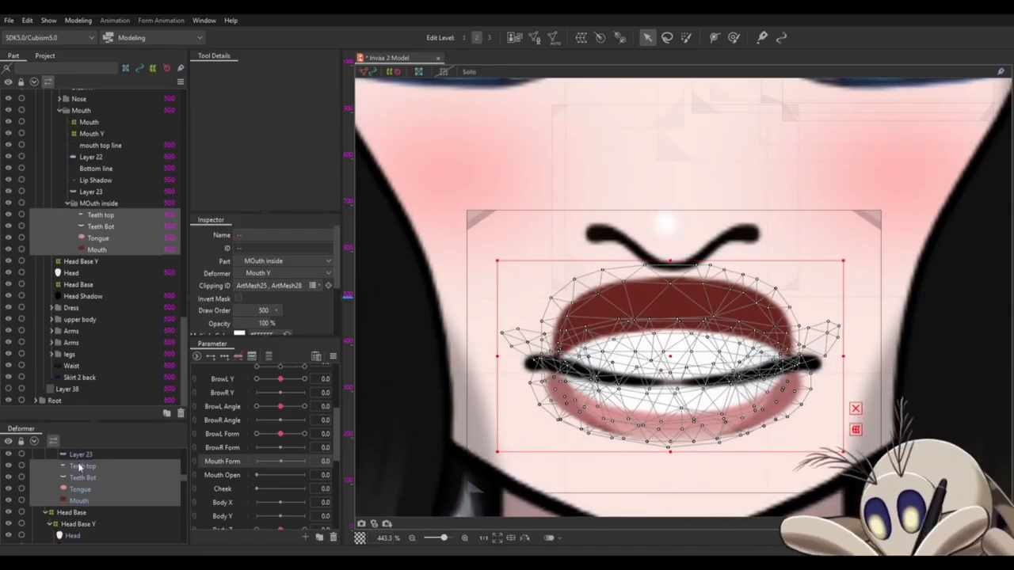
pyautogui.scroll(3, 80, 499)
pyautogui.click(80, 504)
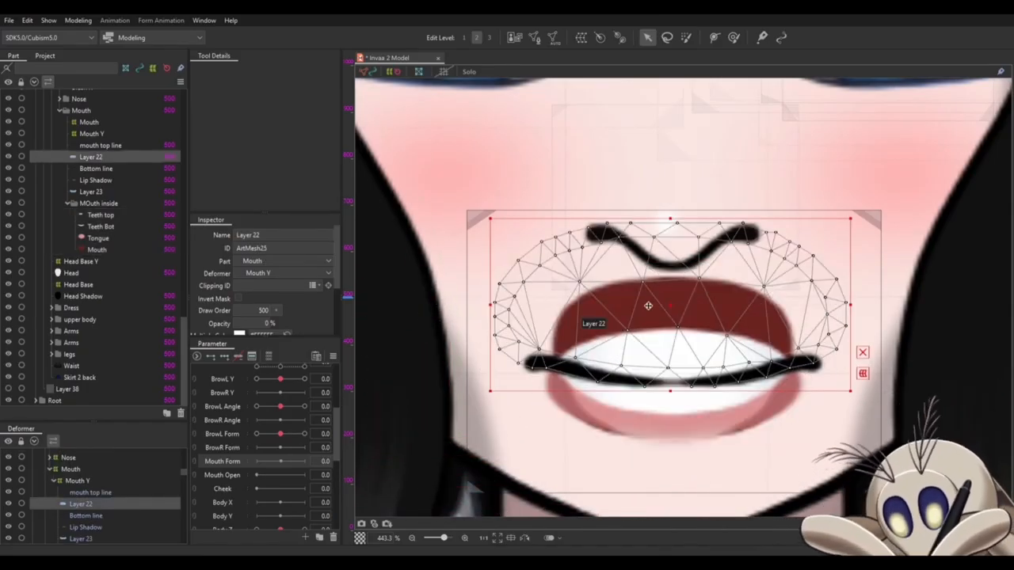
pyautogui.moveTo(670, 301); pyautogui.dragTo(671, 199)
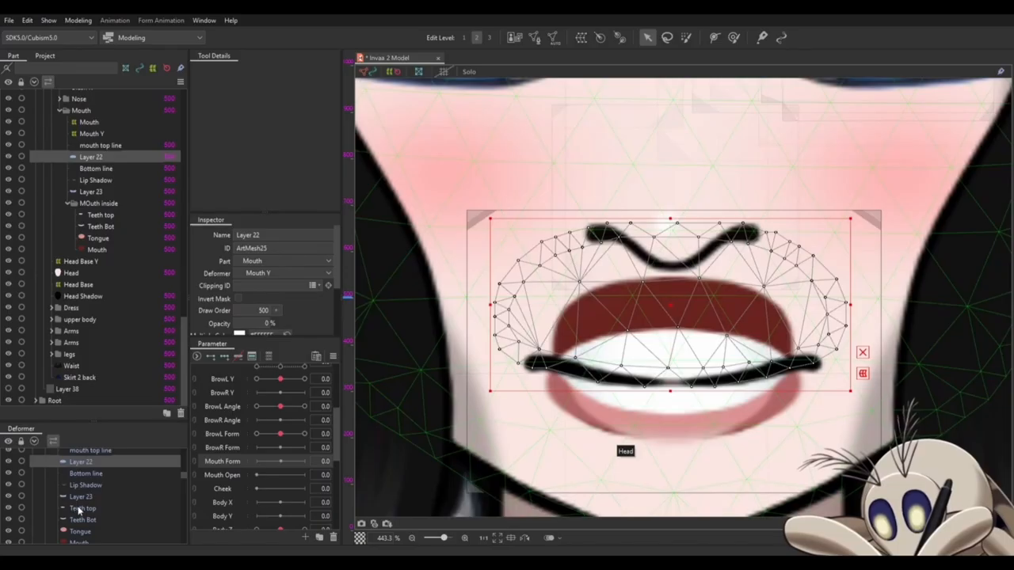
# - Enable Invert Mask for the Teeth top, Teeth Bot, Tongue and Mouth meshes
pyautogui.click(77, 508)
pyautogui.scroll(-1, 79, 508)
pyautogui.keyDown('shift'); pyautogui.click(78, 503); pyautogui.keyUp('shift')
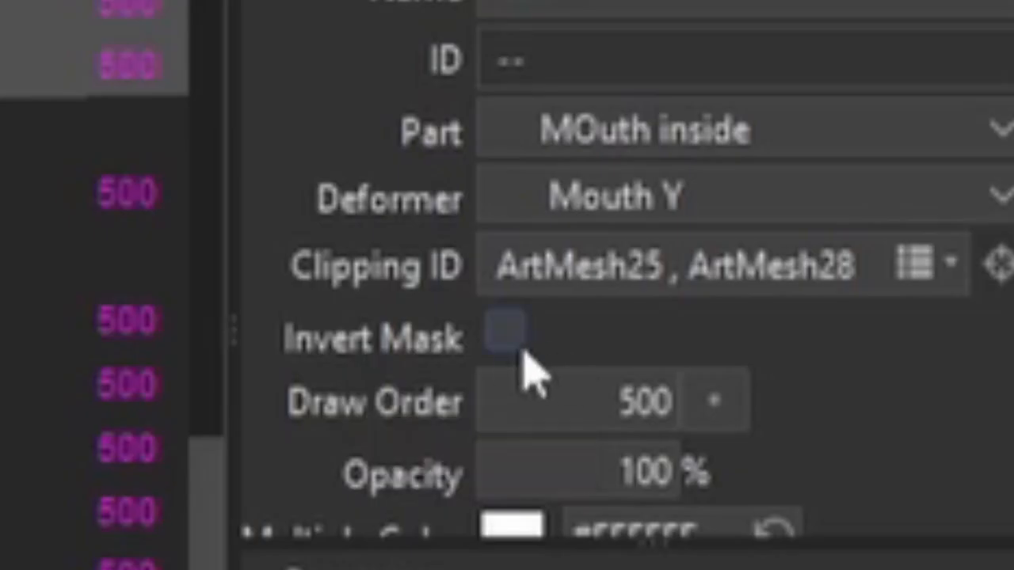
pyautogui.click(502, 342)
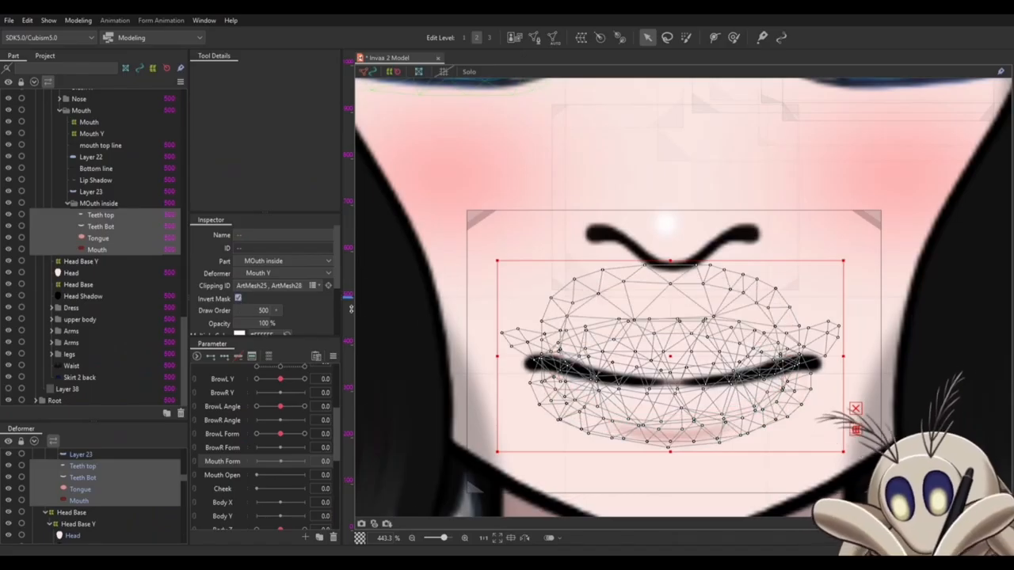
# - Test the inverted mask by moving the mouth interior meshes sideways, and undo the move
pyautogui.scroll(-2, 570, 362)
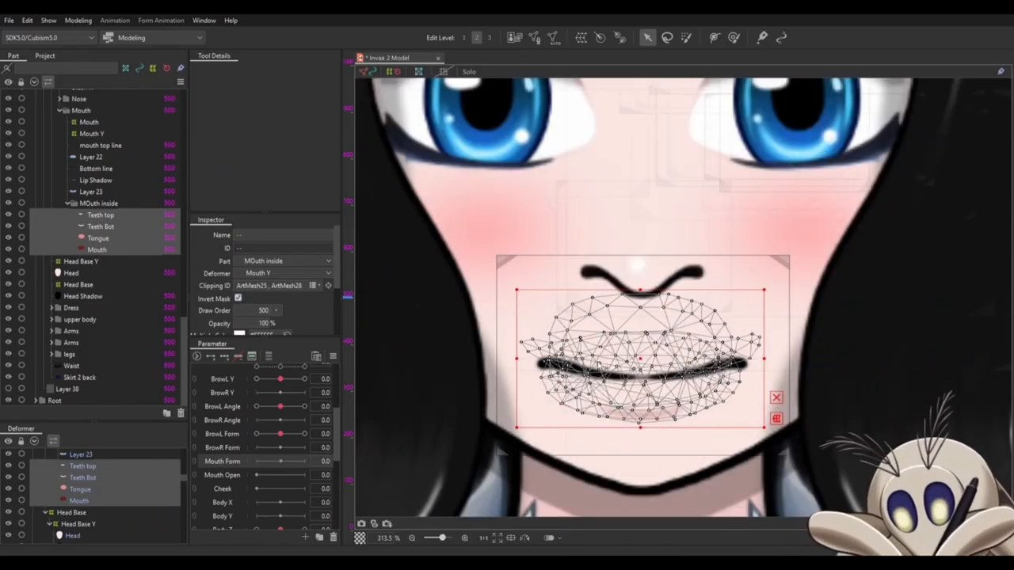
pyautogui.moveTo(643, 358); pyautogui.dragTo(514, 355)
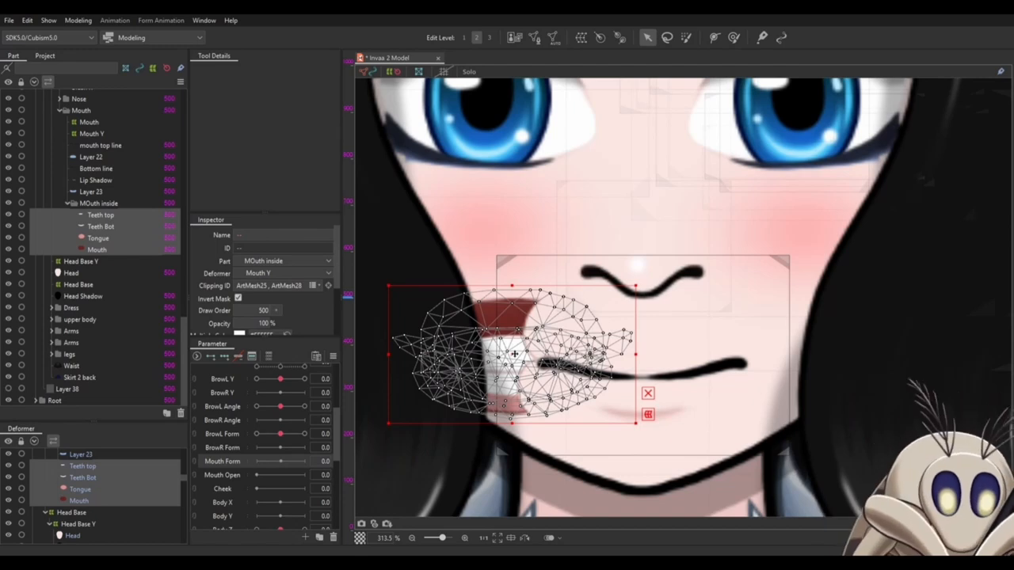
pyautogui.hotkey('ctrl', 'z')
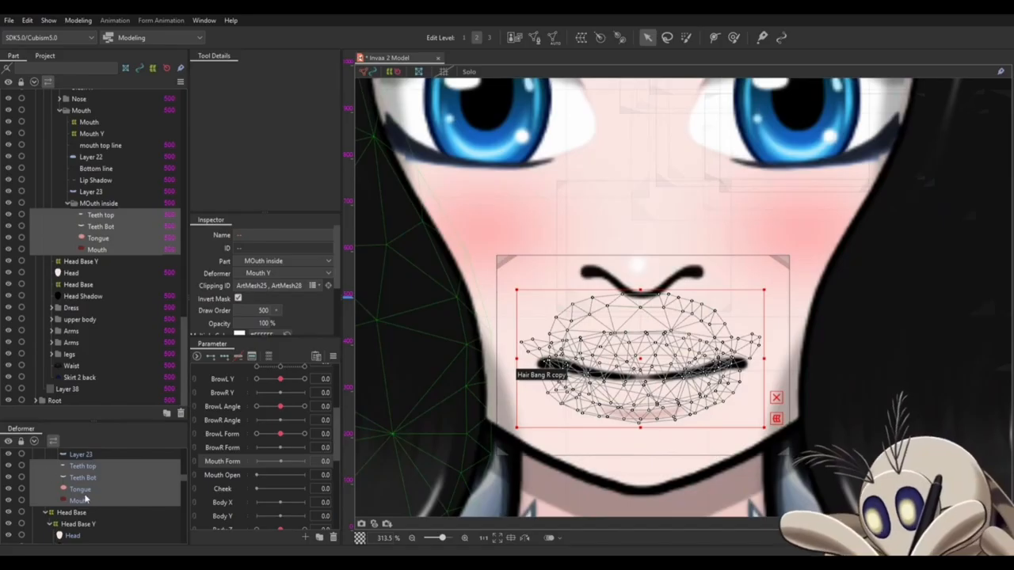
# - Draw a seven-point deform path along the upper mouth line, linked to both mouth top line and Layer 22, extending past both mouth corners
pyautogui.scroll(2, 86, 498)
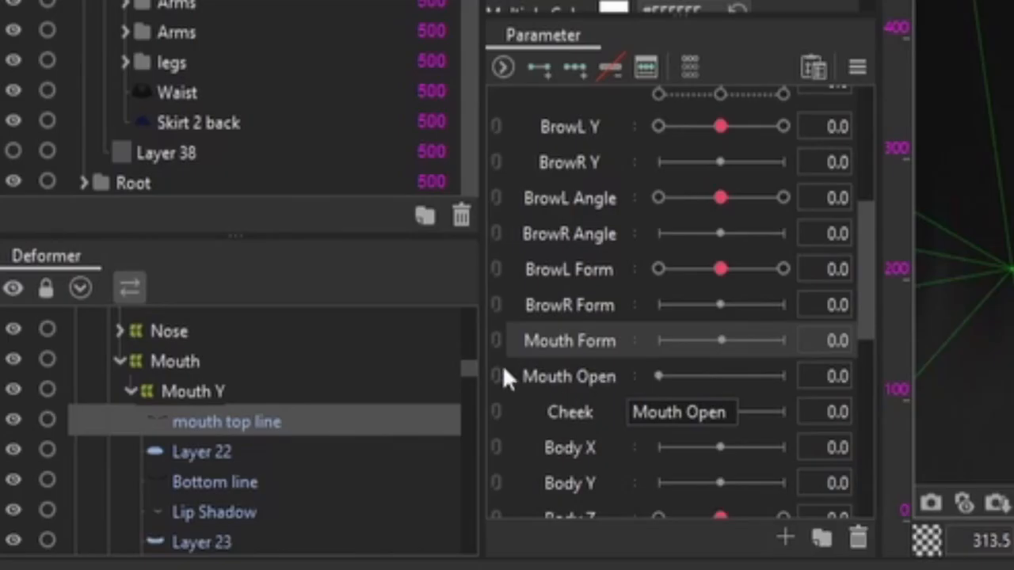
pyautogui.keyDown('ctrl'); pyautogui.click(230, 451); pyautogui.keyUp('ctrl')
pyautogui.scroll(4, 964, 242)
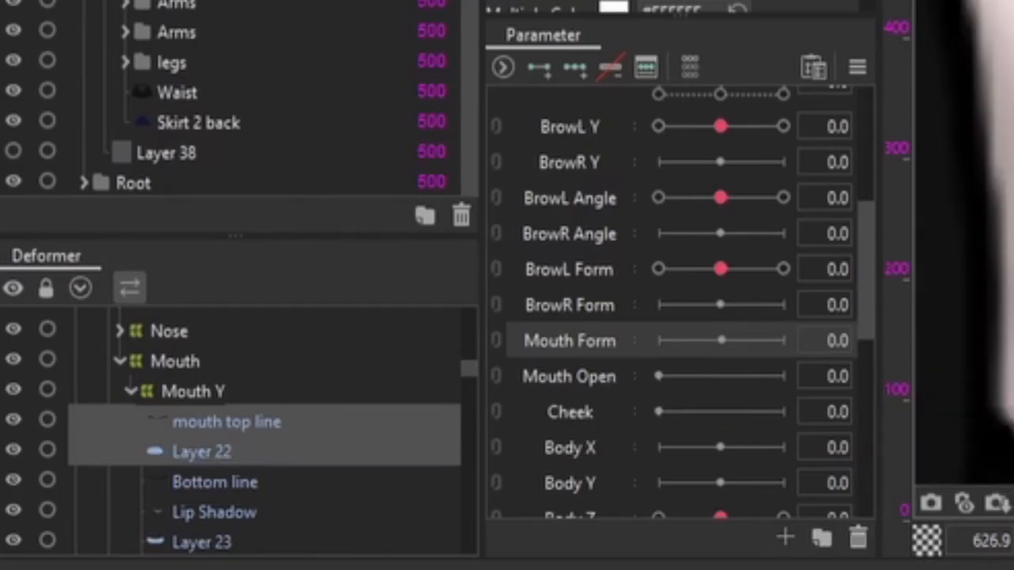
pyautogui.keyDown('ctrl'); pyautogui.click(221, 449); pyautogui.keyUp('ctrl')
pyautogui.keyDown('ctrl'); pyautogui.click(220, 450); pyautogui.keyUp('ctrl')
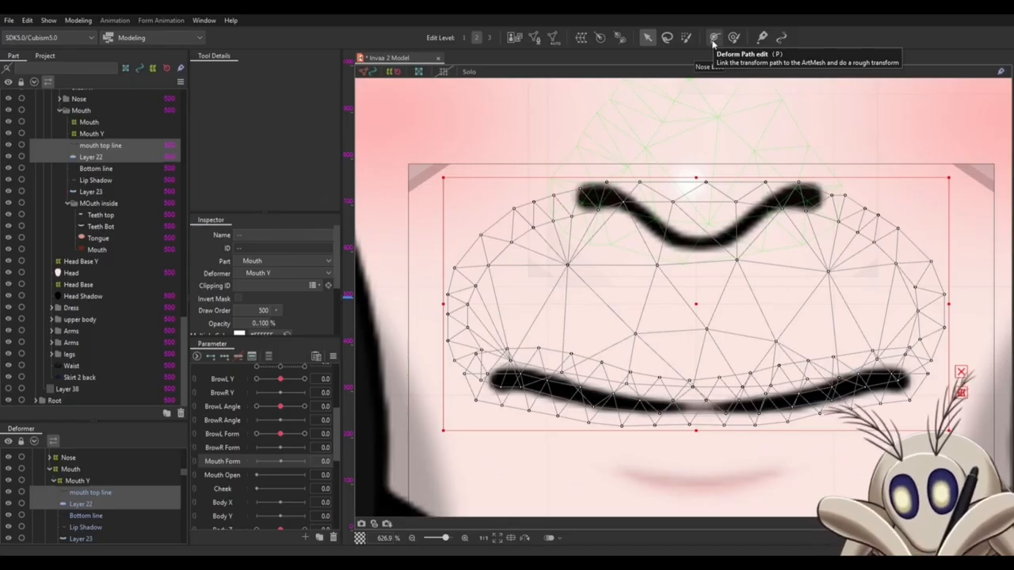
pyautogui.click(713, 39)
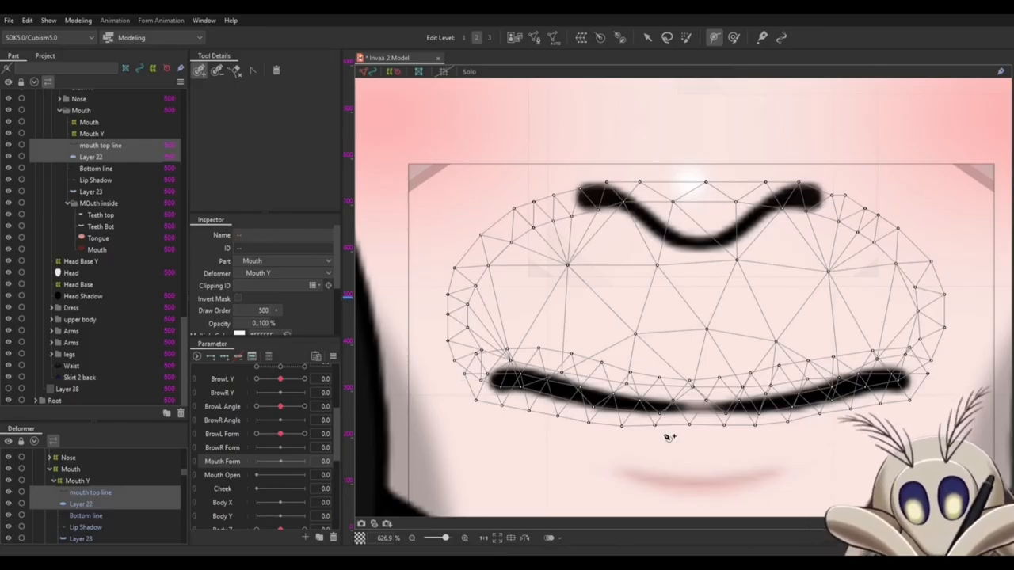
pyautogui.click(439, 374)
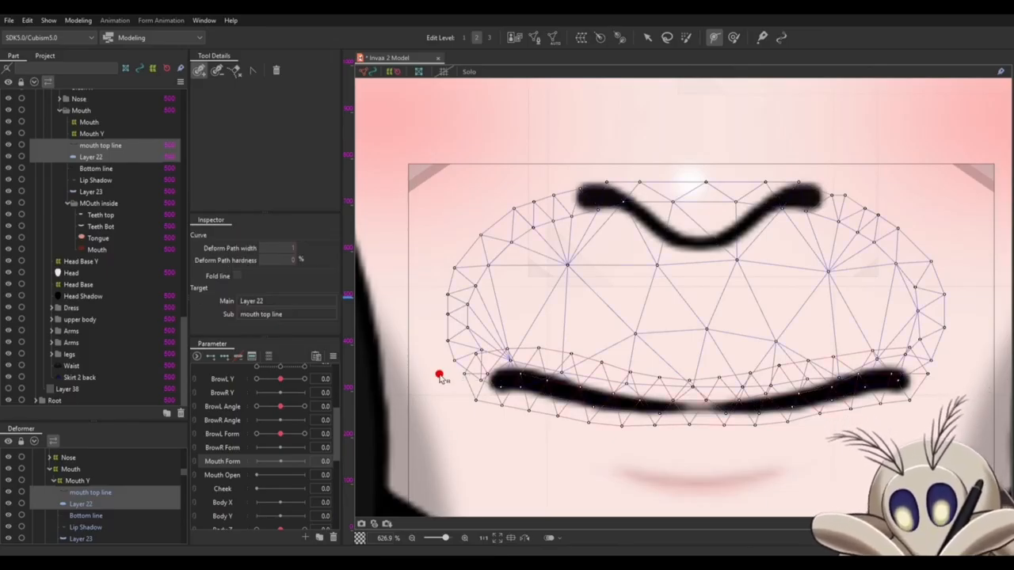
pyautogui.click(505, 378)
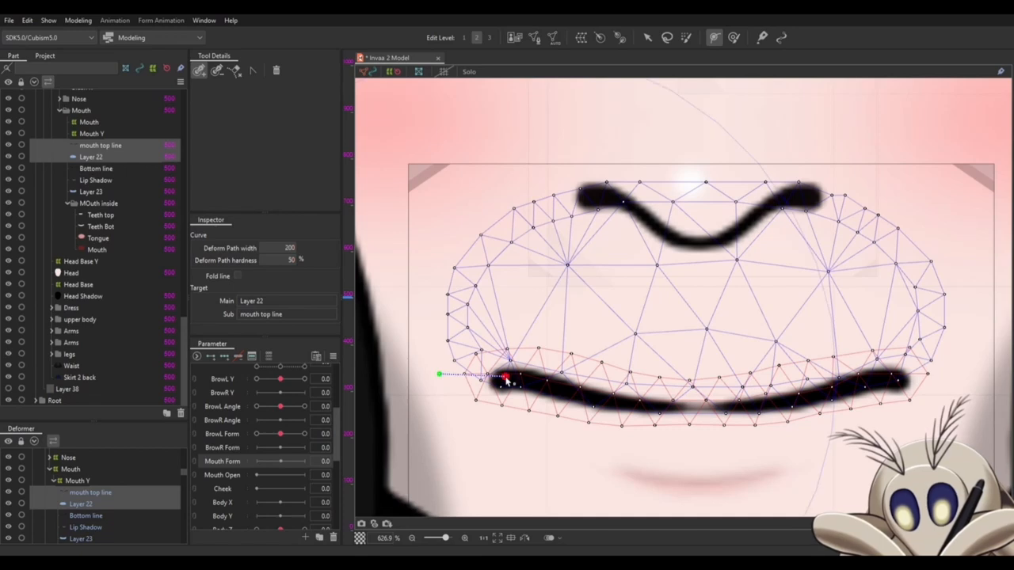
pyautogui.click(596, 396)
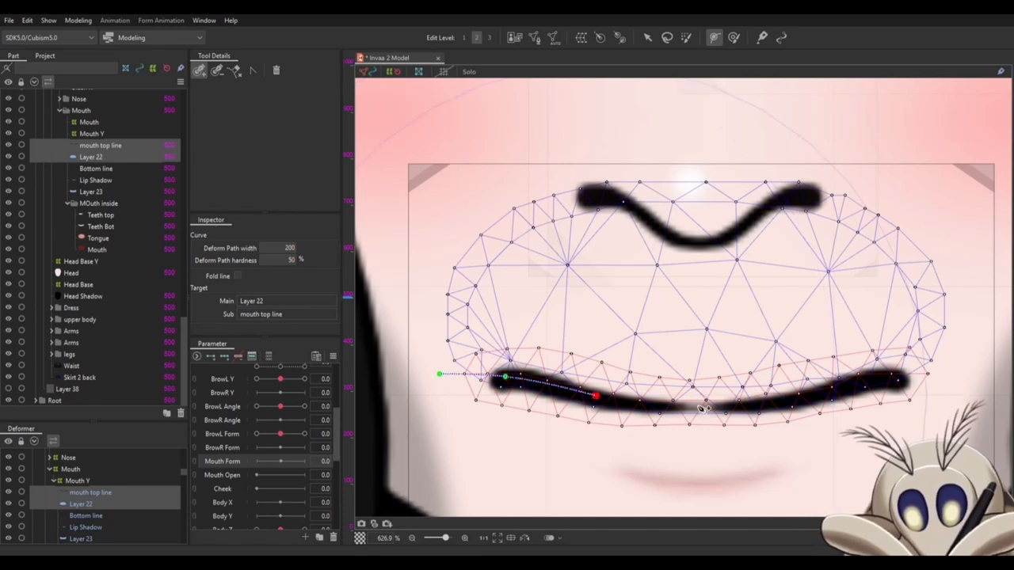
pyautogui.click(698, 406)
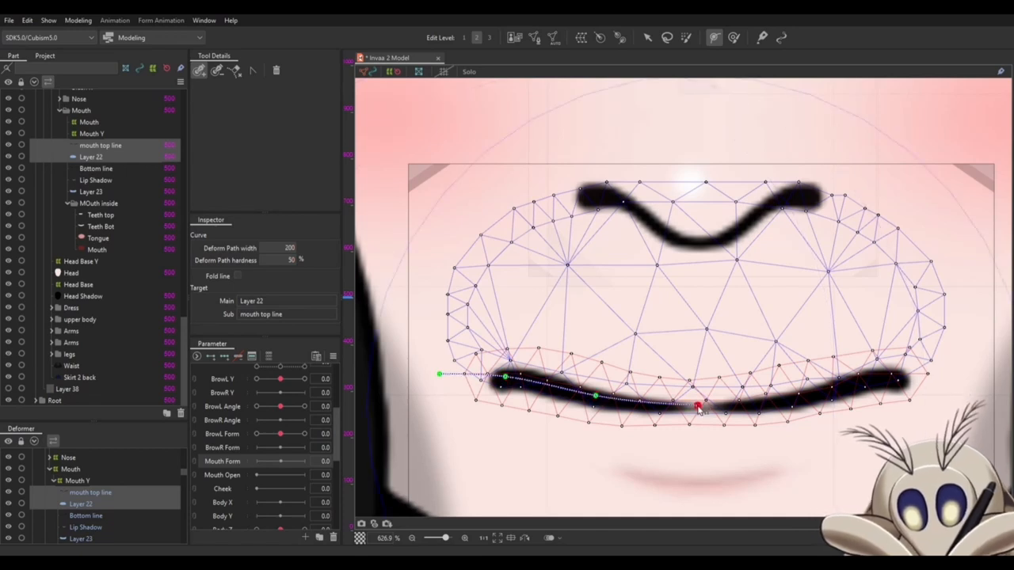
pyautogui.click(806, 400)
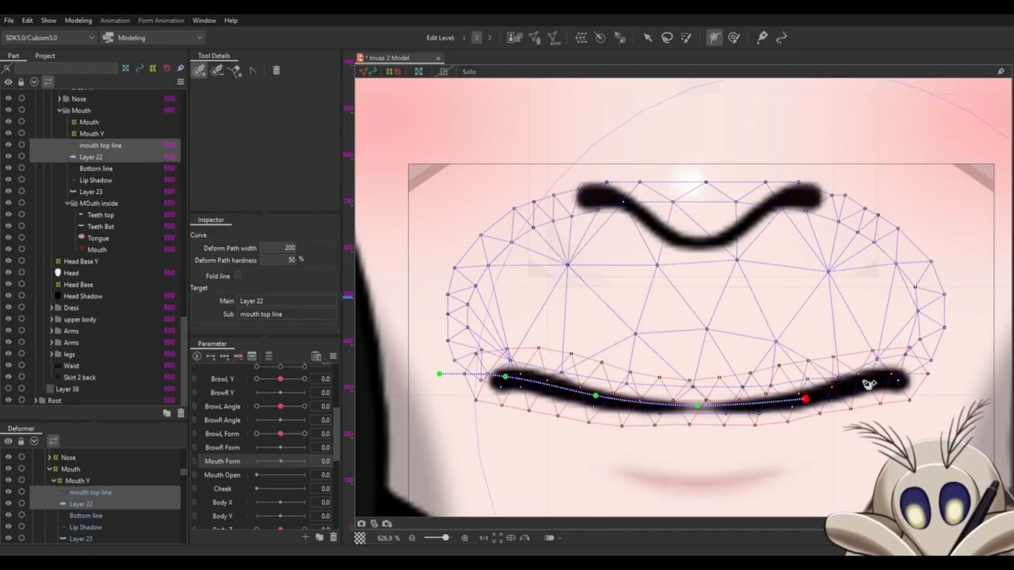
pyautogui.click(900, 376)
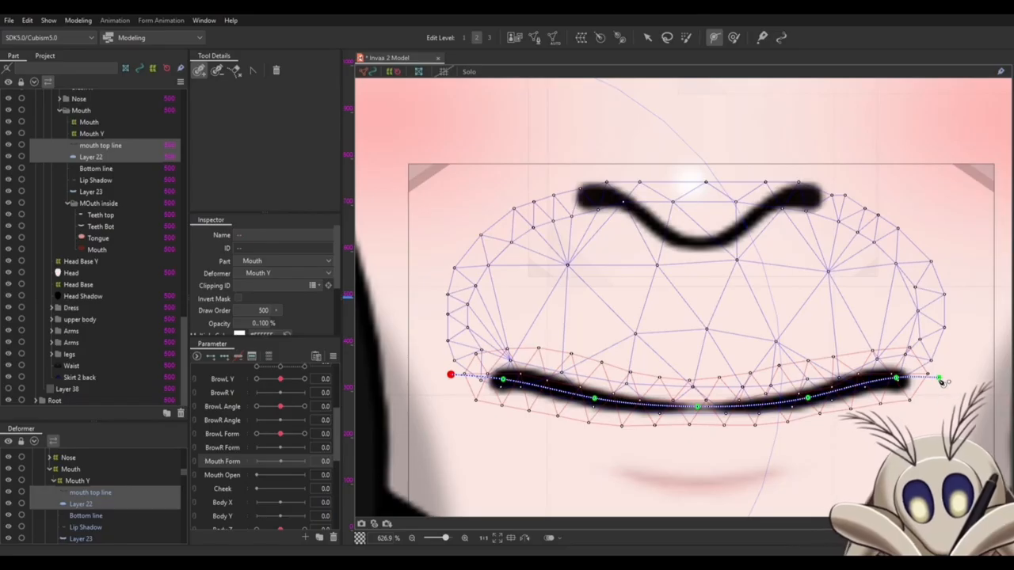
pyautogui.click(896, 380)
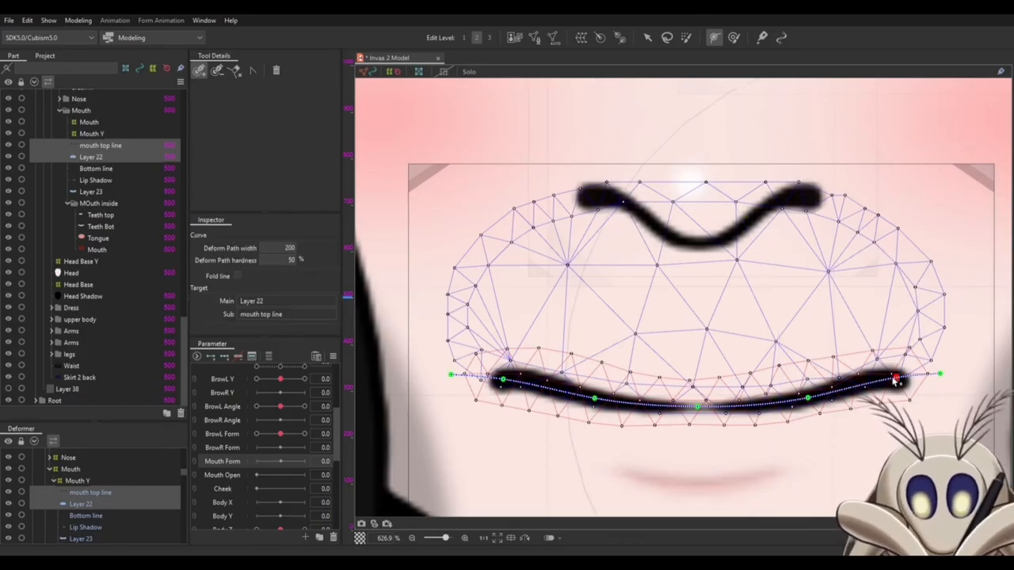
pyautogui.click(940, 376)
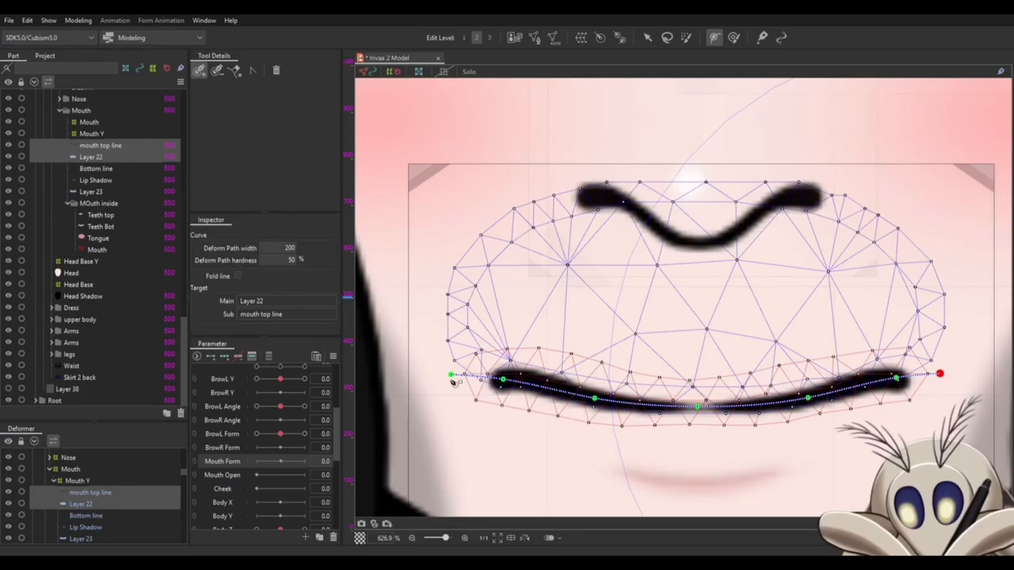
pyautogui.click(690, 400)
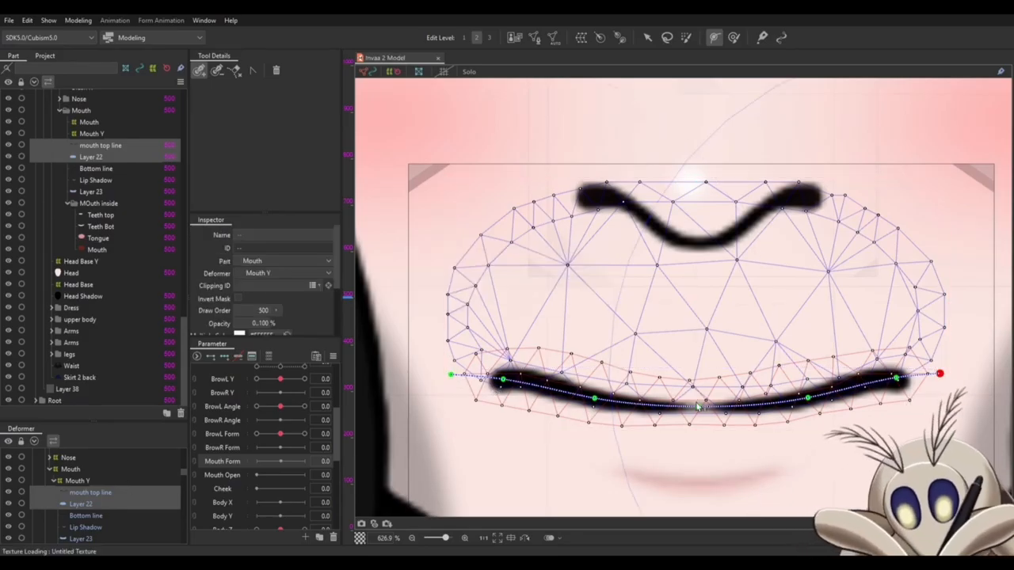
# - Raise the deform path's middle point slightly to bend the centre of the upper mouth line upward
pyautogui.press('v')
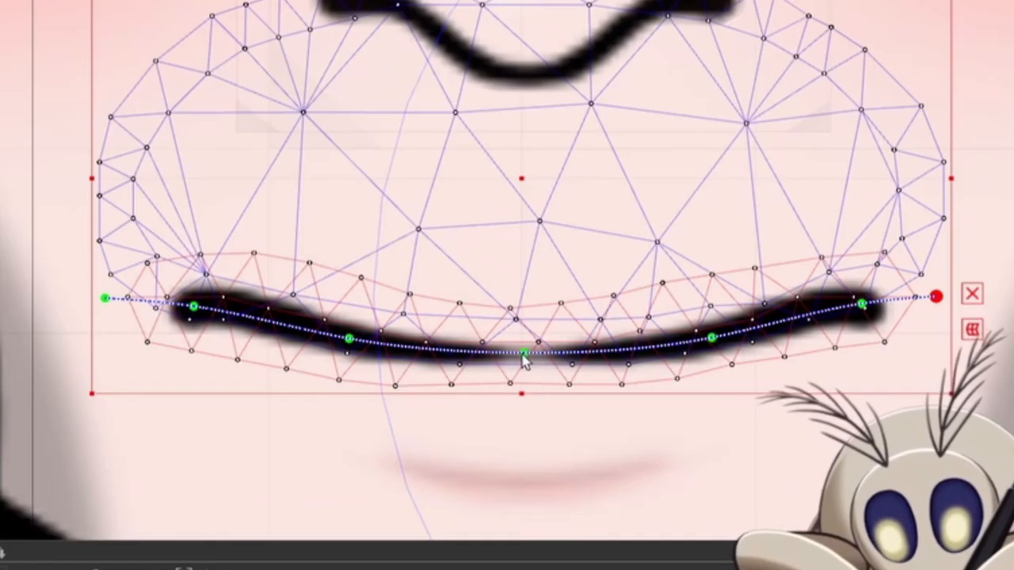
pyautogui.moveTo(697, 407)
pyautogui.mouseDown()
pyautogui.moveTo(698, 340)
pyautogui.moveTo(698, 399)
pyautogui.mouseUp()
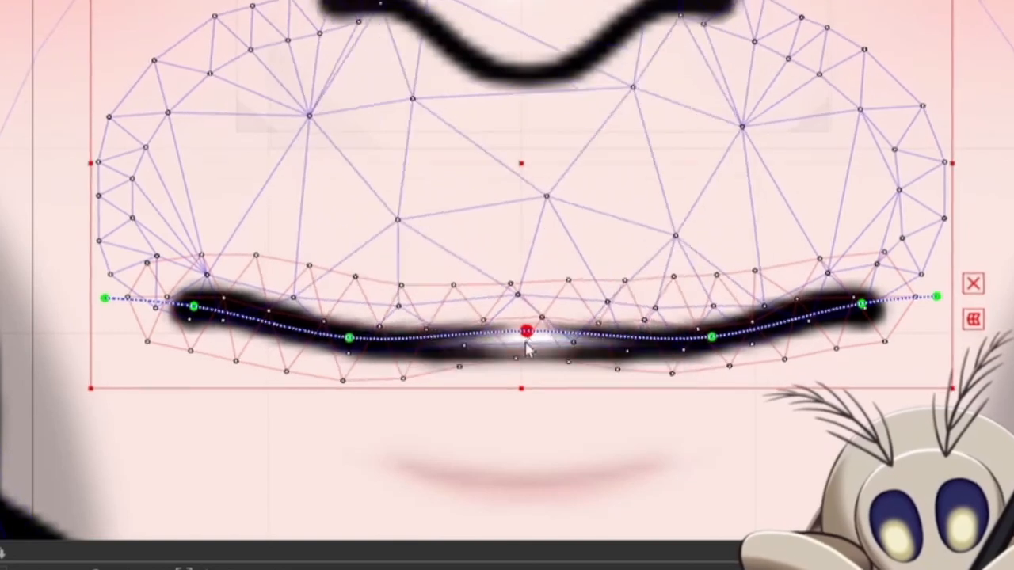
# - Test the upper mouth line's deform path by bending its centre downward, and undo the change
pyautogui.moveTo(525, 343); pyautogui.dragTo(517, 379)
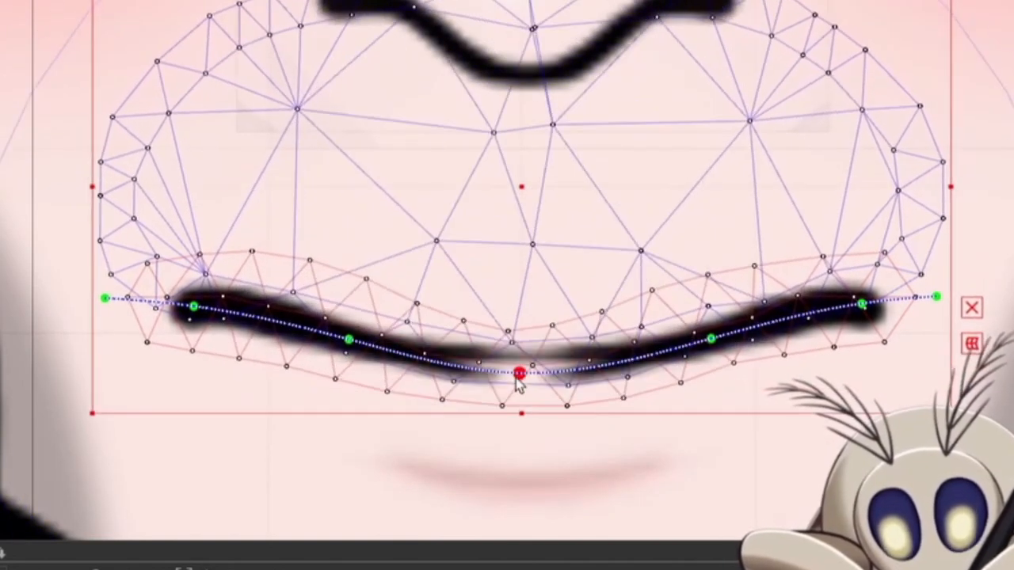
pyautogui.hotkey('ctrl', 'z')
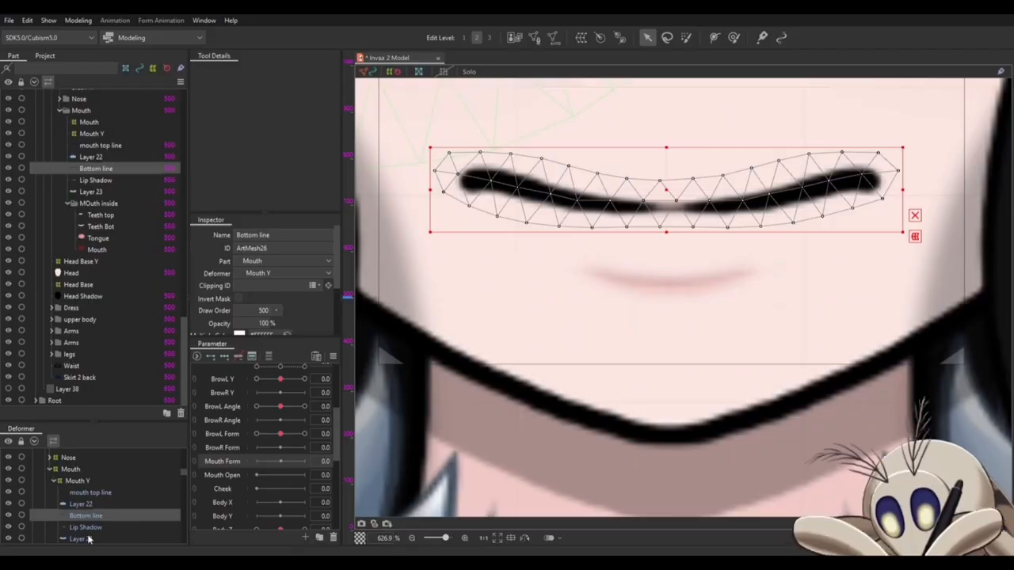
# - Draw a seven-point deform path along the lower mouth line for Bottom line and Layer 23, extending past both mouth corners
pyautogui.keyDown('ctrl'); pyautogui.click(88, 539); pyautogui.keyUp('ctrl')
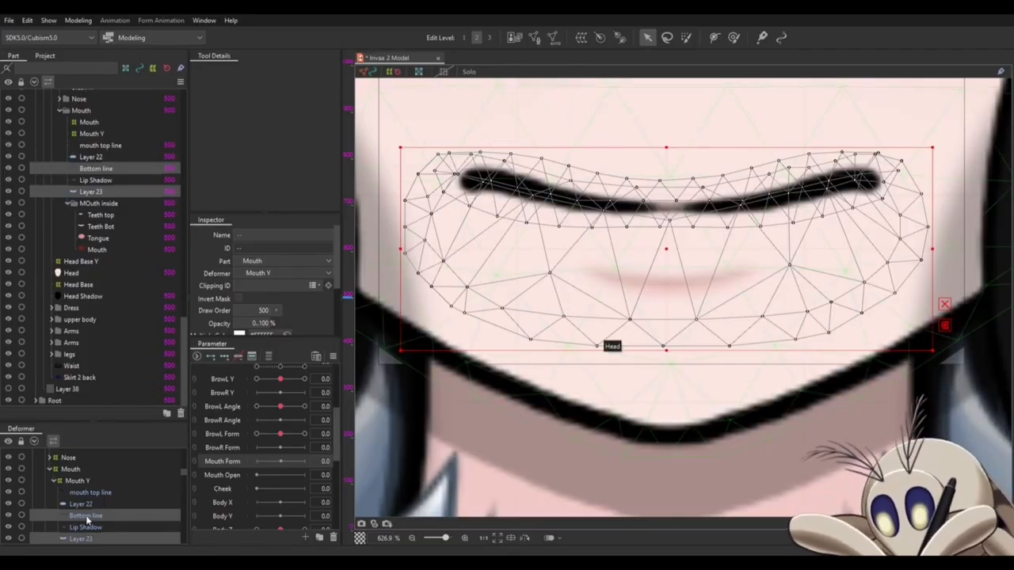
pyautogui.click(714, 38)
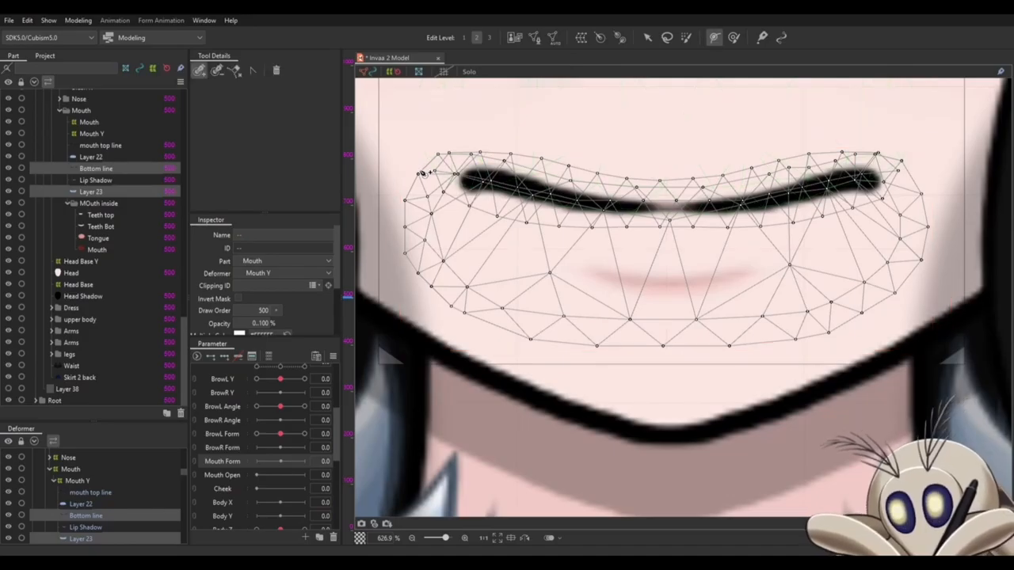
pyautogui.click(421, 169)
pyautogui.click(470, 181)
pyautogui.click(561, 197)
pyautogui.click(670, 208)
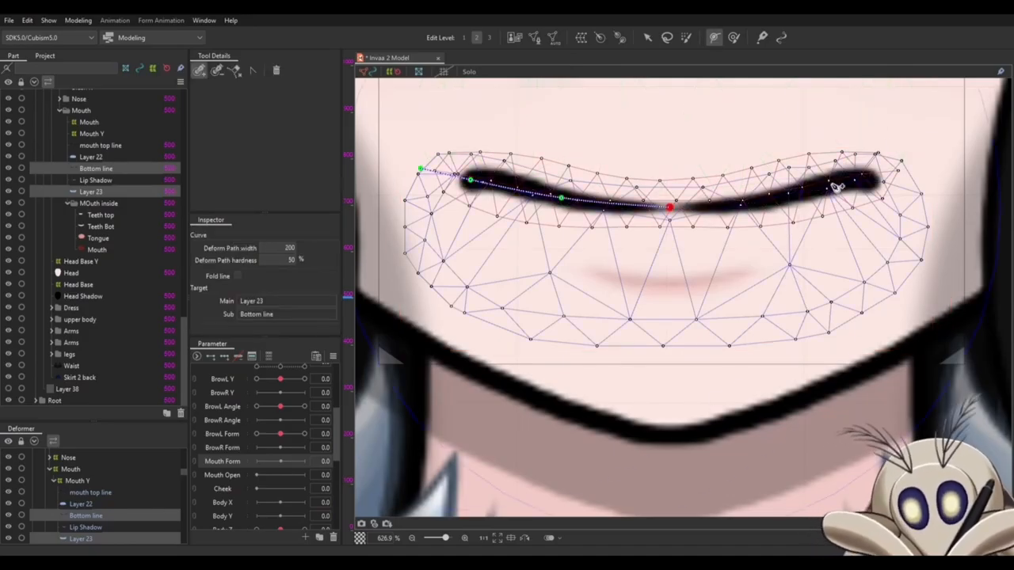
pyautogui.click(783, 194)
pyautogui.click(869, 179)
pyautogui.click(910, 169)
pyautogui.moveTo(783, 195); pyautogui.dragTo(783, 196)
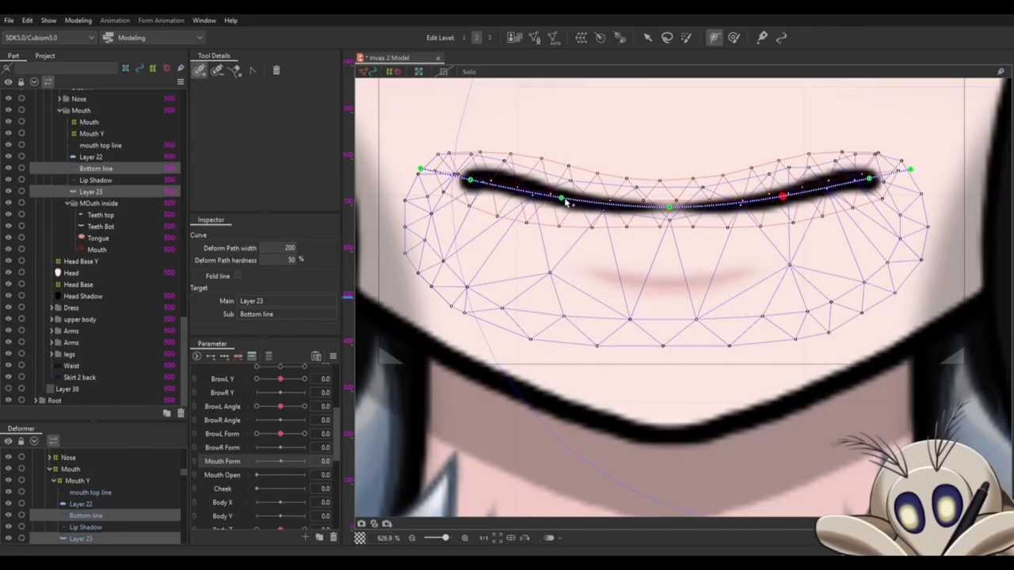
# - Add three Mouth Form keys to mouth top line, Layer 22, Bottom line and Layer 23, and scrub the parameter
pyautogui.click(90, 493)
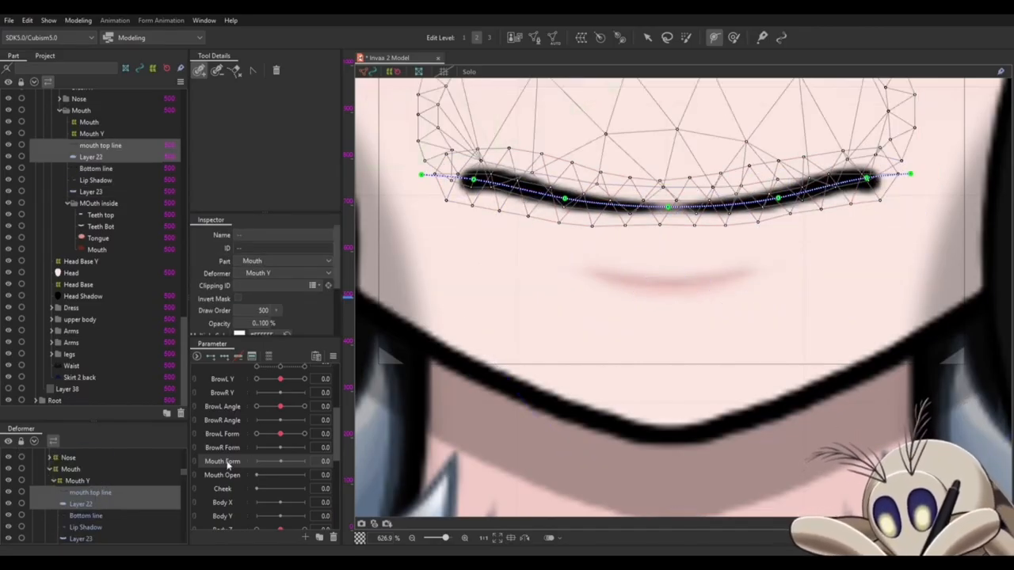
pyautogui.keyDown('ctrl'); pyautogui.click(90, 517); pyautogui.keyUp('ctrl')
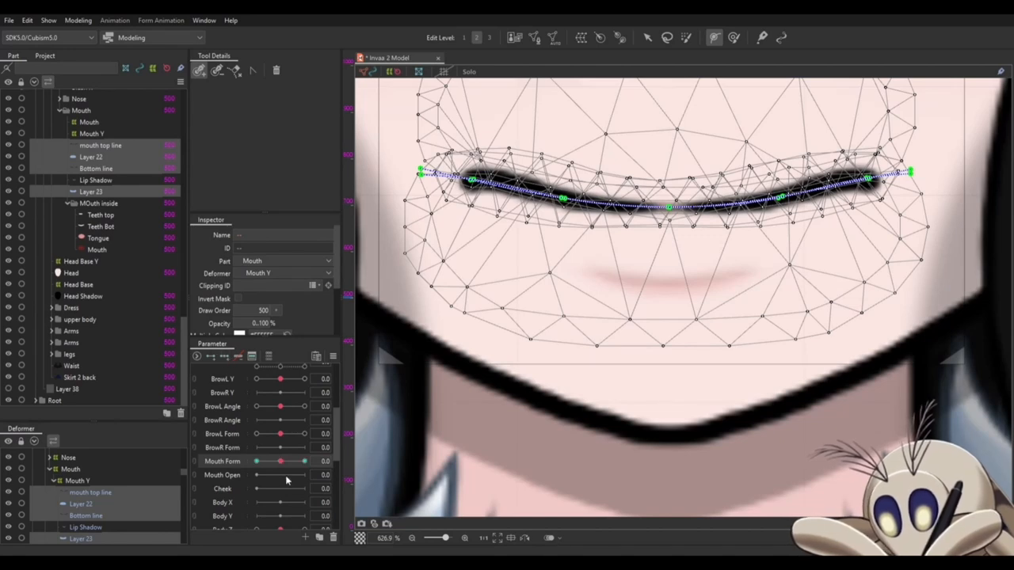
pyautogui.click(304, 461)
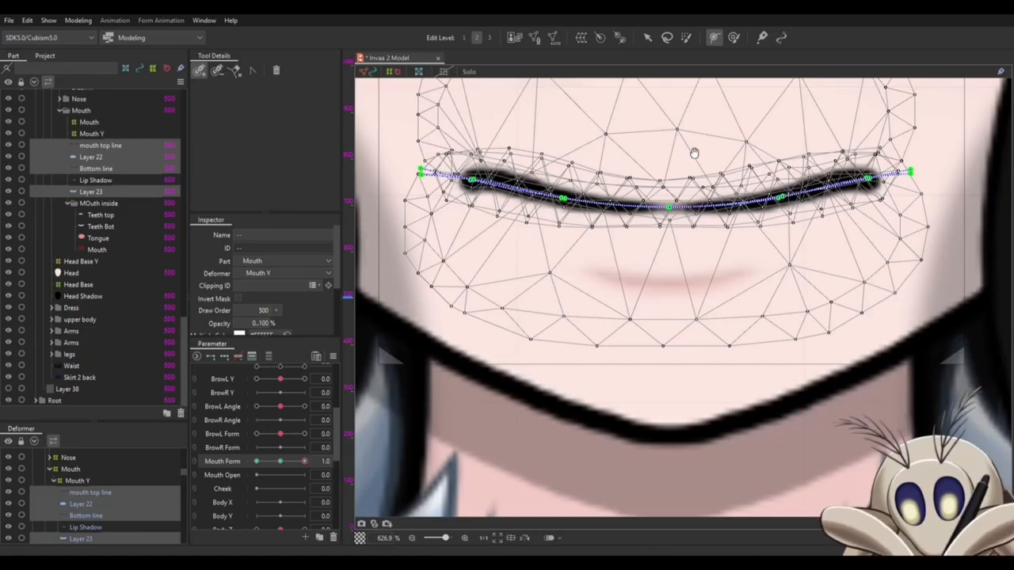
pyautogui.moveTo(695, 153); pyautogui.dragTo(691, 201)
pyautogui.moveTo(261, 461); pyautogui.dragTo(291, 462)
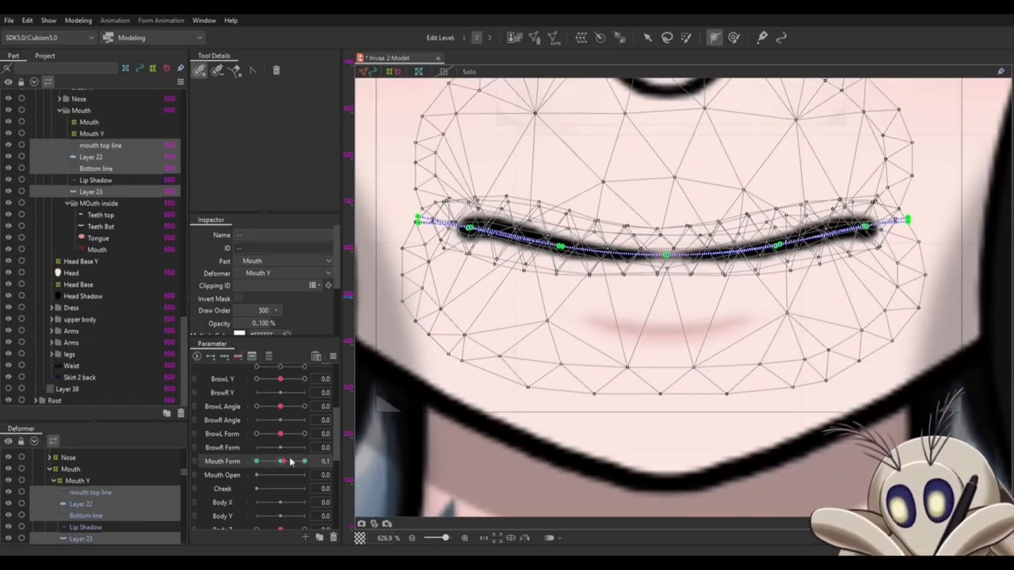
# - At Mouth Form 1.0, raise the corners and outer ends of Layer 22's deform path to curve the upper line into a smile
pyautogui.scroll(2, 713, 177)
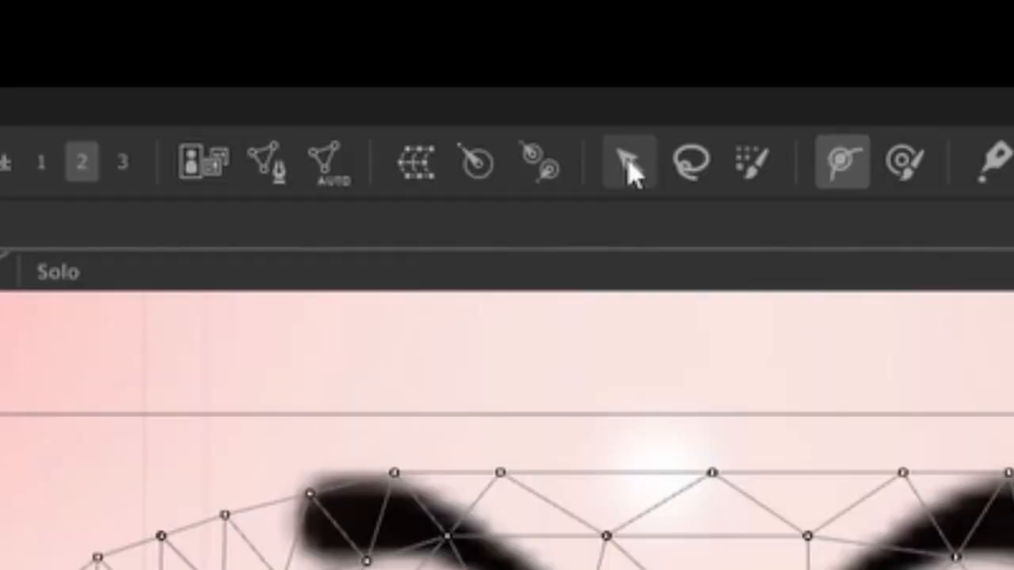
pyautogui.click(630, 165)
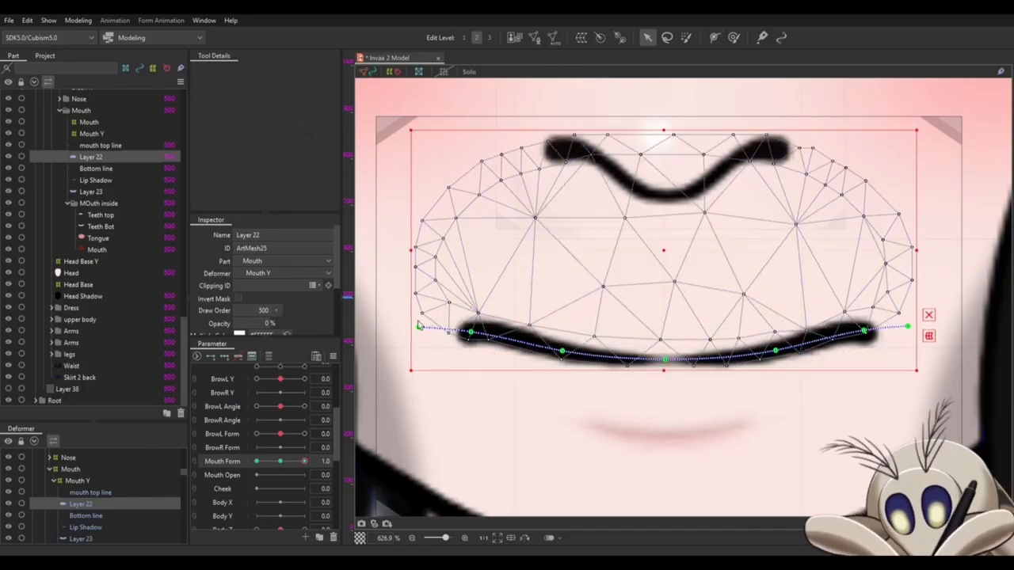
pyautogui.click(418, 326)
pyautogui.keyDown('shift'); pyautogui.click(909, 325); pyautogui.keyUp('shift')
pyautogui.click(470, 332)
pyautogui.moveTo(664, 326); pyautogui.dragTo(667, 301)
pyautogui.keyDown('shift'); pyautogui.click(865, 332); pyautogui.keyUp('shift')
pyautogui.click(562, 349)
pyautogui.keyDown('shift'); pyautogui.click(776, 350); pyautogui.keyUp('shift')
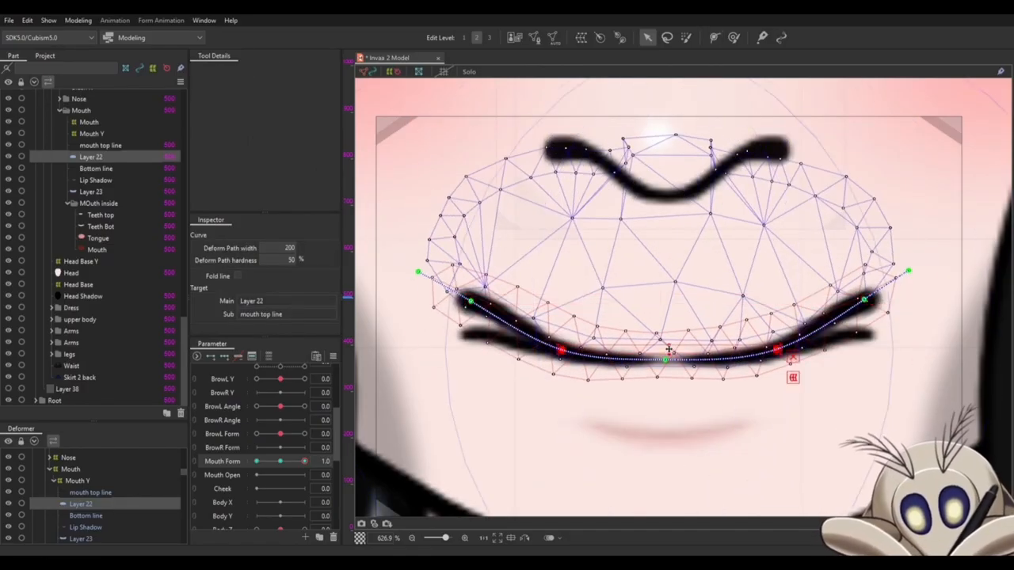
pyautogui.moveTo(670, 350); pyautogui.dragTo(670, 336)
pyautogui.moveTo(665, 360); pyautogui.dragTo(666, 357)
pyautogui.moveTo(418, 272); pyautogui.dragTo(441, 235)
pyautogui.moveTo(908, 271); pyautogui.dragTo(876, 234)
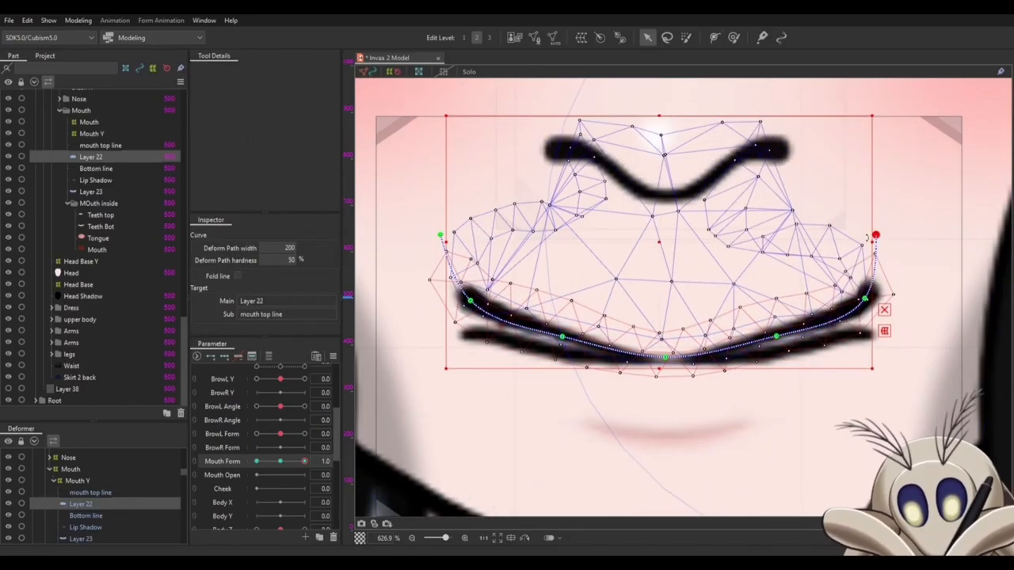
# - Refine the corner, end and side points of Layer 22's deform path to smooth the upper line's smile curve
pyautogui.moveTo(777, 335); pyautogui.dragTo(776, 340)
pyautogui.moveTo(562, 336); pyautogui.dragTo(562, 340)
pyautogui.moveTo(576, 238); pyautogui.dragTo(571, 241)
pyautogui.moveTo(436, 237); pyautogui.dragTo(426, 268)
pyautogui.moveTo(871, 236); pyautogui.dragTo(883, 245)
pyautogui.moveTo(466, 302); pyautogui.dragTo(437, 259)
pyautogui.moveTo(860, 300); pyautogui.dragTo(860, 290)
pyautogui.moveTo(558, 343); pyautogui.dragTo(556, 340)
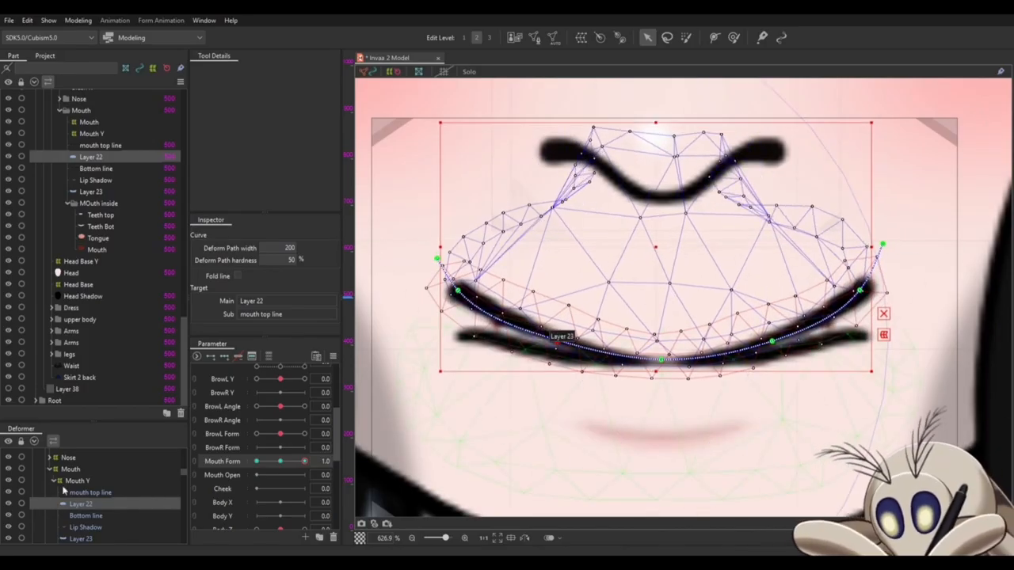
# - Reshape Layer 23's deform path at Mouth Form 1.0 so the lower mouth line follows the smiling upper line
pyautogui.click(84, 527)
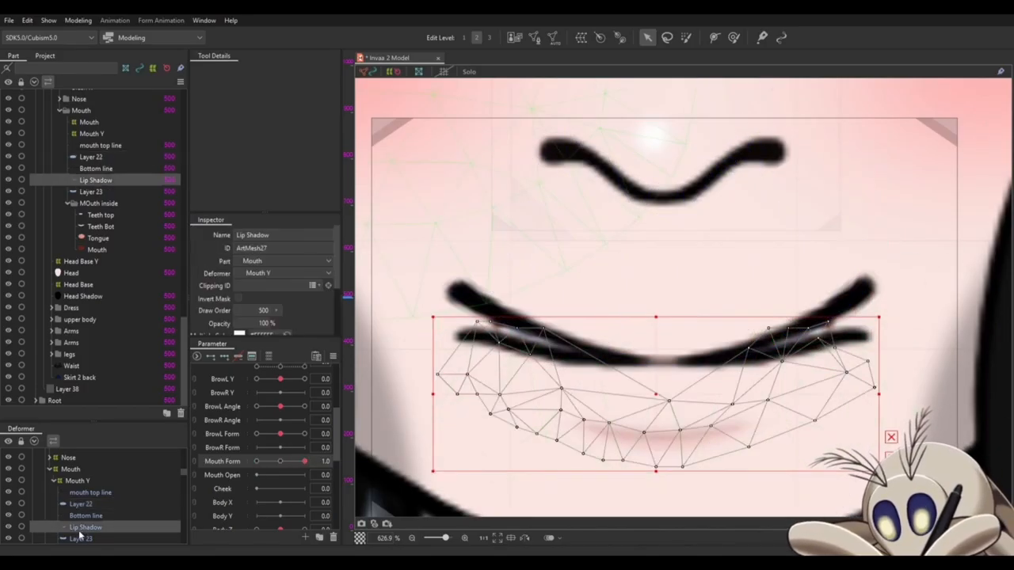
pyautogui.click(80, 539)
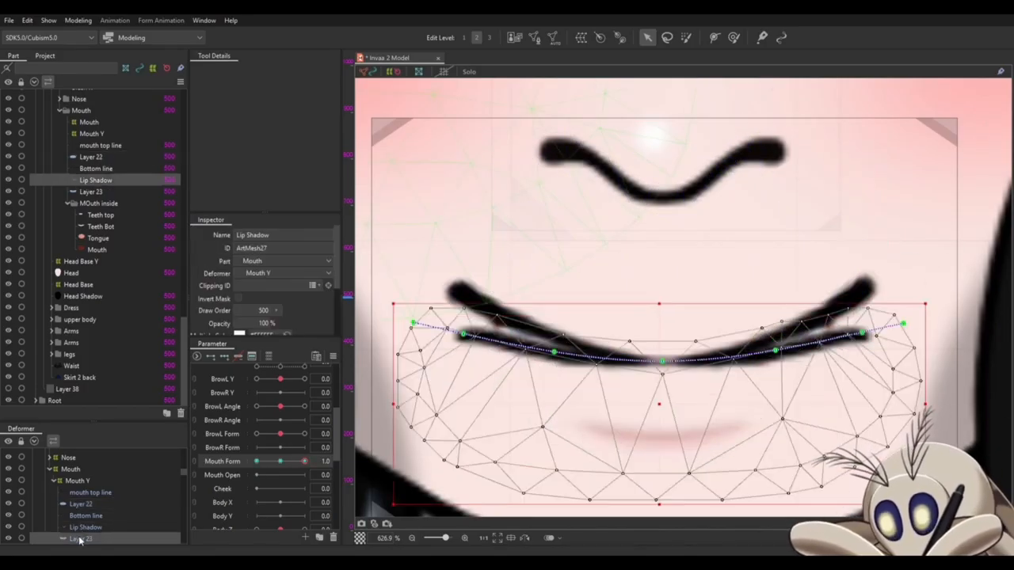
pyautogui.click(413, 323)
pyautogui.keyDown('shift'); pyautogui.click(903, 324); pyautogui.keyUp('shift')
pyautogui.moveTo(659, 322); pyautogui.dragTo(663, 290)
pyautogui.click(462, 332)
pyautogui.keyDown('shift'); pyautogui.click(864, 329); pyautogui.keyUp('shift')
pyautogui.moveTo(412, 270); pyautogui.dragTo(435, 251)
pyautogui.moveTo(903, 271); pyautogui.dragTo(886, 251)
pyautogui.moveTo(775, 350); pyautogui.dragTo(775, 334)
pyautogui.moveTo(555, 353); pyautogui.dragTo(553, 334)
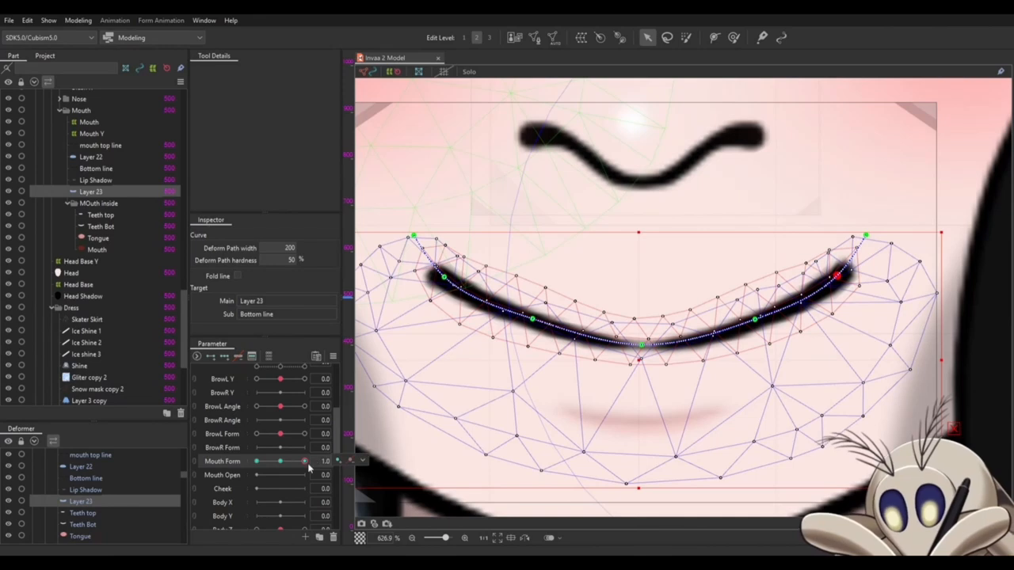
# - At Mouth Form -1.0, pull the corners and ends of Layer 22's deform path down to bend the upper line into a frown
pyautogui.moveTo(307, 465); pyautogui.dragTo(246, 468)
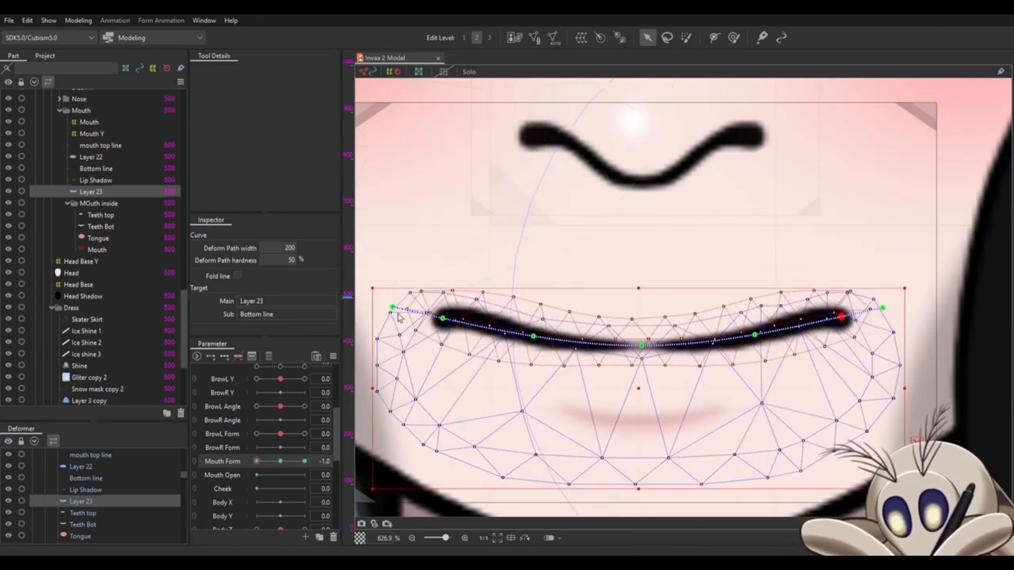
pyautogui.click(92, 479)
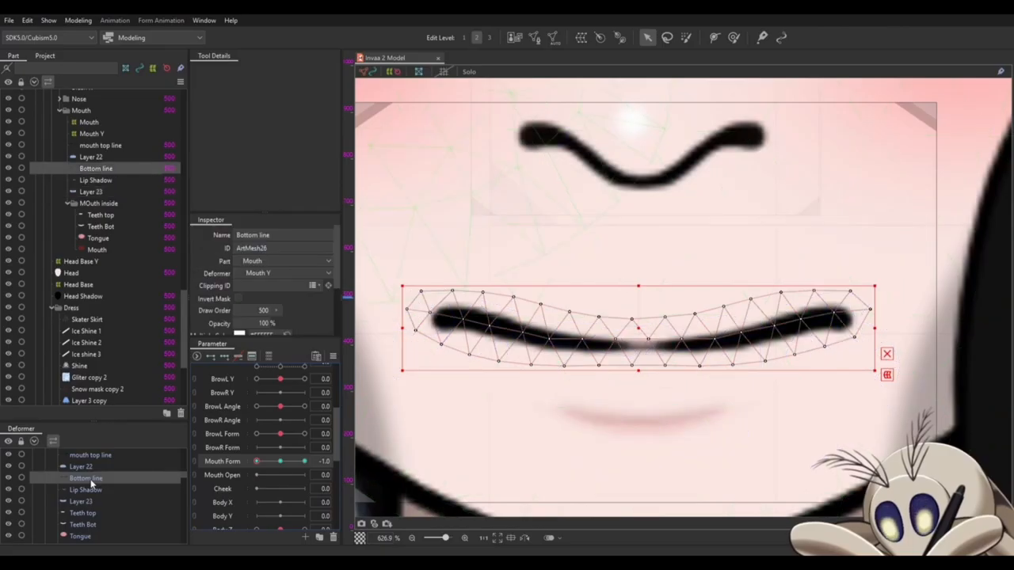
pyautogui.click(92, 468)
pyautogui.moveTo(446, 318); pyautogui.dragTo(446, 357)
pyautogui.moveTo(883, 312); pyautogui.dragTo(862, 394)
pyautogui.moveTo(392, 370); pyautogui.dragTo(414, 419)
pyautogui.click(862, 393)
pyautogui.keyDown('shift'); pyautogui.click(839, 355); pyautogui.keyUp('shift')
pyautogui.keyDown('shift'); pyautogui.click(446, 357); pyautogui.keyUp('shift')
pyautogui.click(537, 339)
pyautogui.keyDown('shift'); pyautogui.click(751, 338); pyautogui.keyUp('shift')
pyautogui.moveTo(751, 338); pyautogui.dragTo(751, 351)
pyautogui.moveTo(446, 385); pyautogui.dragTo(467, 394)
pyautogui.moveTo(414, 418); pyautogui.dragTo(435, 435)
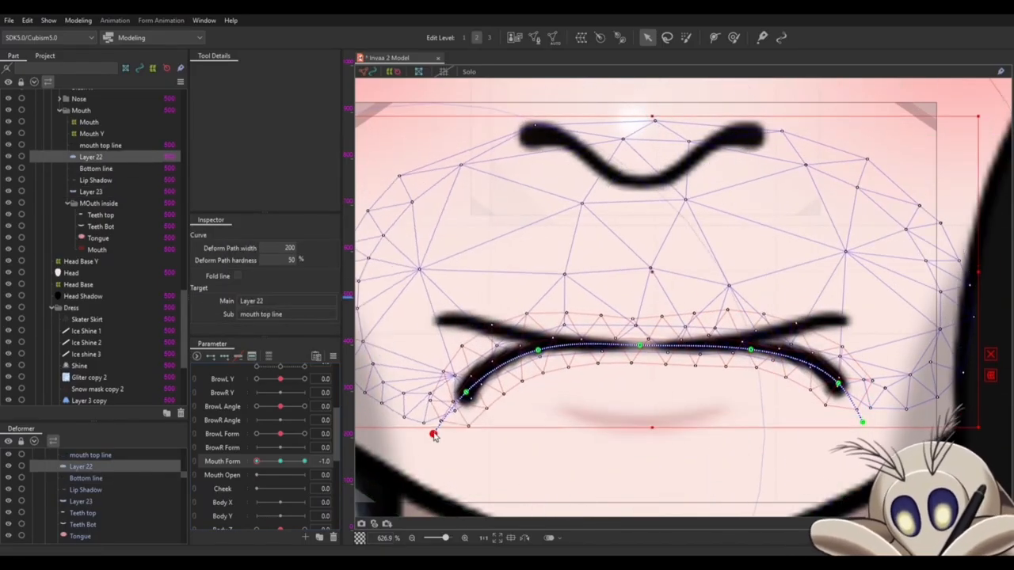
# - Draw the frown's corners slightly inward and adjust the side points of Layer 22's deform path to even the curve
pyautogui.moveTo(467, 394); pyautogui.dragTo(471, 400)
pyautogui.moveTo(537, 351); pyautogui.dragTo(540, 356)
pyautogui.moveTo(751, 351); pyautogui.dragTo(742, 351)
pyautogui.moveTo(862, 422); pyautogui.dragTo(849, 425)
pyautogui.moveTo(838, 384); pyautogui.dragTo(822, 393)
# - Bend Layer 23's deform path at Mouth Form -1.0 to match the upper line's frown, and scrub Mouth Form to check it
pyautogui.click(83, 501)
pyautogui.click(531, 341)
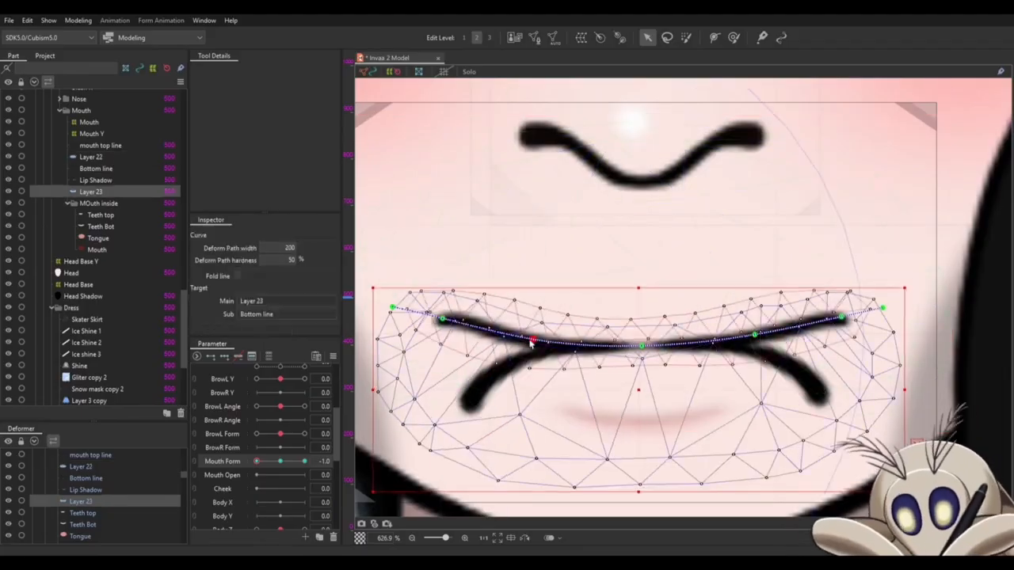
pyautogui.click(392, 308)
pyautogui.keyDown('shift'); pyautogui.click(841, 319); pyautogui.keyUp('shift')
pyautogui.keyDown('shift'); pyautogui.click(884, 308); pyautogui.keyUp('shift')
pyautogui.moveTo(444, 319); pyautogui.dragTo(442, 377)
pyautogui.moveTo(423, 317); pyautogui.dragTo(887, 516)
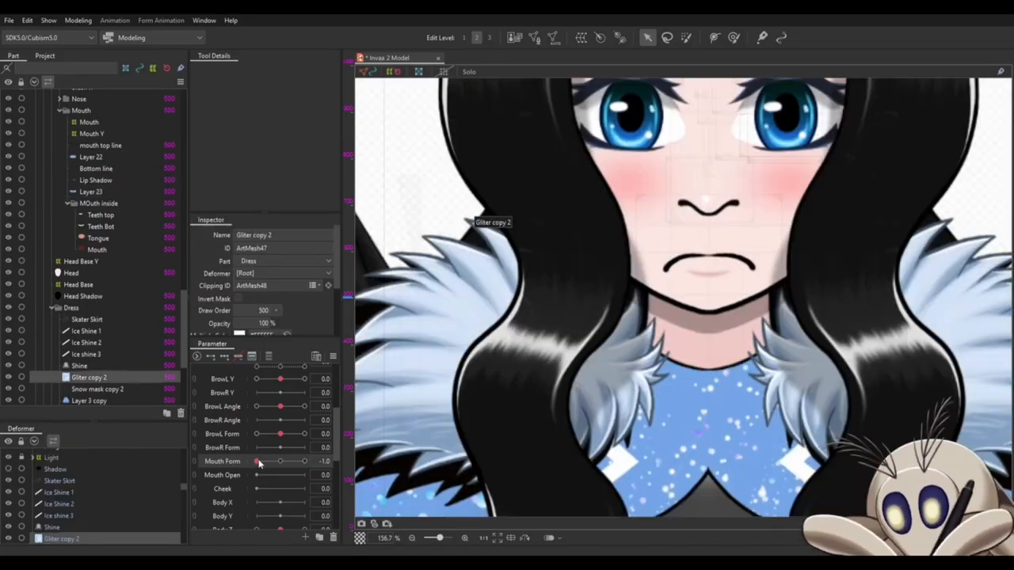
pyautogui.moveTo(257, 462); pyautogui.dragTo(304, 461)
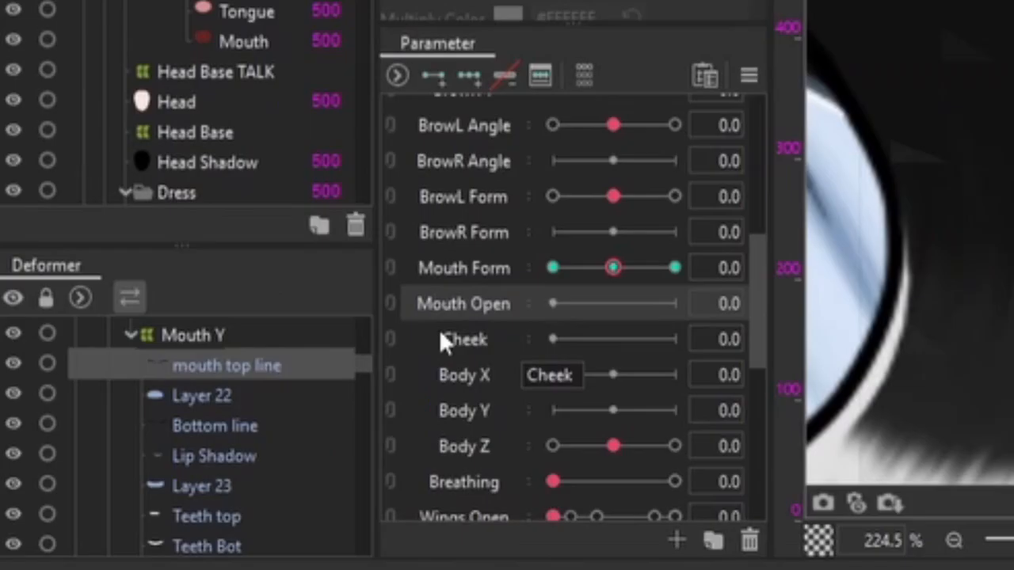
# - Add two Mouth Open keys to mouth top line, Layer 22, Bottom line, Lip Shadow and Layer 23
pyautogui.scroll(-1, 215, 443)
pyautogui.keyDown('shift'); pyautogui.click(215, 451); pyautogui.keyUp('shift')
pyautogui.click(219, 332)
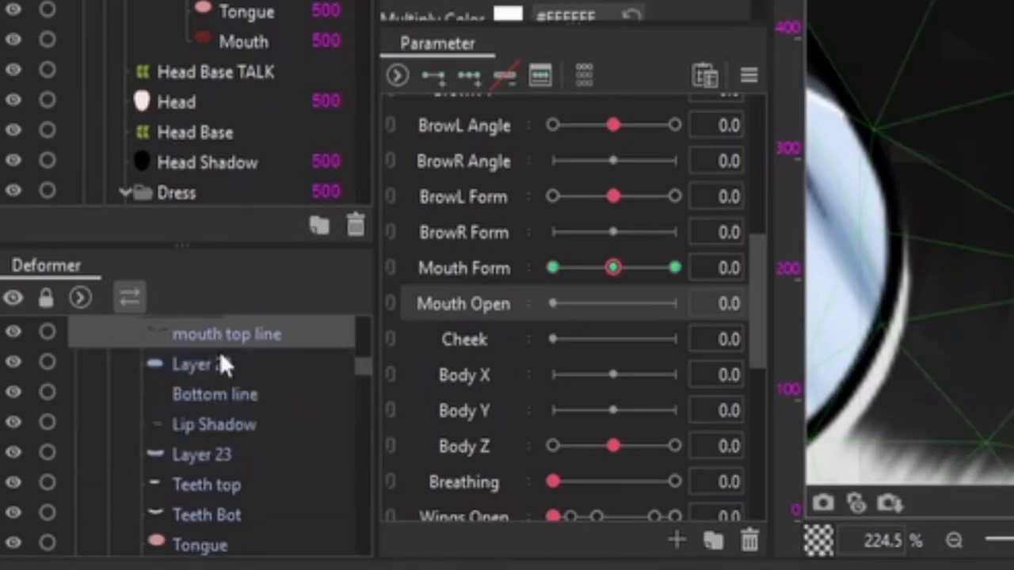
pyautogui.keyDown('shift'); pyautogui.click(220, 460); pyautogui.keyUp('shift')
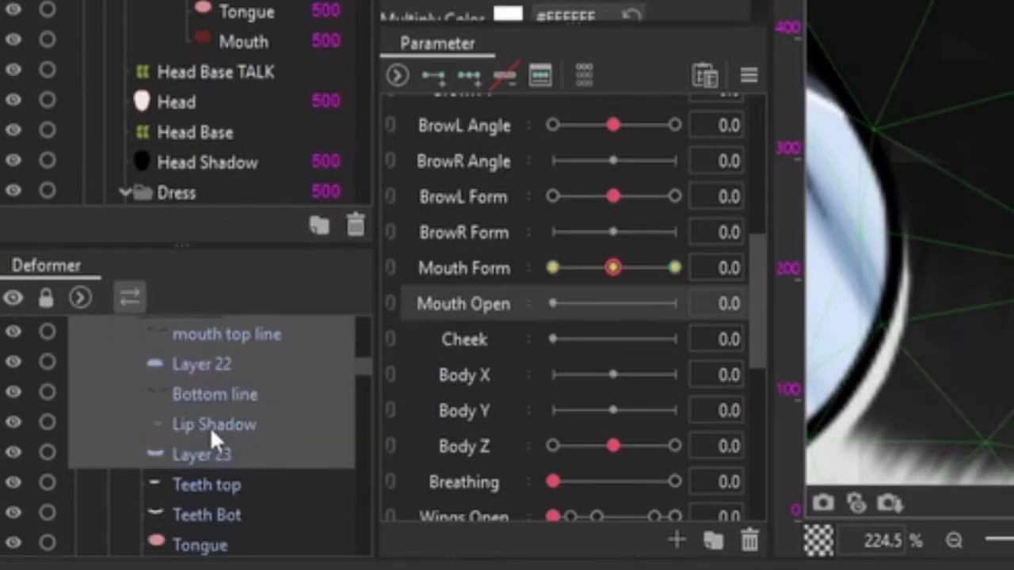
pyautogui.click(215, 428)
pyautogui.hotkey('ctrl', 'z')
pyautogui.moveTo(553, 303); pyautogui.dragTo(498, 316)
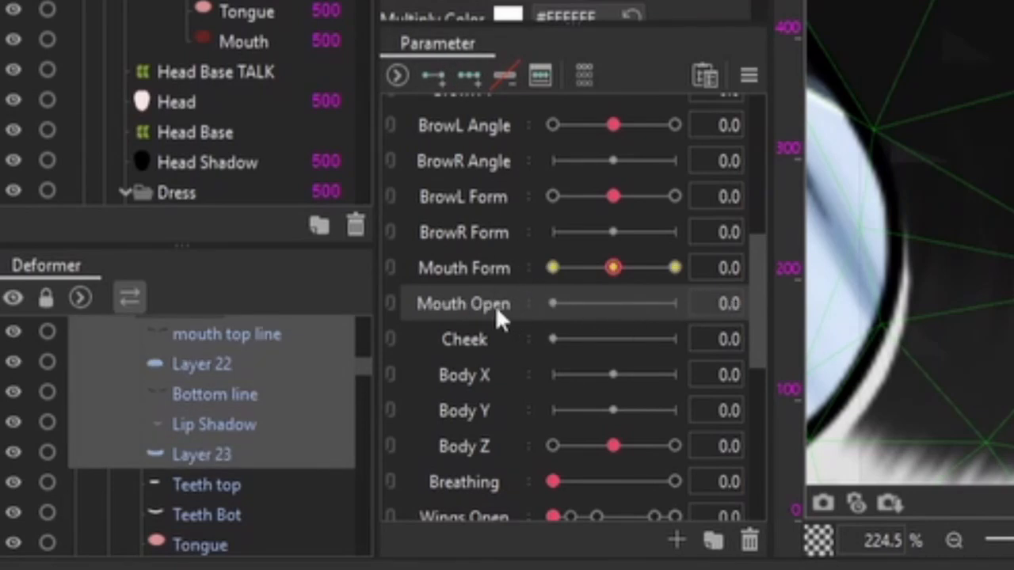
pyautogui.click(437, 73)
# - With Mouth Form at 1.0, add a Mouth Open key at 0.6 for the selected lip meshes
pyautogui.moveTo(655, 301); pyautogui.dragTo(634, 313)
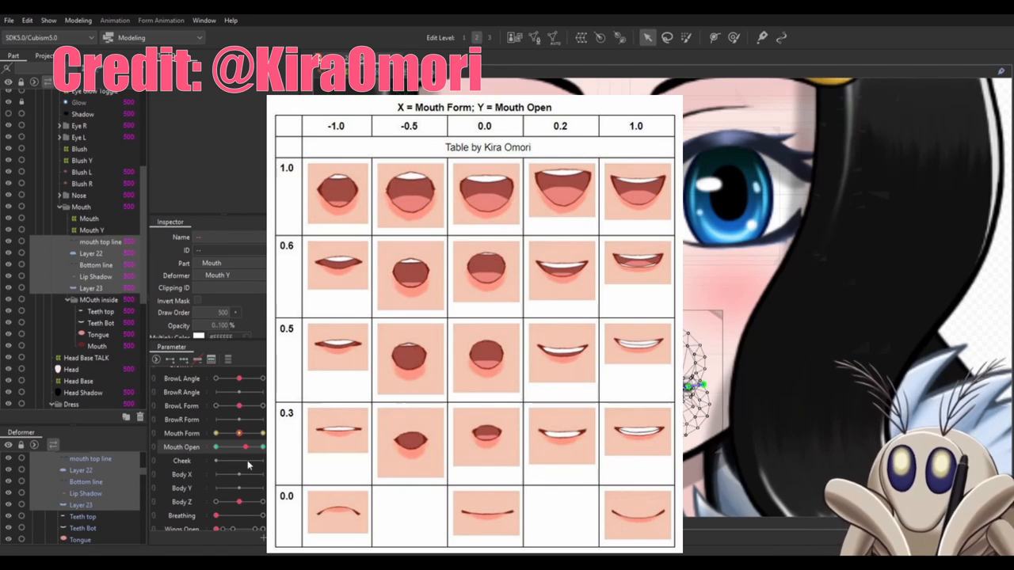
pyautogui.moveTo(239, 433); pyautogui.dragTo(264, 433)
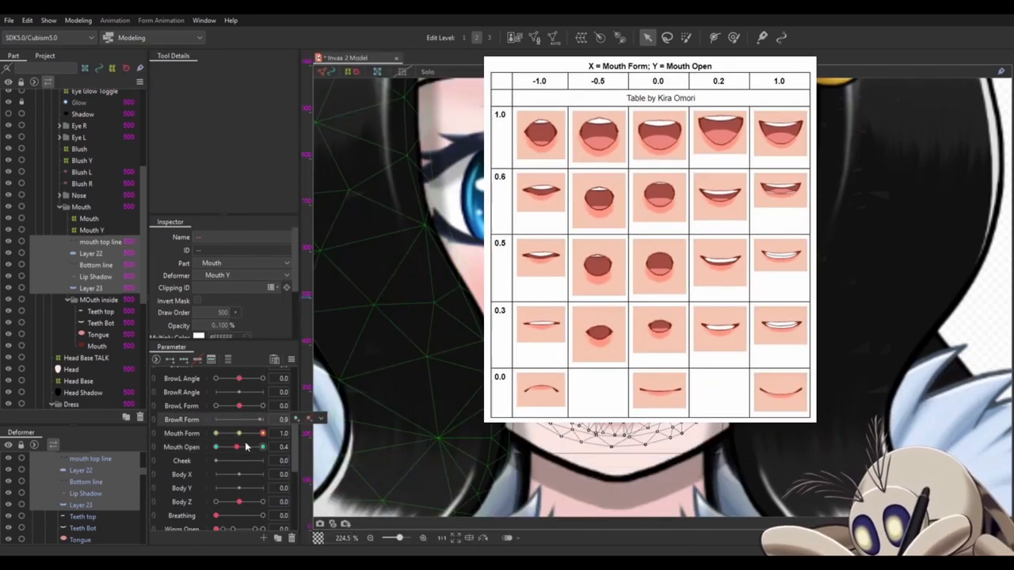
pyautogui.moveTo(236, 448); pyautogui.dragTo(243, 450)
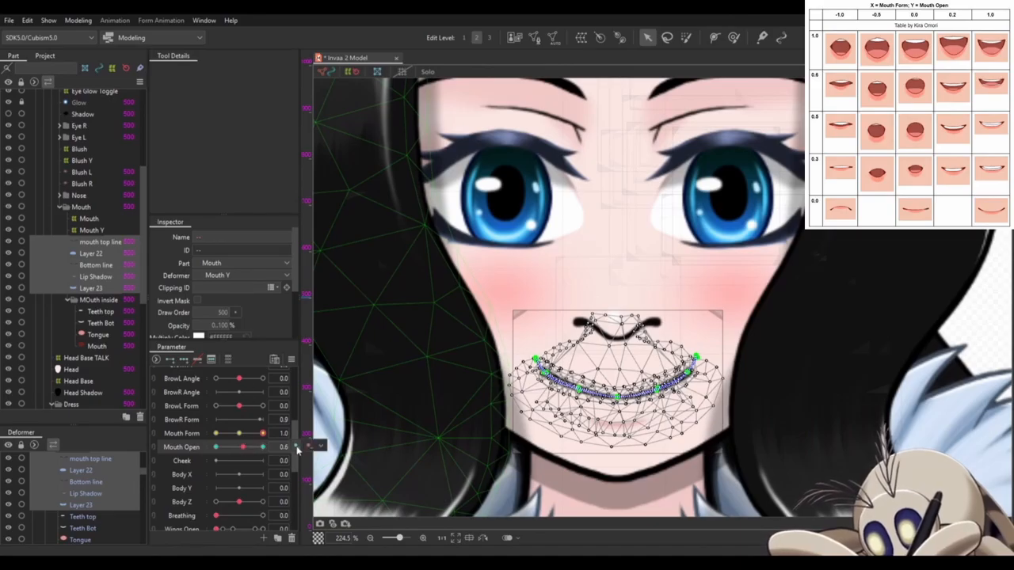
pyautogui.click(297, 449)
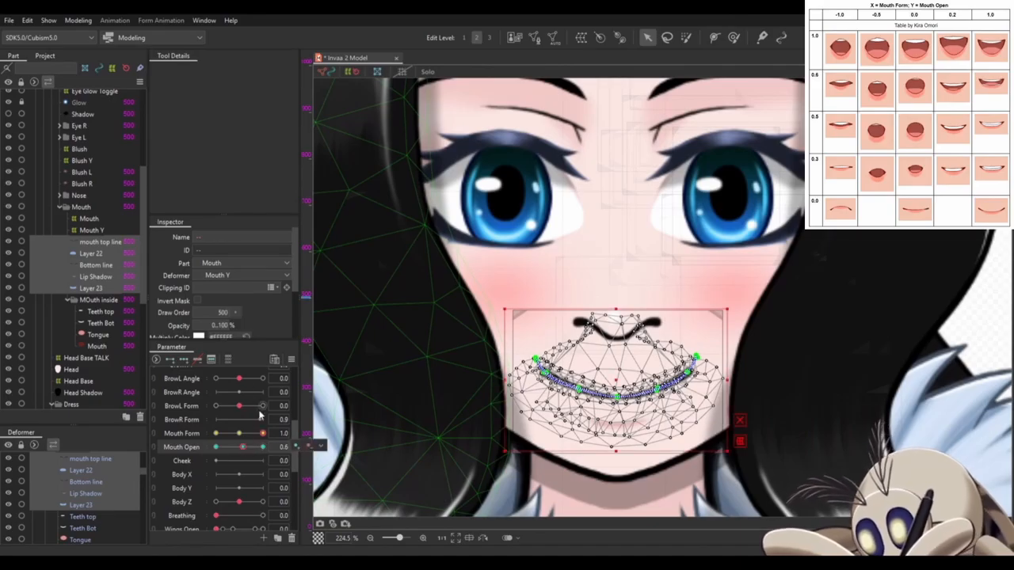
# - At Mouth Form 0.0 and Mouth Open 1.0, raise the centre, side and corner points of Layer 22's deform path to open the upper lip
pyautogui.click(626, 375)
pyautogui.scroll(5, 668, 356)
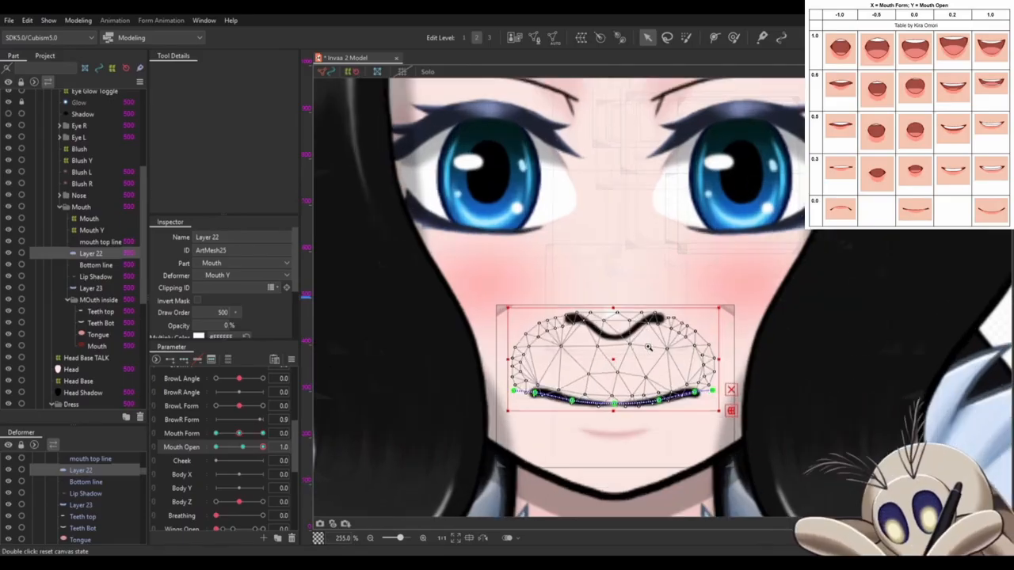
pyautogui.moveTo(668, 364); pyautogui.dragTo(676, 341)
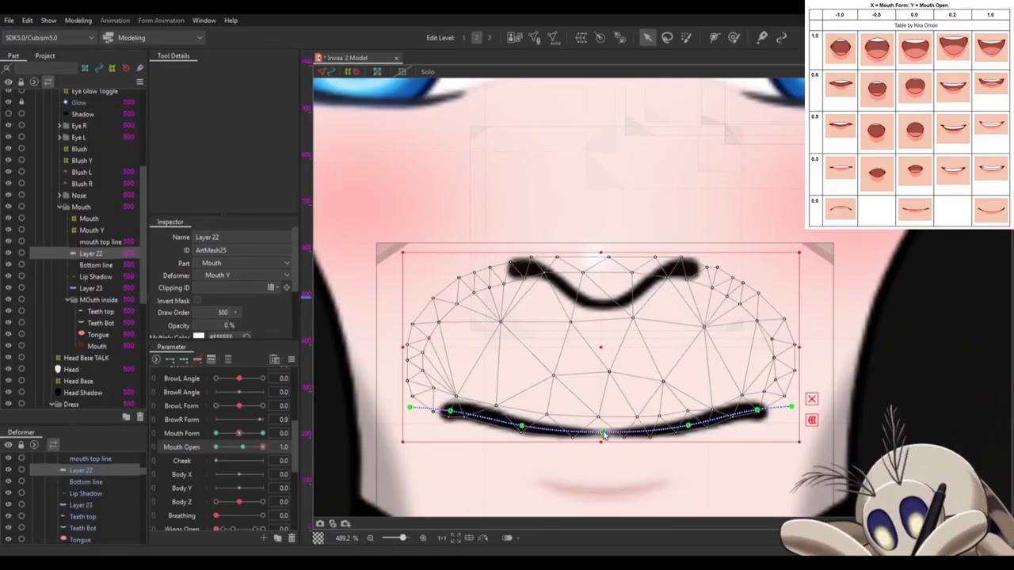
pyautogui.moveTo(602, 434); pyautogui.dragTo(601, 375)
pyautogui.moveTo(688, 426); pyautogui.dragTo(688, 380)
pyautogui.moveTo(522, 426); pyautogui.dragTo(522, 378)
pyautogui.moveTo(450, 411); pyautogui.dragTo(450, 396)
pyautogui.moveTo(757, 410); pyautogui.dragTo(757, 396)
pyautogui.moveTo(522, 378); pyautogui.dragTo(522, 373)
pyautogui.moveTo(688, 380); pyautogui.dragTo(687, 372)
pyautogui.moveTo(601, 374); pyautogui.dragTo(602, 369)
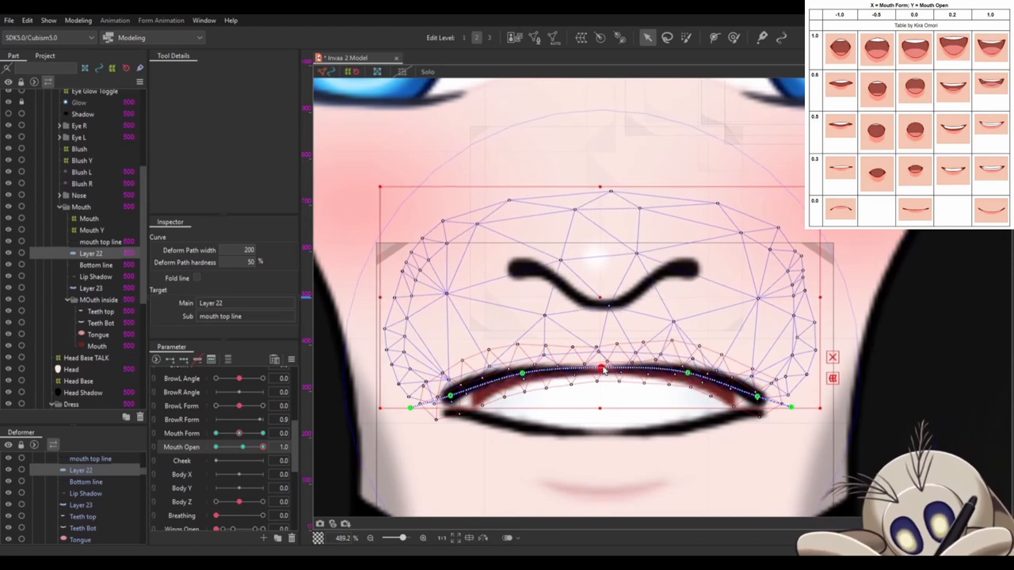
# - Pull the outer ends of Layer 22's deform path down and inward and lower its corners to round the open upper lip
pyautogui.moveTo(790, 408); pyautogui.dragTo(770, 429)
pyautogui.hotkey('ctrl', 'z')
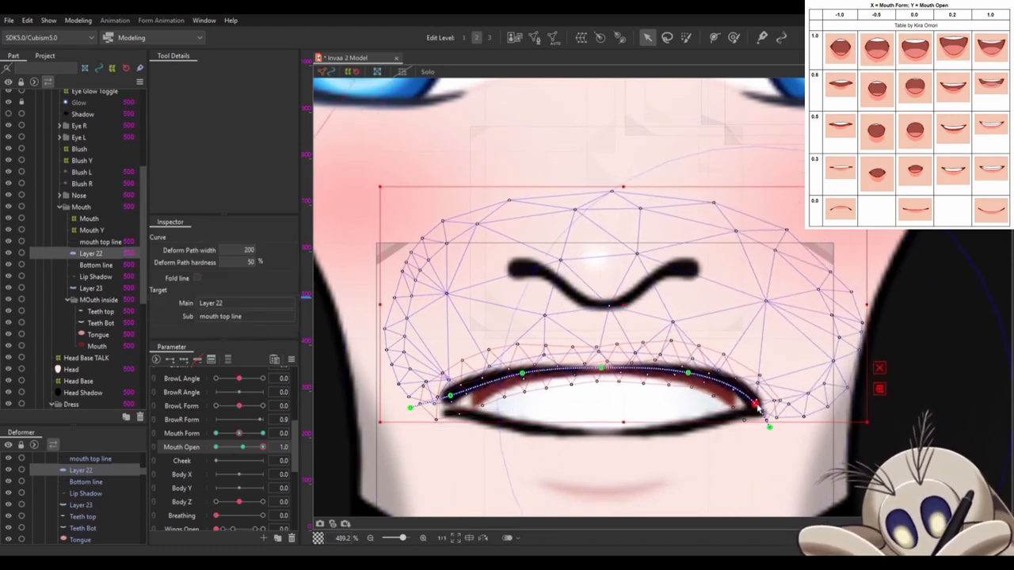
pyautogui.moveTo(410, 407); pyautogui.dragTo(427, 434)
pyautogui.moveTo(450, 395); pyautogui.dragTo(453, 400)
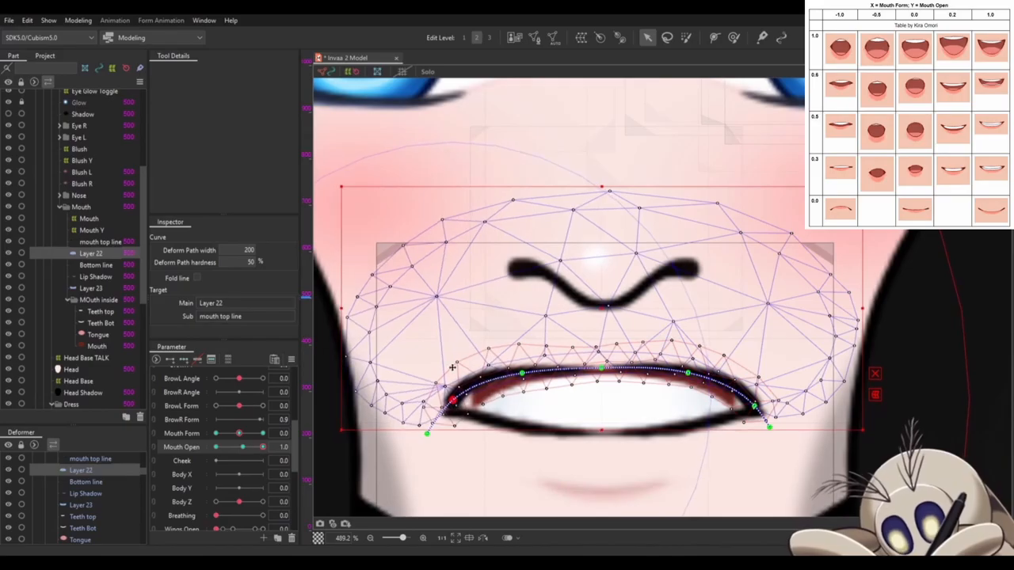
# - Fine-tune the two side points of Layer 22's deform path to smooth the open upper lip
pyautogui.moveTo(522, 374); pyautogui.dragTo(526, 377)
pyautogui.moveTo(688, 372); pyautogui.dragTo(687, 375)
pyautogui.click(575, 453)
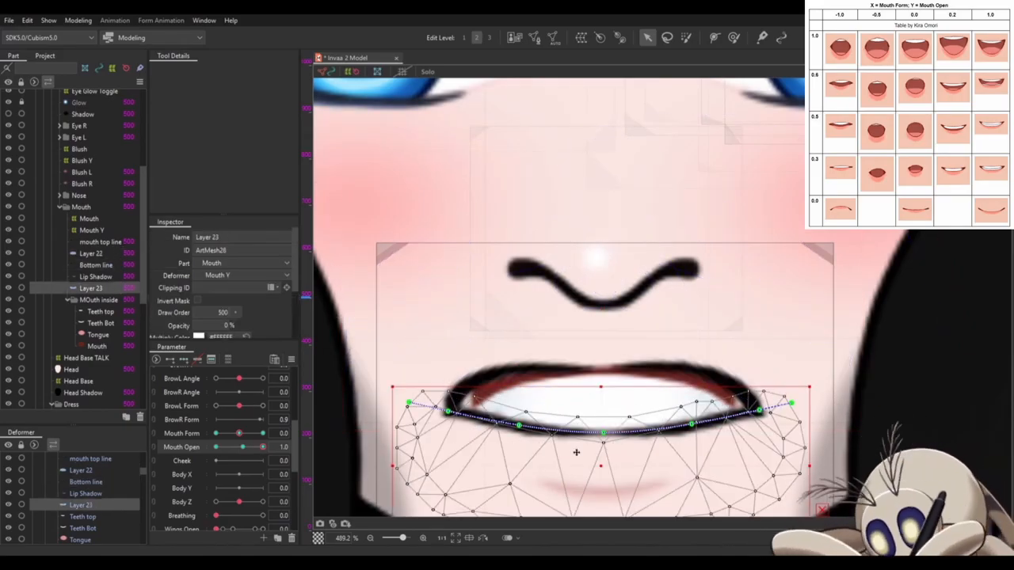
# - Create a warp deformer for the Lip Shadow mesh below the mouth
pyautogui.moveTo(587, 453); pyautogui.dragTo(574, 311)
pyautogui.click(587, 310)
pyautogui.click(581, 37)
# - Remove the Mouth Open key at 0.6 from the mouth meshes, keeping only the keys at both ends
pyautogui.click(242, 446)
pyautogui.keyDown('shift'); pyautogui.click(83, 499); pyautogui.keyUp('shift')
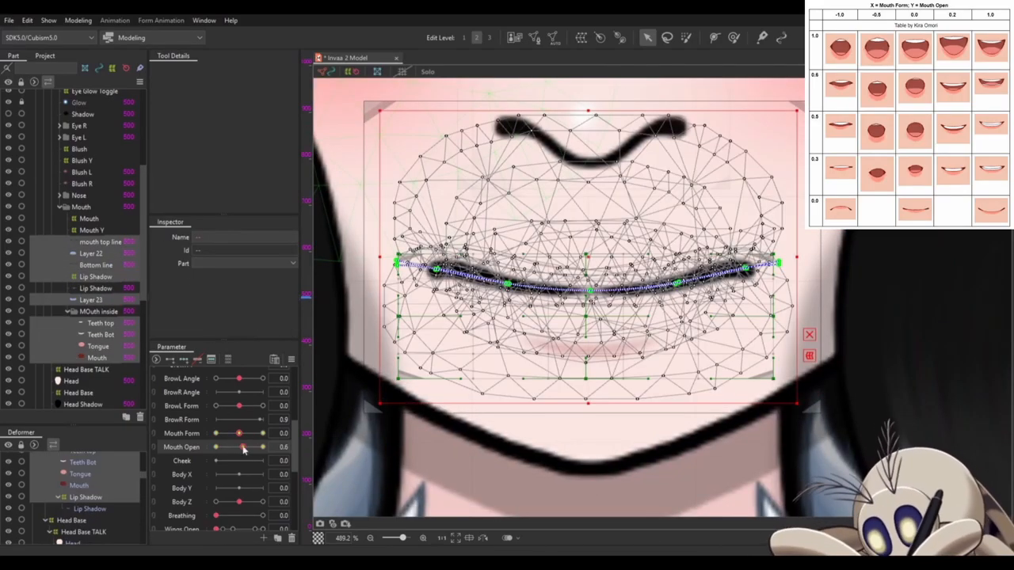
pyautogui.click(308, 446)
pyautogui.scroll(1, 54, 499)
pyautogui.scroll(-1, 54, 498)
pyautogui.click(79, 509)
# - At Mouth Open 1.0, lower the centre and side points of Layer 23's deform path and pull its outer ends up and inward
pyautogui.click(262, 447)
pyautogui.click(473, 305)
pyautogui.moveTo(589, 293); pyautogui.dragTo(591, 357)
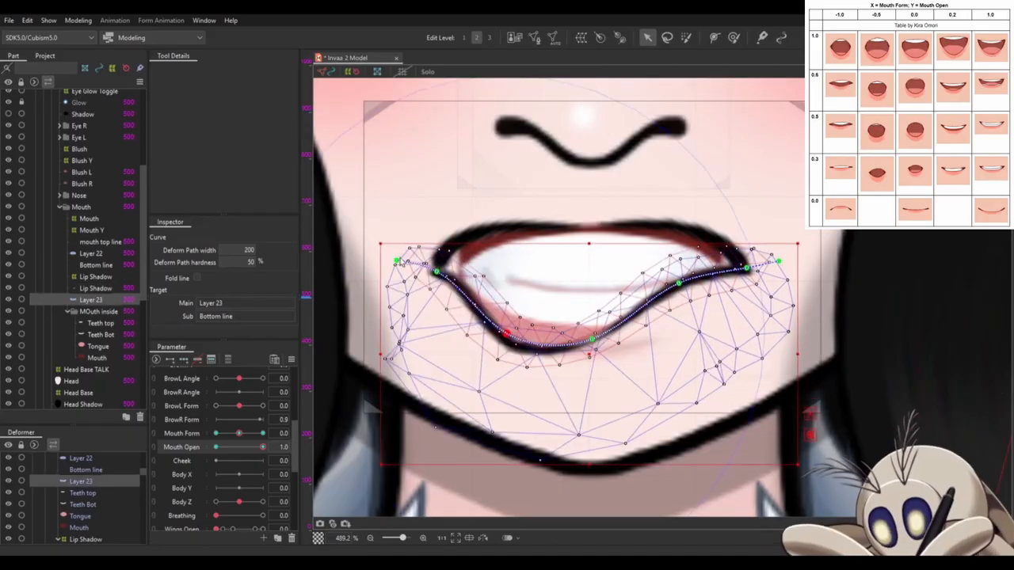
pyautogui.moveTo(398, 260); pyautogui.dragTo(446, 214)
pyautogui.moveTo(591, 356); pyautogui.dragTo(591, 362)
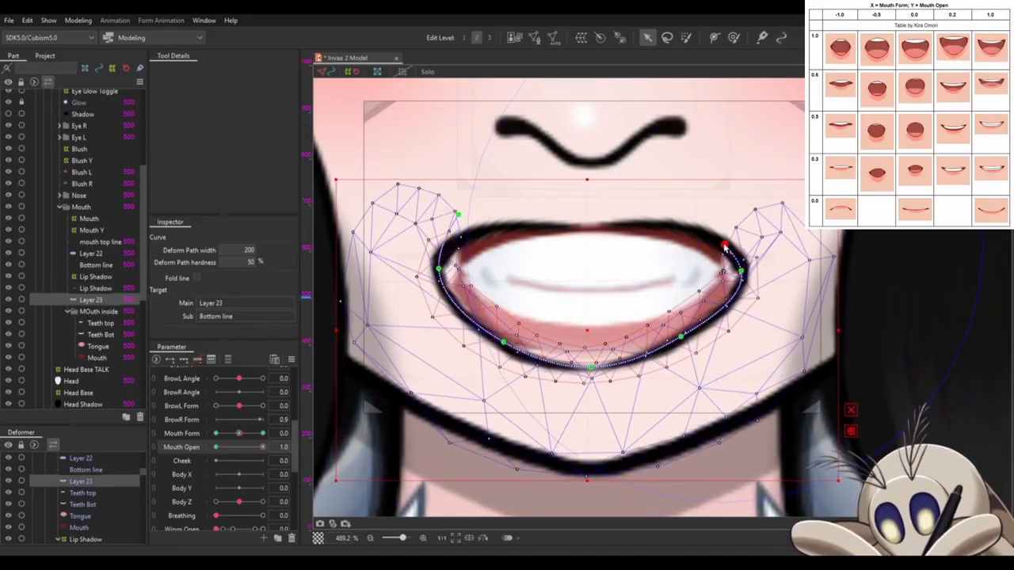
pyautogui.moveTo(262, 447); pyautogui.dragTo(295, 446)
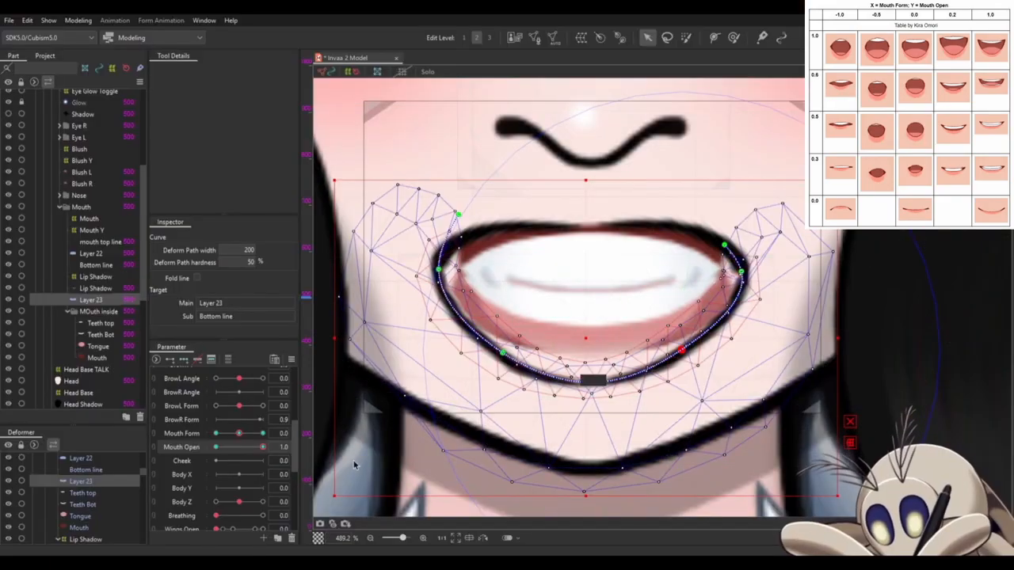
pyautogui.moveTo(264, 448)
pyautogui.mouseDown()
pyautogui.moveTo(229, 448)
pyautogui.moveTo(267, 448)
pyautogui.mouseUp()
# - Create warp deformers named Teeth Top, Teeth bot, Tongue and Inside for the mouth interior meshes
pyautogui.click(553, 268)
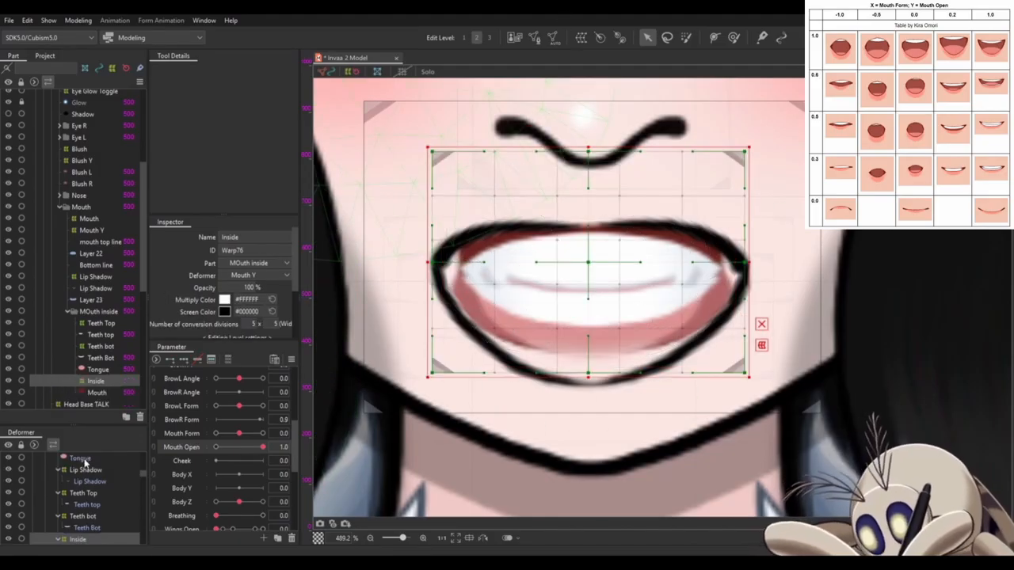
pyautogui.click(82, 460)
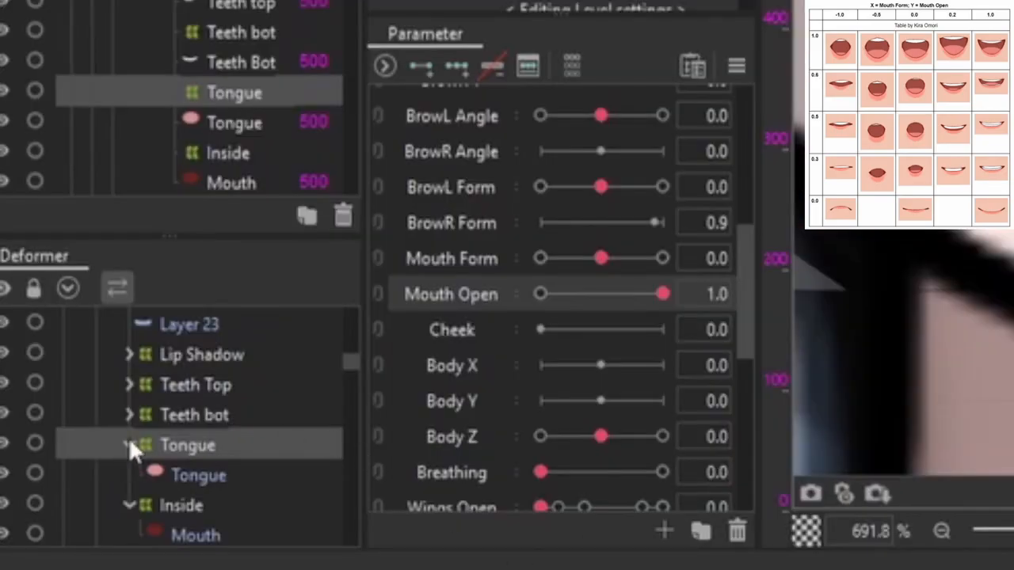
# - Add two Mouth Open keys to the Lip Shadow, Teeth Top, Teeth bot, Tongue and Inside warp deformers
pyautogui.click(129, 445)
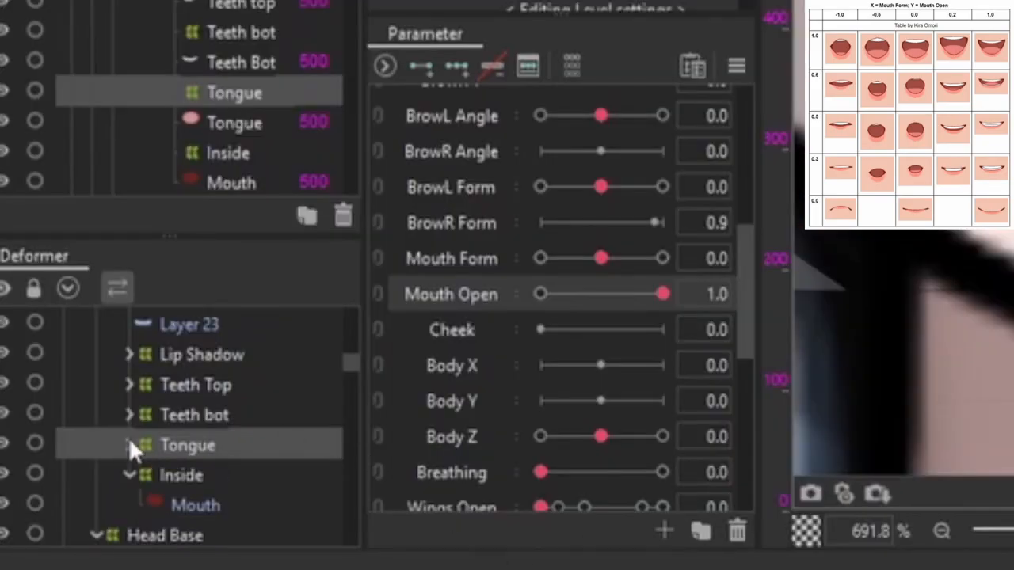
pyautogui.click(129, 475)
pyautogui.click(166, 471)
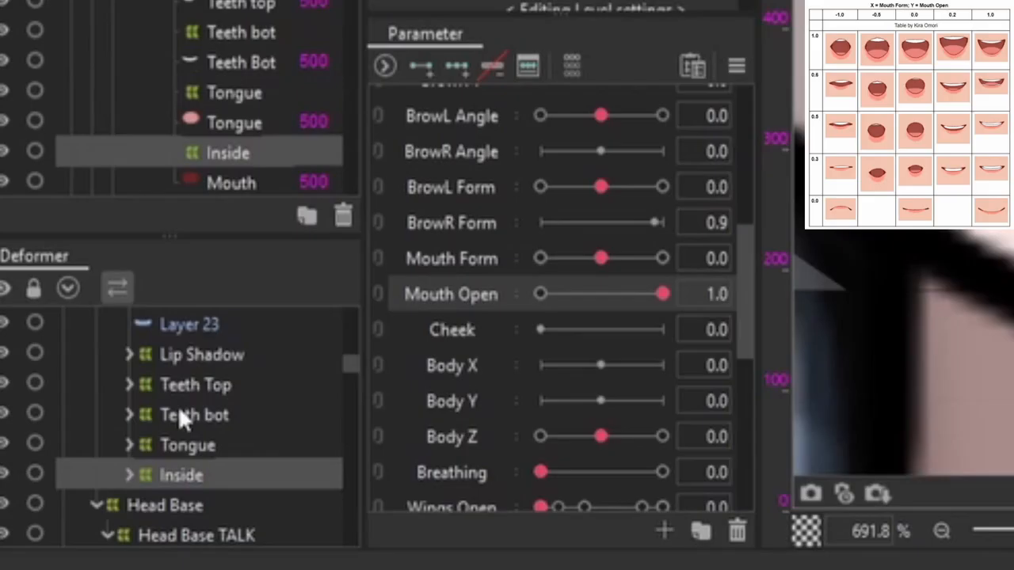
pyautogui.keyDown('shift'); pyautogui.click(184, 358); pyautogui.keyUp('shift')
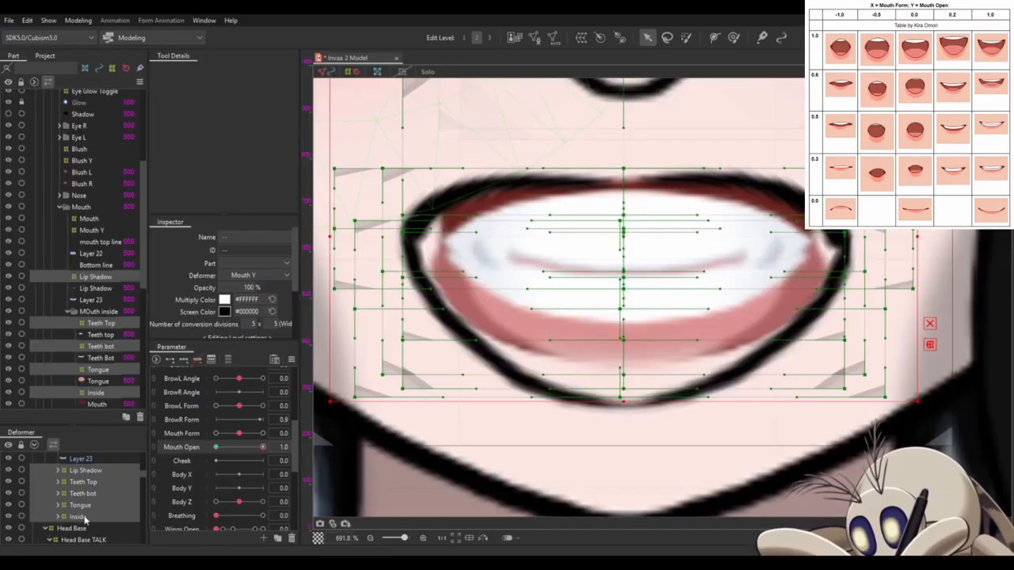
# - Widen the Inside warp deformer on both sides and stretch its lower part down to fill the open mouth
pyautogui.click(198, 478)
pyautogui.moveTo(850, 232); pyautogui.dragTo(879, 232)
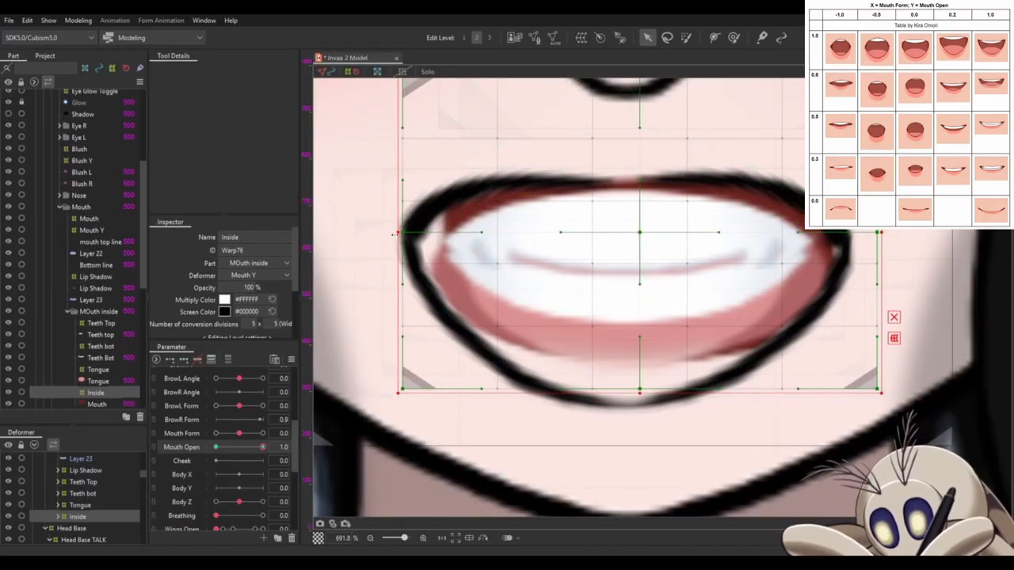
pyautogui.moveTo(399, 234); pyautogui.dragTo(357, 251)
pyautogui.moveTo(772, 427); pyautogui.dragTo(792, 415)
pyautogui.moveTo(621, 327); pyautogui.dragTo(626, 371)
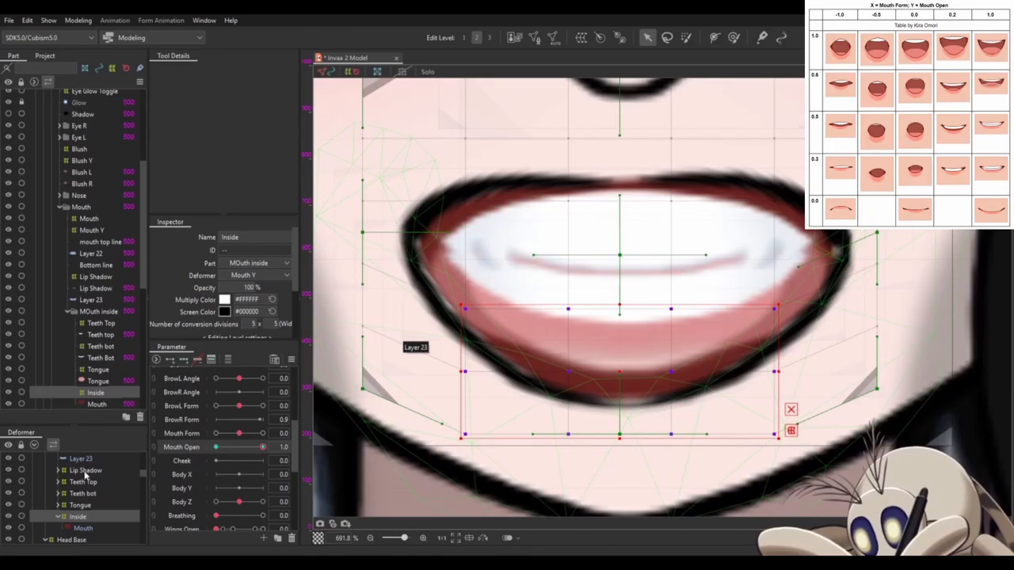
# - Move the inner vertices of Layer 23's mesh outward toward the lip line from the left mouth corner to the lower centre
pyautogui.scroll(1, 73, 537)
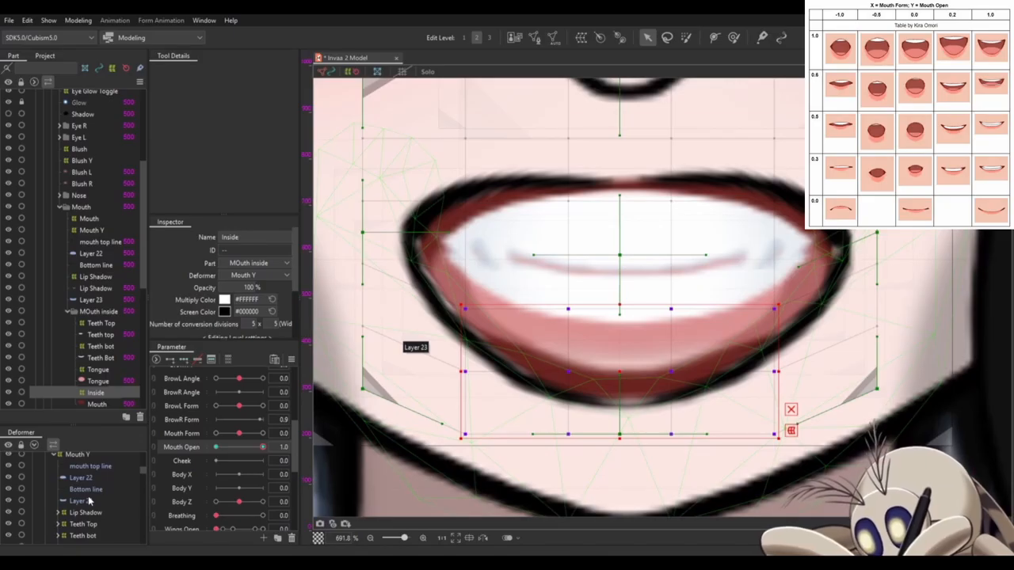
pyautogui.click(79, 500)
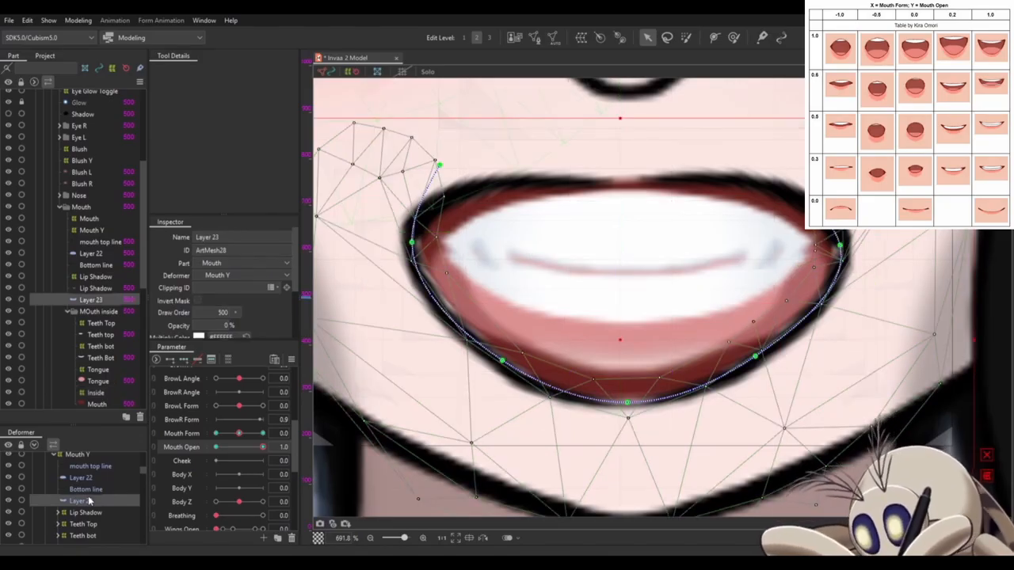
pyautogui.click(92, 490)
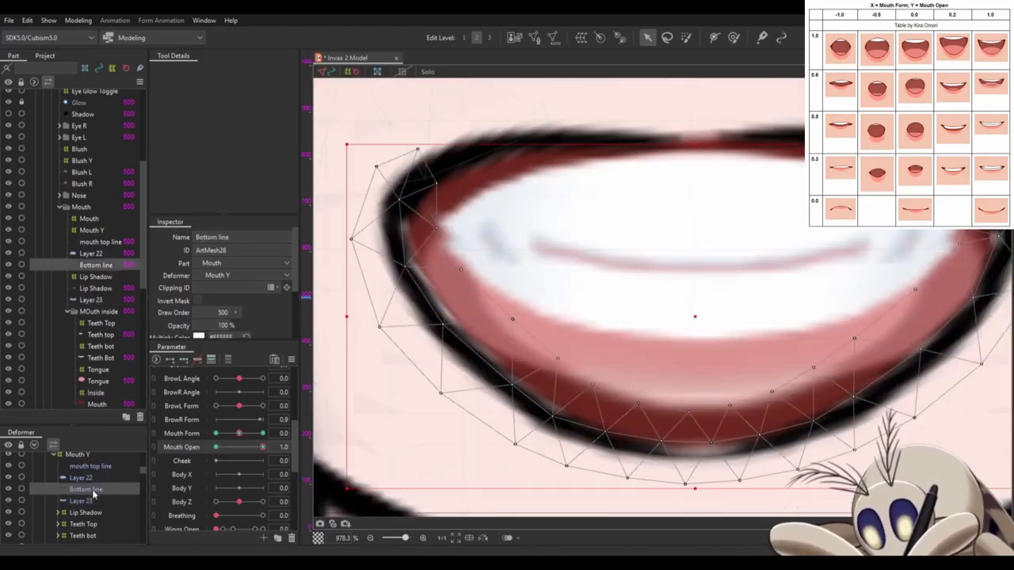
pyautogui.click(87, 504)
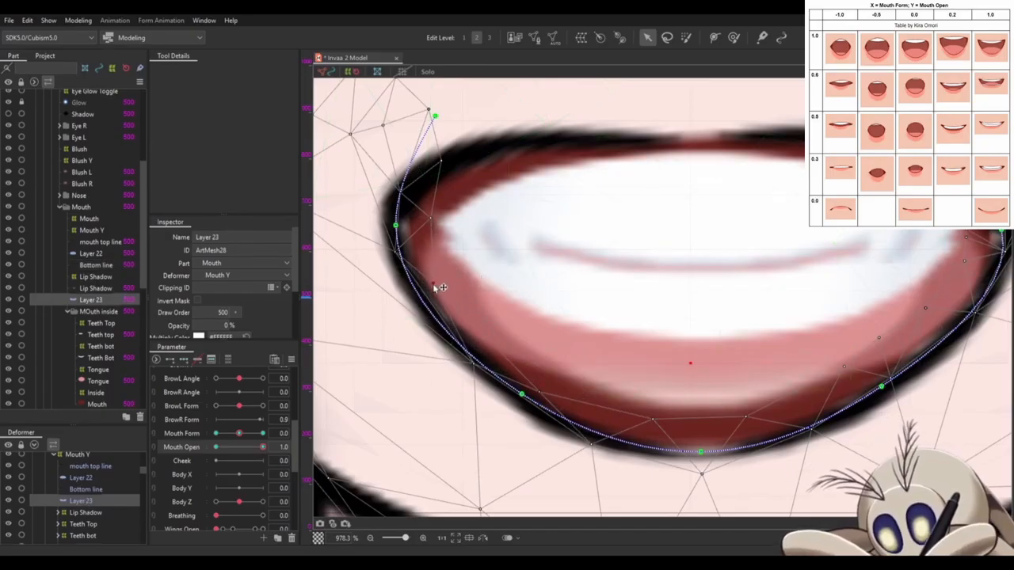
pyautogui.scroll(2, 444, 262)
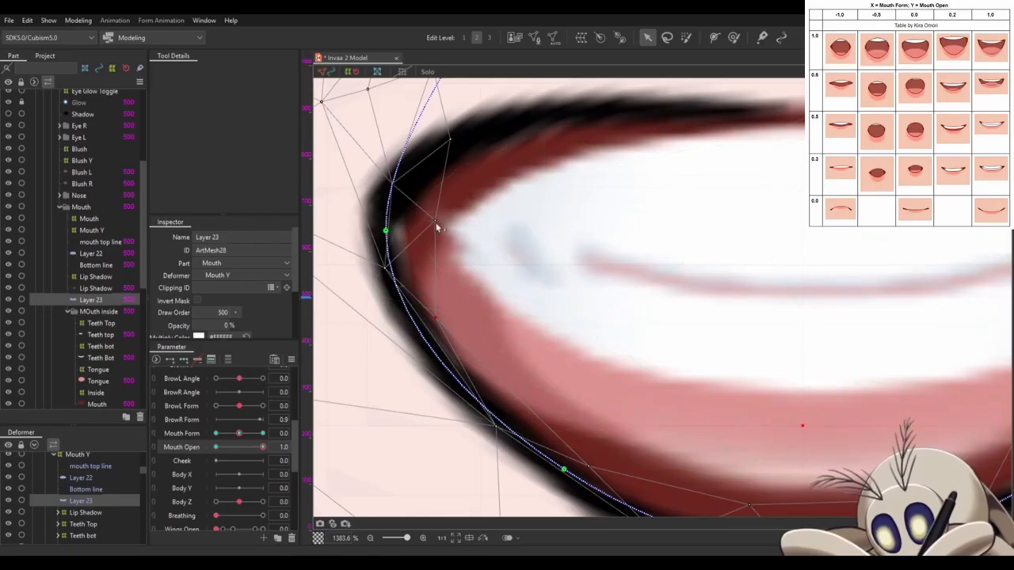
pyautogui.moveTo(434, 220); pyautogui.dragTo(422, 218)
pyautogui.moveTo(450, 140); pyautogui.dragTo(419, 151)
pyautogui.moveTo(734, 459); pyautogui.dragTo(436, 311)
pyautogui.moveTo(451, 356); pyautogui.dragTo(456, 377)
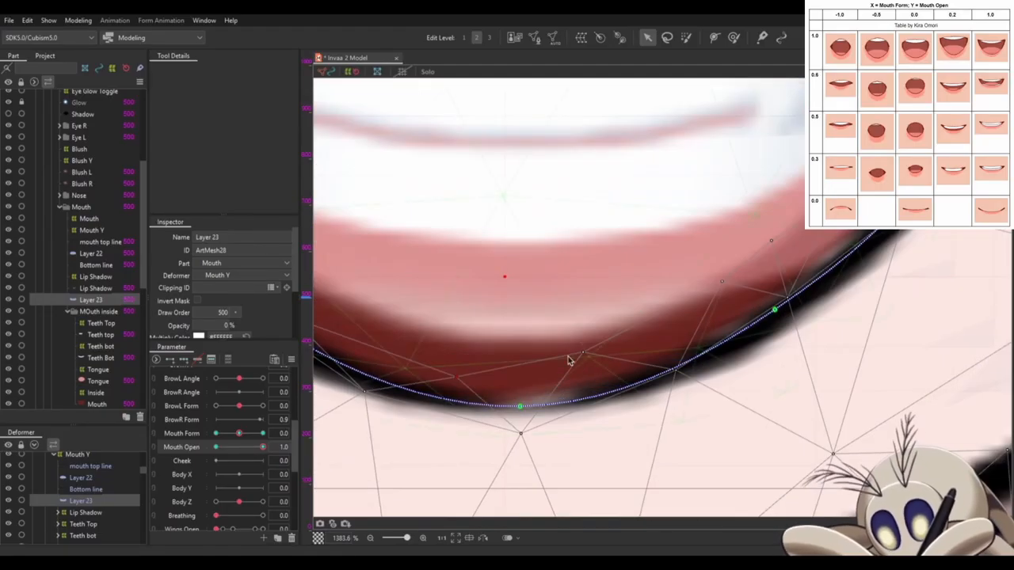
# - Move Layer 23's inner mesh vertices outward toward the lip line from the lower centre up to the right mouth corner
pyautogui.moveTo(570, 357); pyautogui.dragTo(603, 374)
pyautogui.moveTo(717, 292); pyautogui.dragTo(729, 310)
pyautogui.moveTo(771, 242); pyautogui.dragTo(794, 257)
pyautogui.moveTo(793, 251); pyautogui.dragTo(647, 351)
pyautogui.moveTo(687, 314); pyautogui.dragTo(704, 330)
pyautogui.moveTo(765, 216); pyautogui.dragTo(713, 378)
pyautogui.moveTo(668, 339); pyautogui.dragTo(684, 347)
pyautogui.scroll(-2, 692, 347)
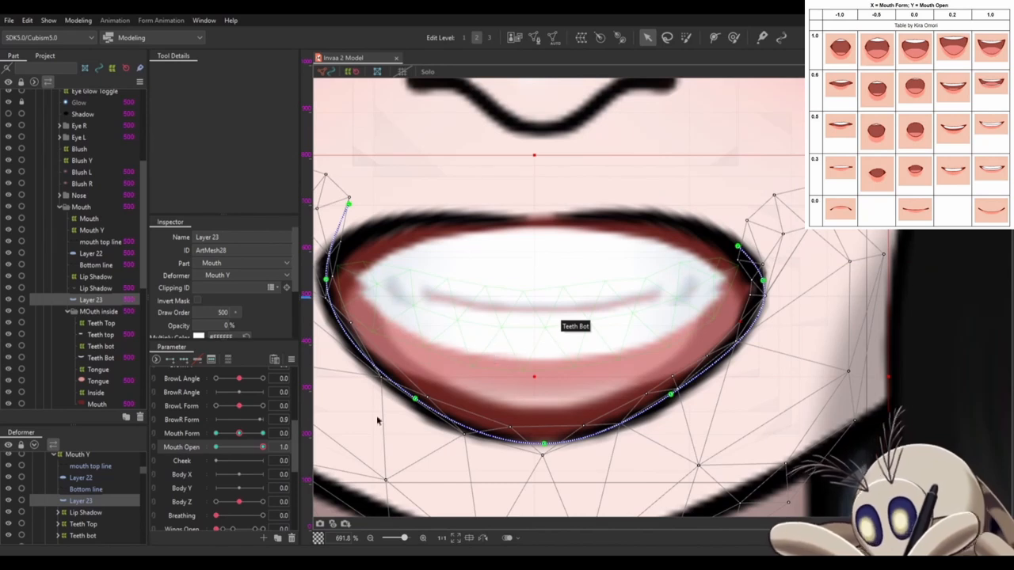
# - Move the Teeth bot warp deformer down so the lower teeth sit against the open lower lip
pyautogui.scroll(-3, 80, 507)
pyautogui.click(78, 517)
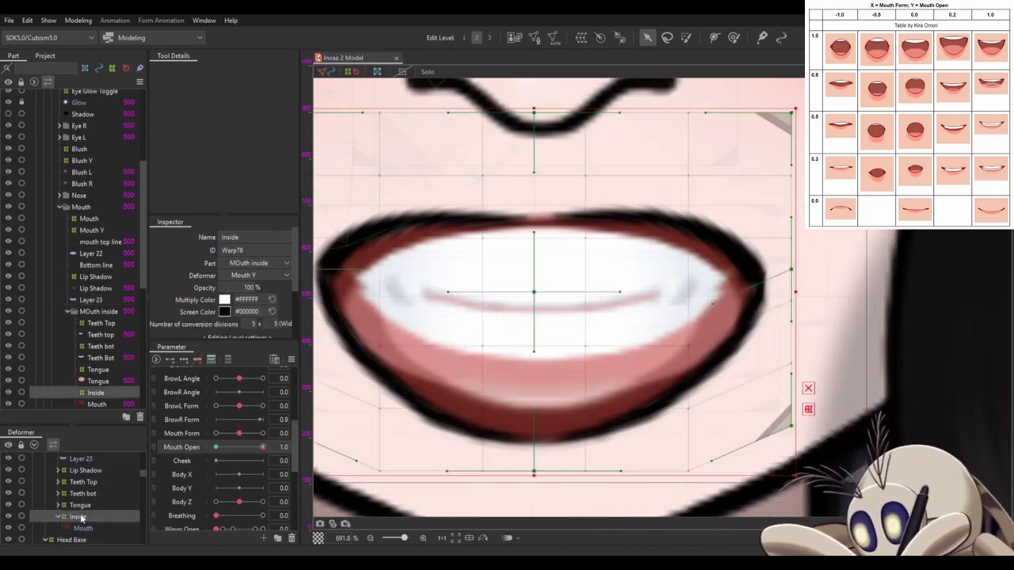
pyautogui.click(80, 495)
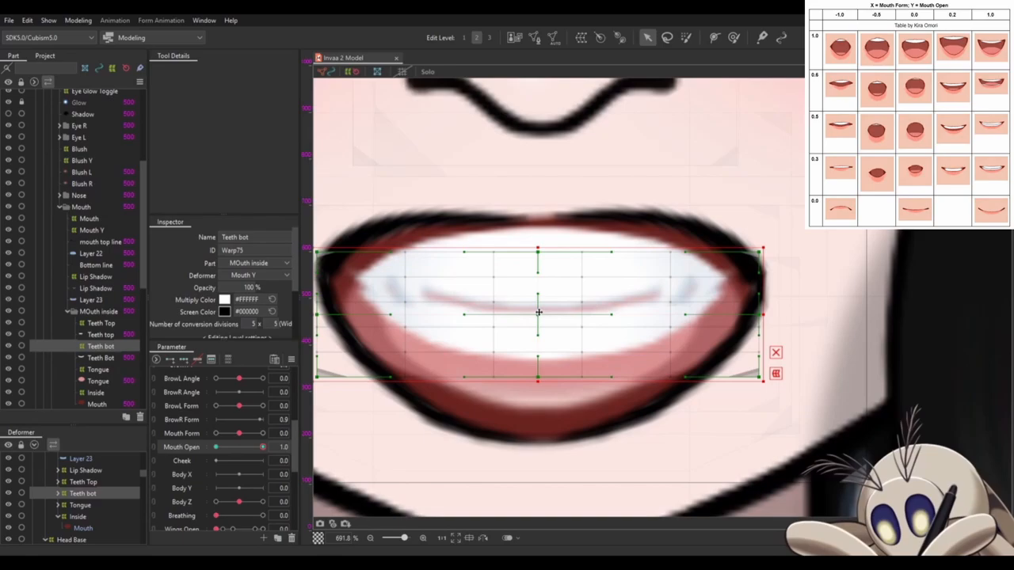
pyautogui.moveTo(538, 313); pyautogui.dragTo(540, 401)
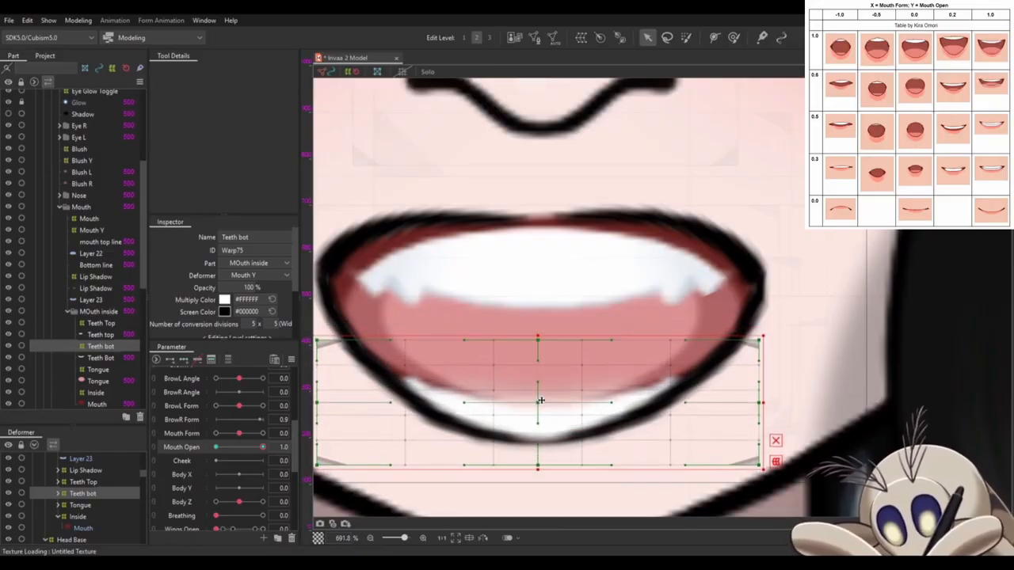
# - Check the Teeth Top placement and preview the mouth opening by varying Mouth Open near 1.0
pyautogui.click(94, 482)
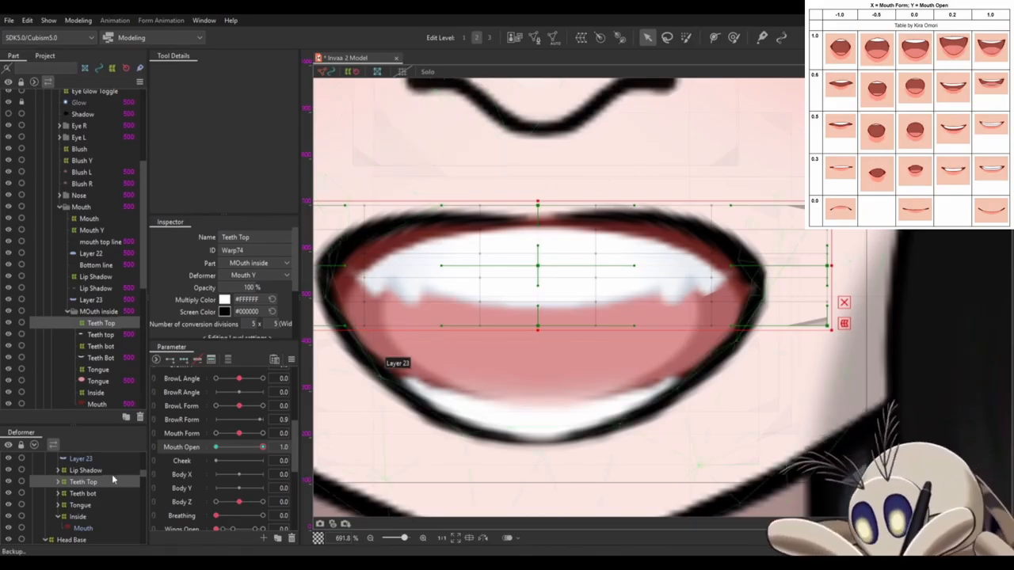
pyautogui.scroll(2, 85, 477)
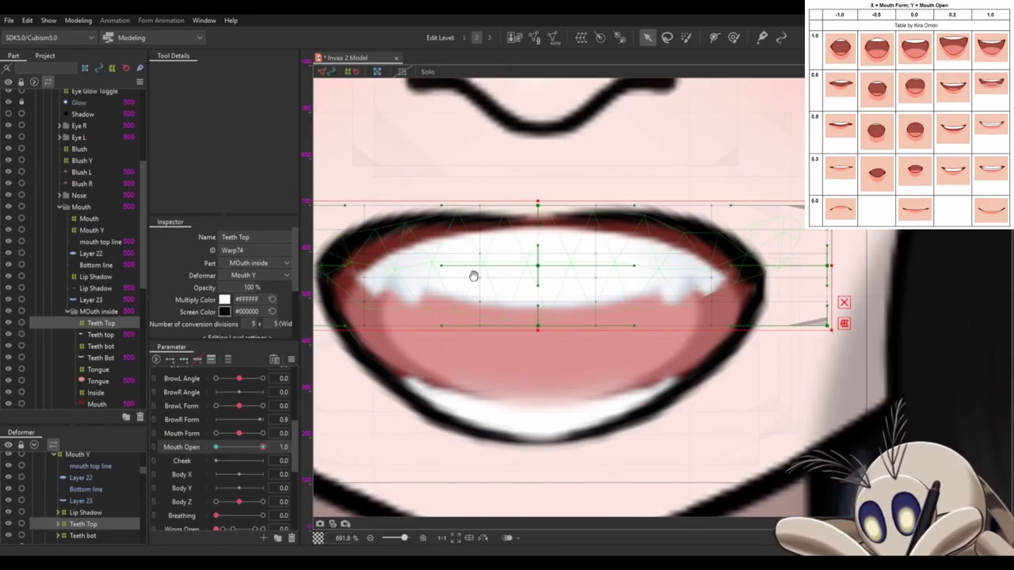
pyautogui.moveTo(472, 275); pyautogui.dragTo(597, 264)
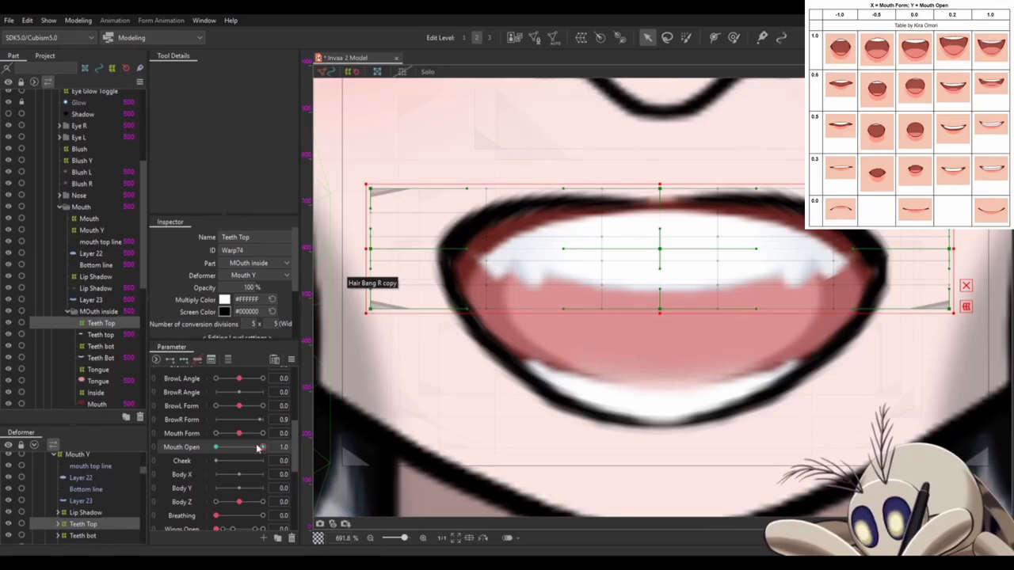
pyautogui.moveTo(264, 451)
pyautogui.mouseDown()
pyautogui.moveTo(214, 458)
pyautogui.moveTo(287, 450)
pyautogui.moveTo(208, 452)
pyautogui.moveTo(255, 452)
pyautogui.mouseUp()
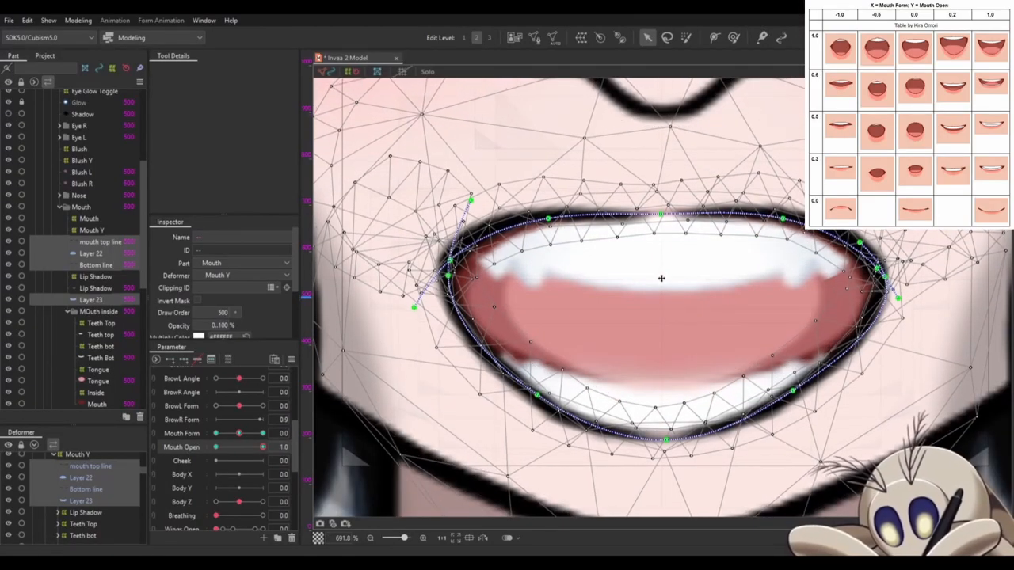
pyautogui.moveTo(262, 450)
pyautogui.mouseDown()
pyautogui.moveTo(215, 449)
pyautogui.moveTo(261, 449)
pyautogui.mouseUp()
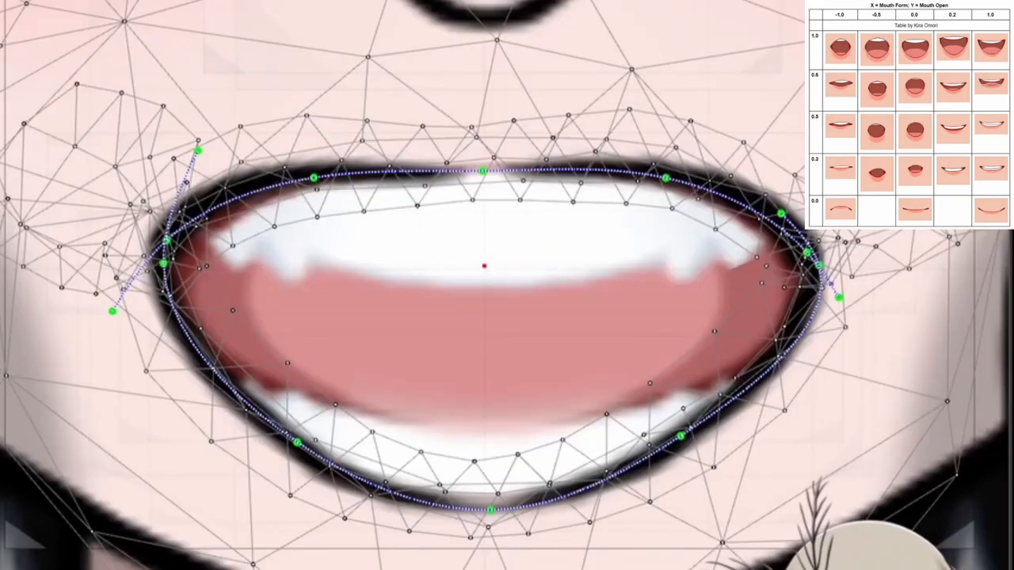
# - Pull the left end of Layer 22's deform path down and inward and lower its left corner point
pyautogui.click(341, 178)
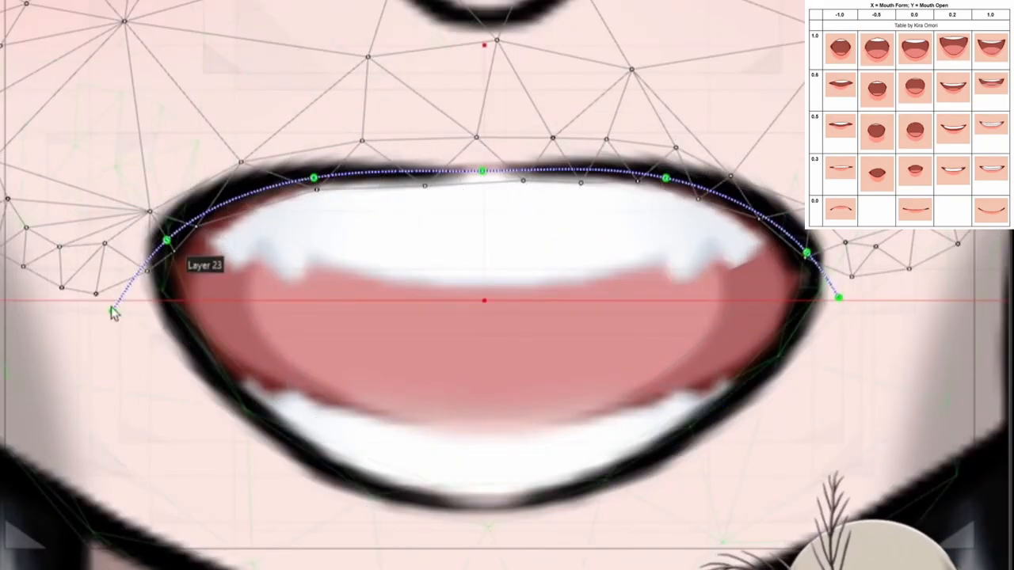
pyautogui.moveTo(115, 315); pyautogui.dragTo(133, 343)
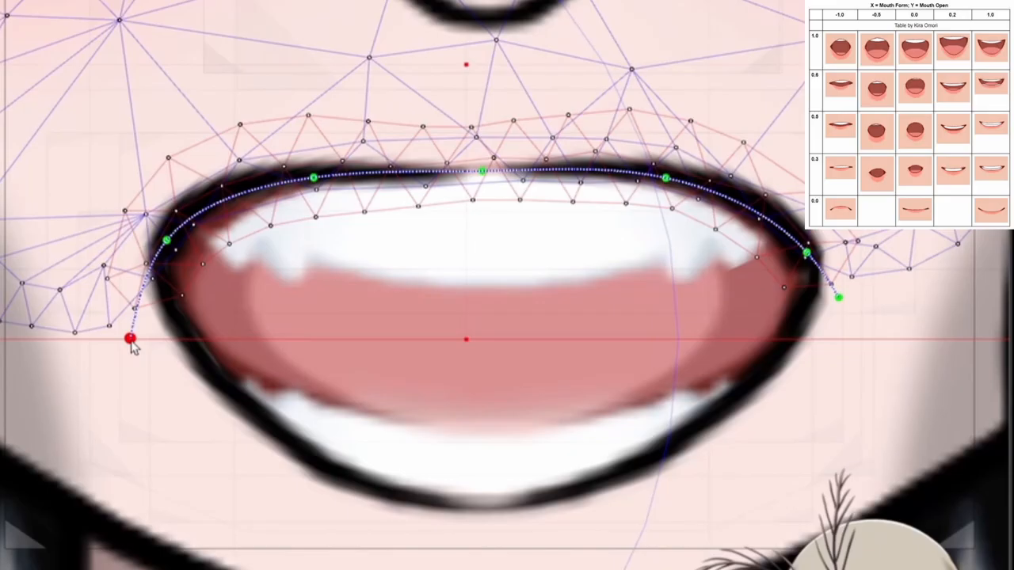
pyautogui.click(167, 241)
pyautogui.moveTo(168, 241); pyautogui.dragTo(170, 281)
pyautogui.moveTo(131, 339); pyautogui.dragTo(166, 373)
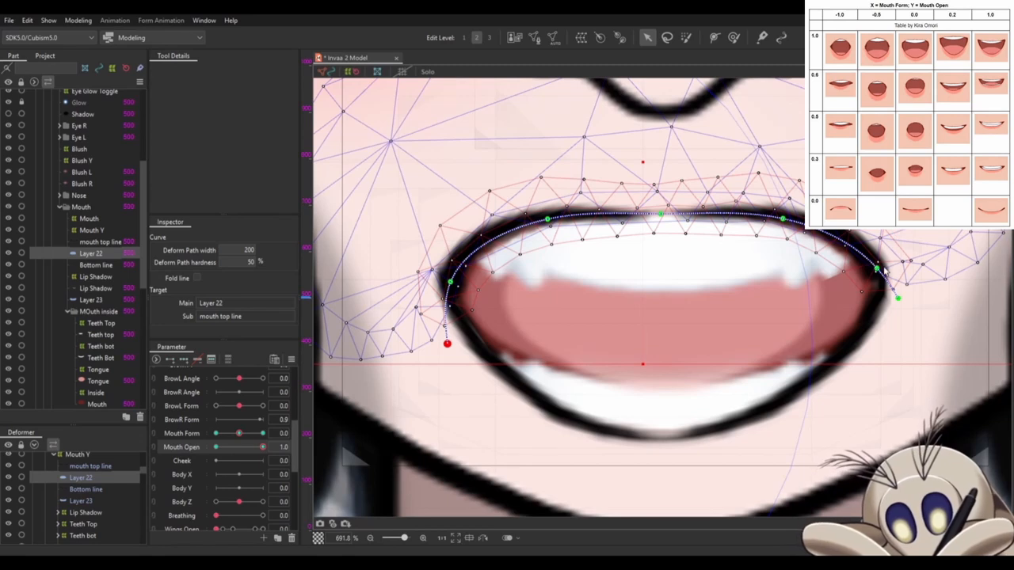
# - Pull the right end of Layer 22's deform path down and inward and lower its right corner point
pyautogui.moveTo(897, 296); pyautogui.dragTo(890, 336)
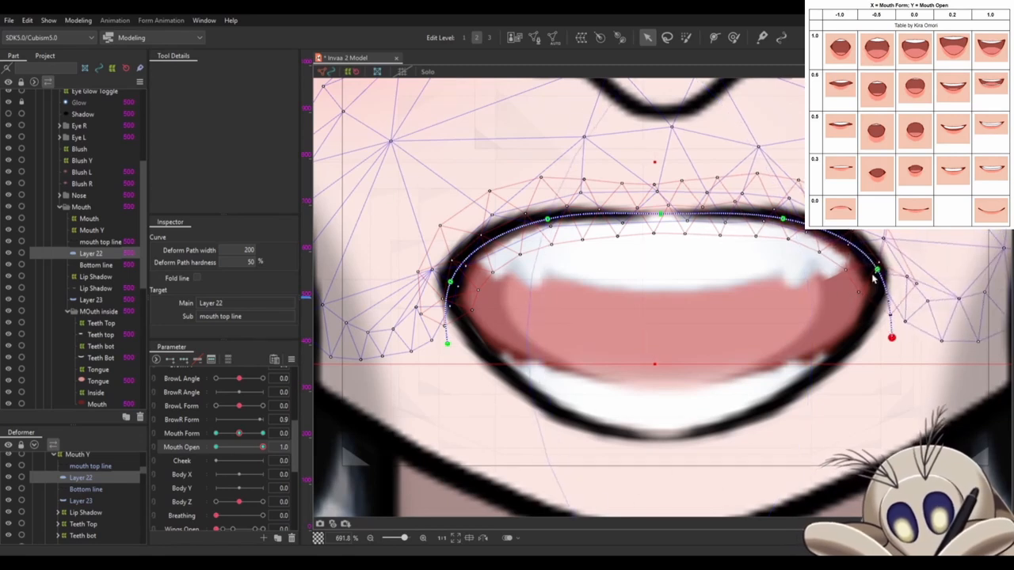
pyautogui.moveTo(873, 278); pyautogui.dragTo(870, 293)
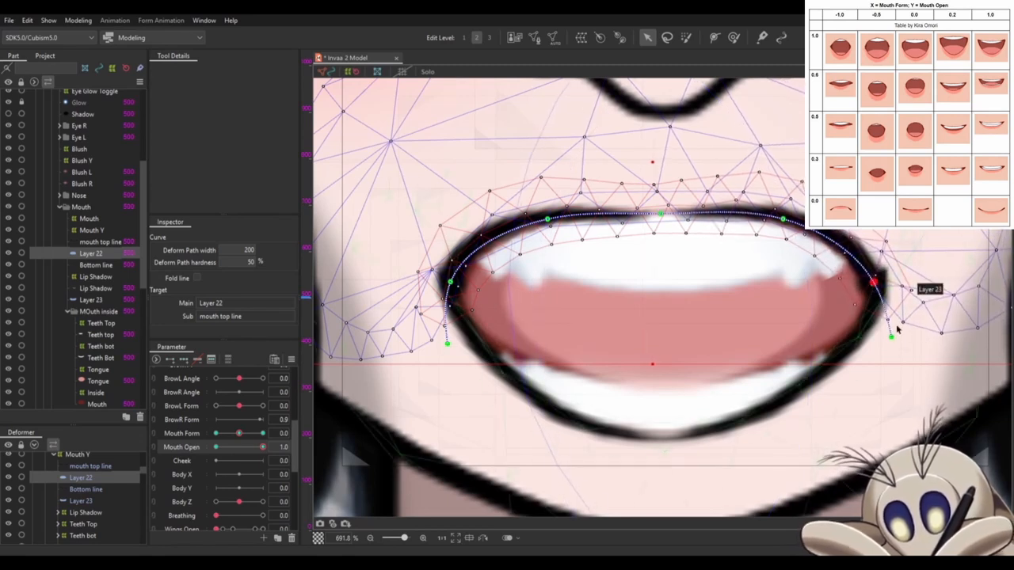
pyautogui.moveTo(892, 338); pyautogui.dragTo(877, 346)
# - Refine Layer 22's deform path by lowering its left corner and side points and tucking the left end inward
pyautogui.moveTo(449, 282); pyautogui.dragTo(452, 294)
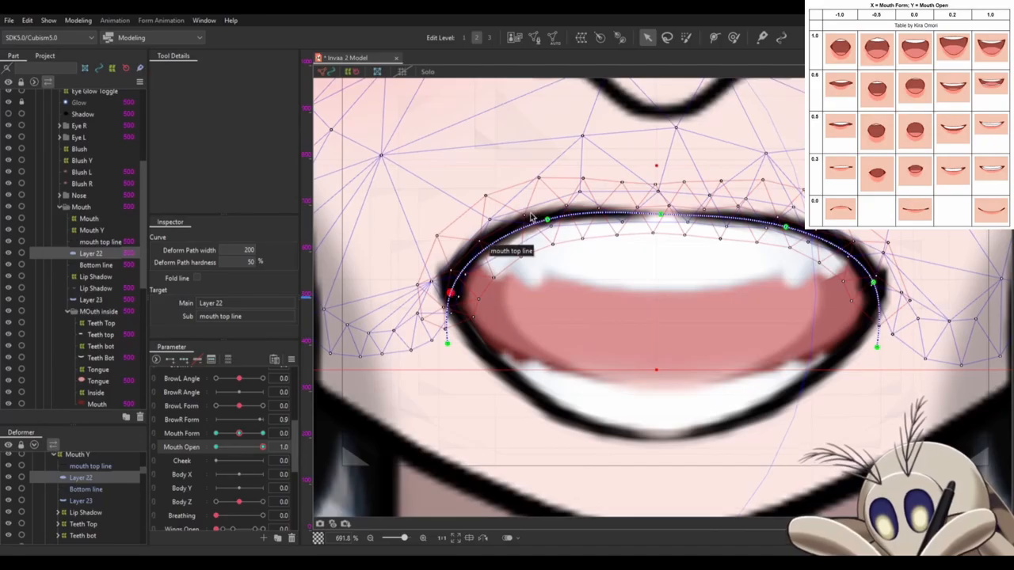
pyautogui.moveTo(547, 219); pyautogui.dragTo(523, 229)
pyautogui.moveTo(448, 343); pyautogui.dragTo(459, 346)
pyautogui.moveTo(450, 295); pyautogui.dragTo(454, 296)
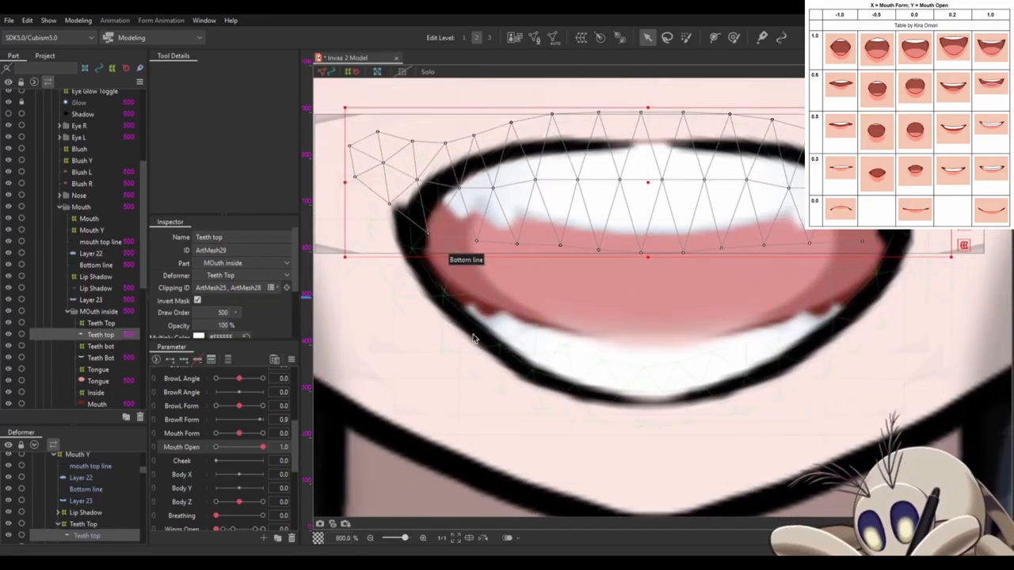
# - Lower both corner points and the left end of Layer 23's deform path slightly to meet the upper lip
pyautogui.click(474, 338)
pyautogui.moveTo(414, 231); pyautogui.dragTo(418, 242)
pyautogui.moveTo(430, 129)
pyautogui.mouseDown()
pyautogui.moveTo(428, 151)
pyautogui.moveTo(428, 136)
pyautogui.mouseUp()
pyautogui.moveTo(908, 227); pyautogui.dragTo(904, 234)
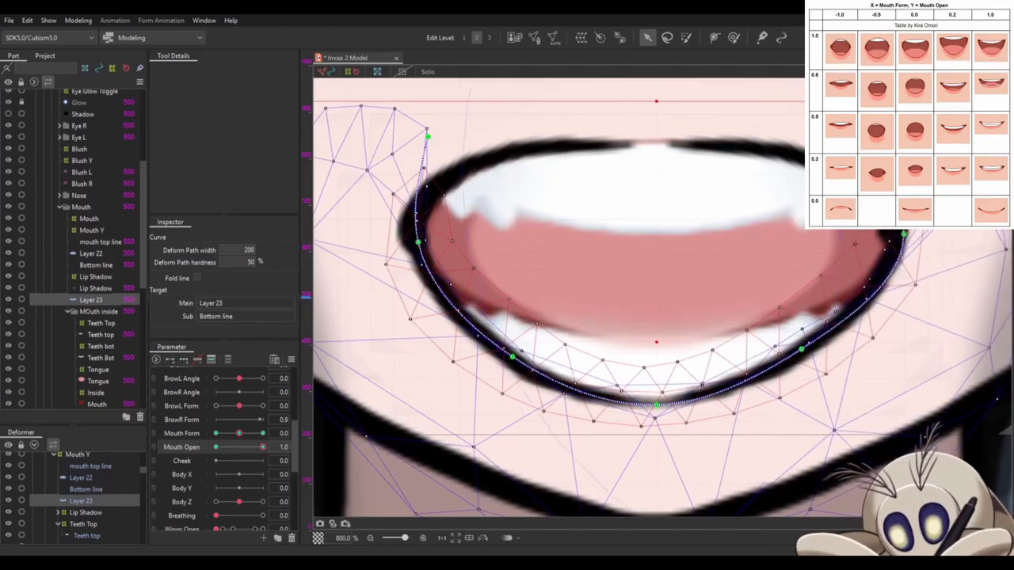
# - Move the Lip Shadow warp deformer down so the shadow sits just beneath the open lower lip
pyautogui.scroll(-3, 710, 319)
pyautogui.scroll(2, 711, 319)
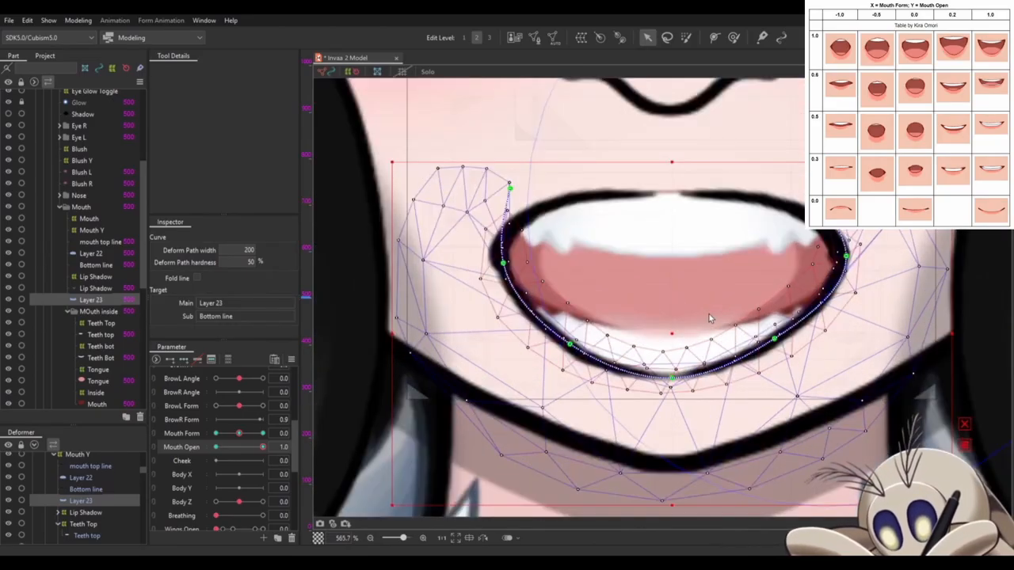
pyautogui.scroll(-2, 710, 319)
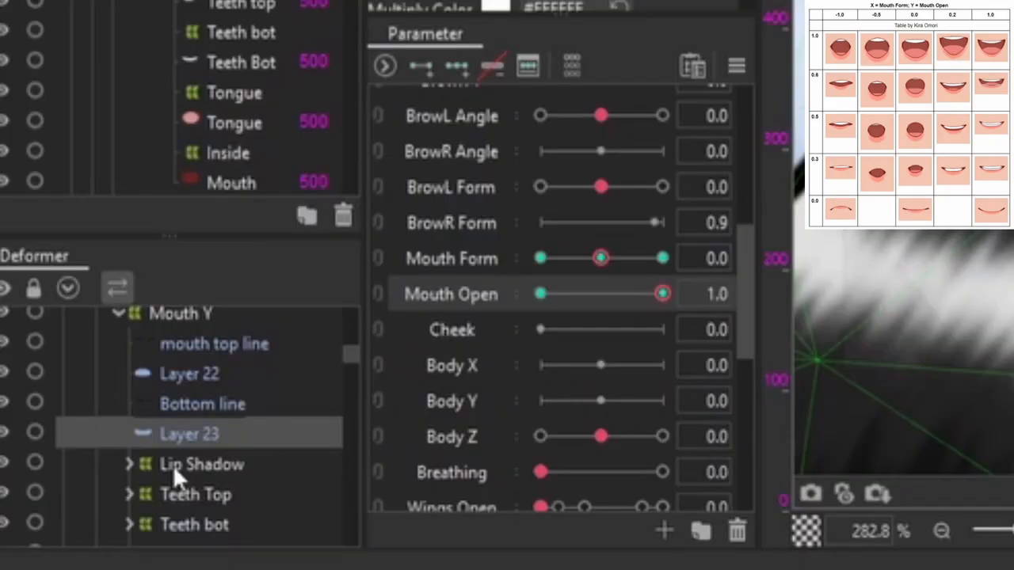
pyautogui.click(68, 514)
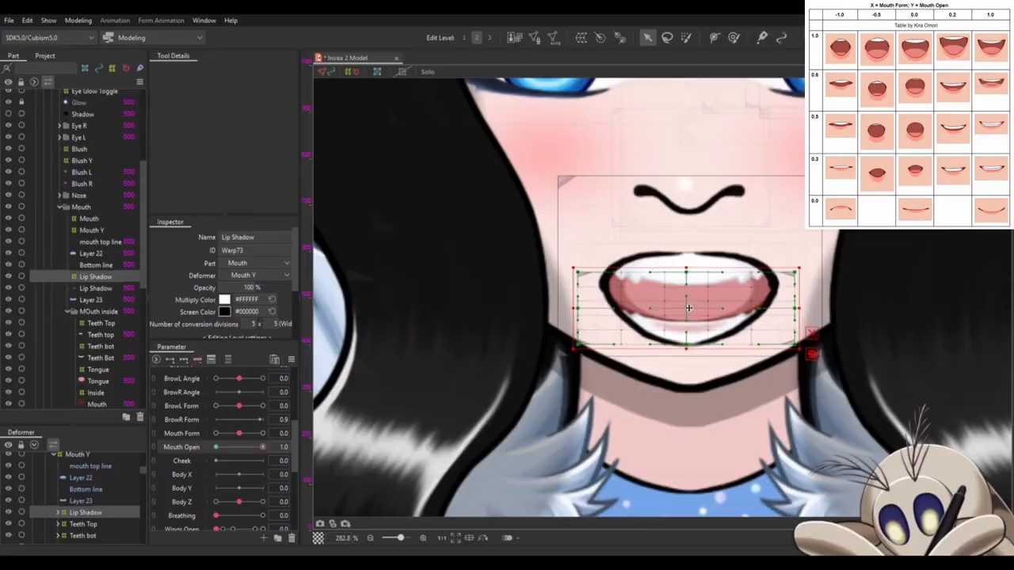
pyautogui.scroll(4, 725, 348)
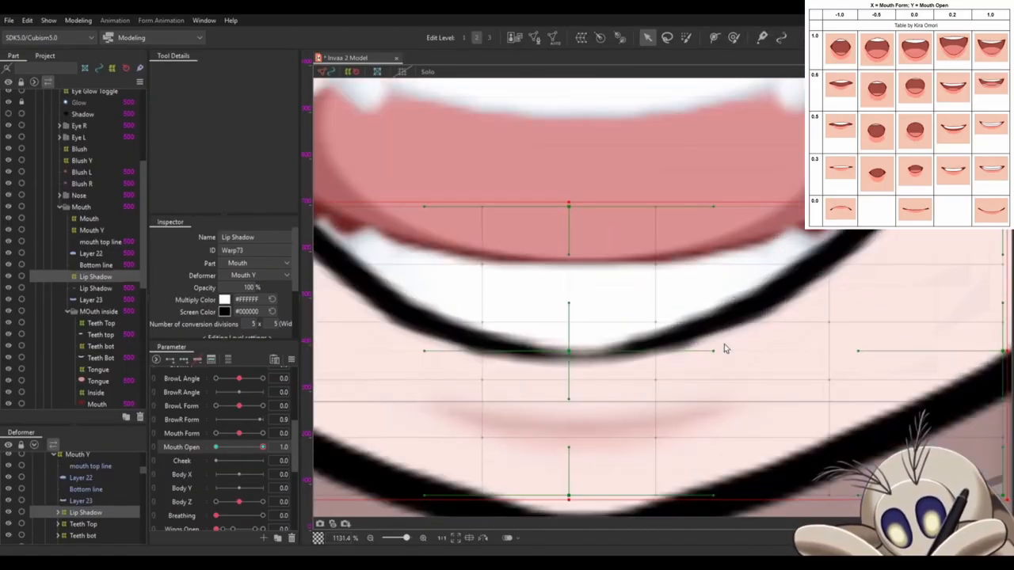
pyautogui.scroll(-1, 724, 348)
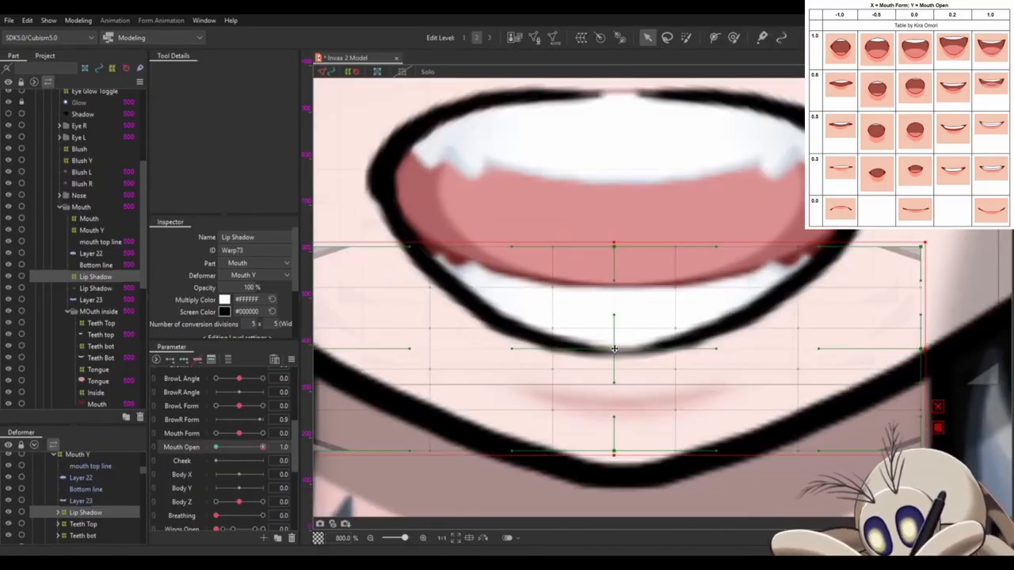
pyautogui.moveTo(614, 349); pyautogui.dragTo(614, 352)
pyautogui.scroll(-2, 614, 352)
pyautogui.scroll(3, 714, 235)
# - Reshape the right corner of the mouth top line mesh by moving its corner and end points along the lip curve
pyautogui.click(760, 323)
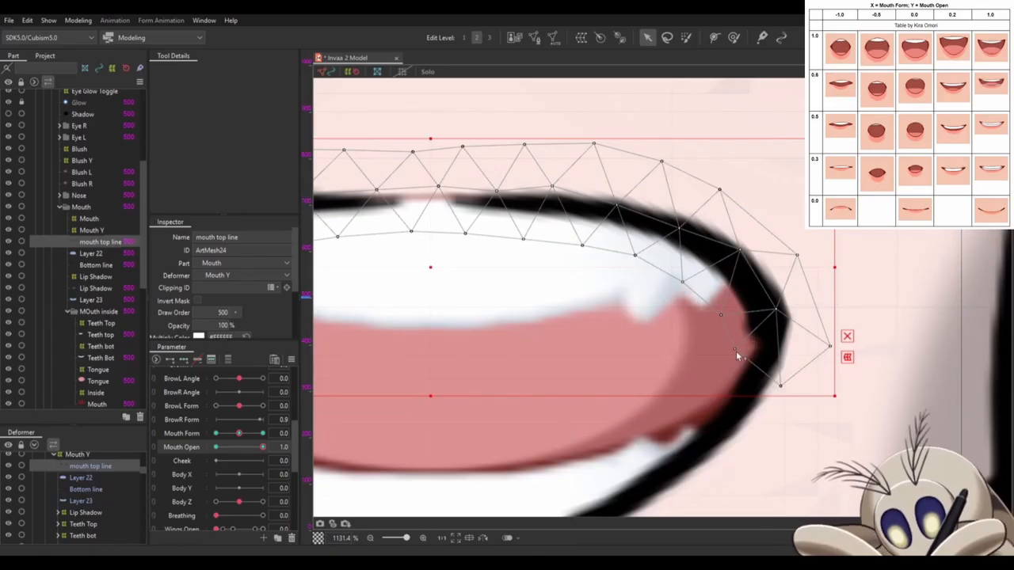
pyautogui.moveTo(736, 350); pyautogui.dragTo(725, 315)
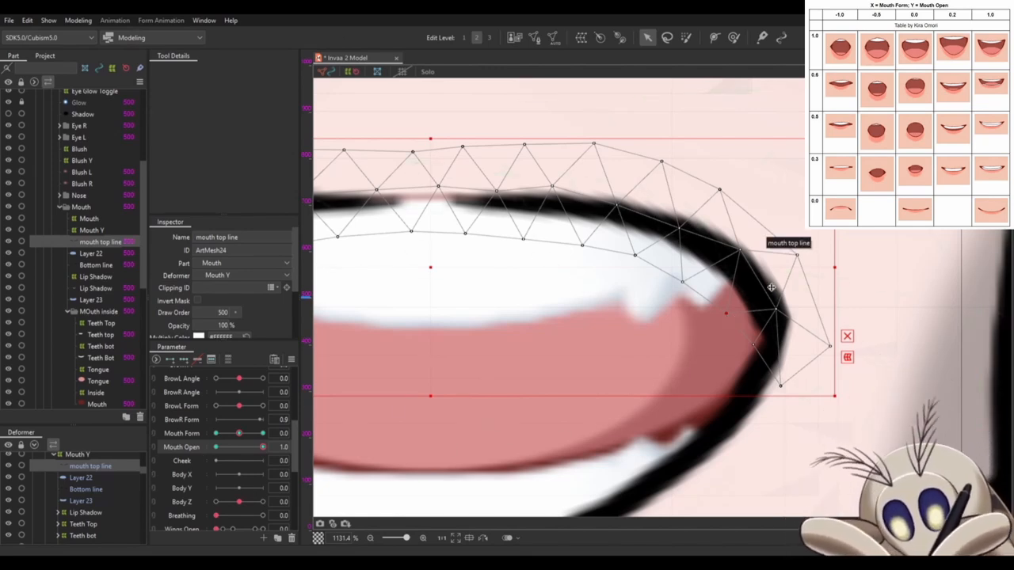
pyautogui.moveTo(775, 310); pyautogui.dragTo(785, 310)
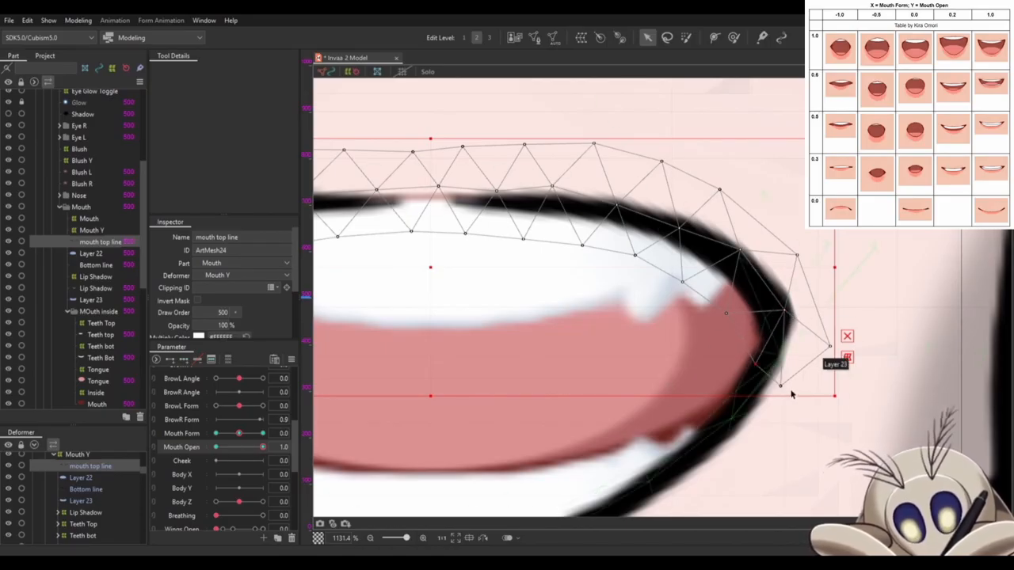
pyautogui.moveTo(780, 385); pyautogui.dragTo(777, 402)
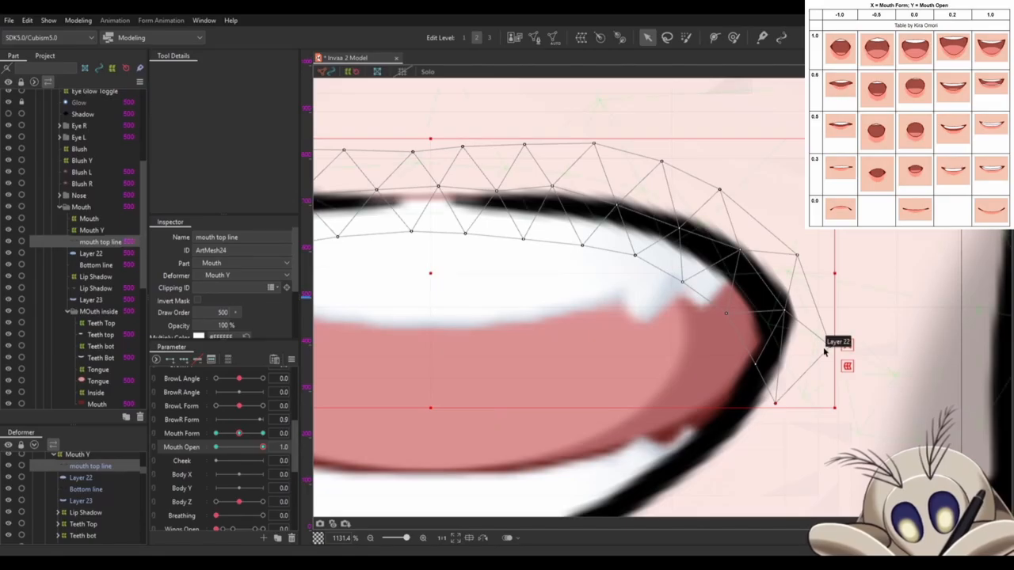
pyautogui.moveTo(829, 347); pyautogui.dragTo(824, 327)
pyautogui.scroll(-5, 637, 338)
# - Pull the mouth top line's left corner mesh points inward to smooth that corner of the upper lip
pyautogui.scroll(8, 400, 355)
pyautogui.moveTo(379, 277); pyautogui.dragTo(405, 275)
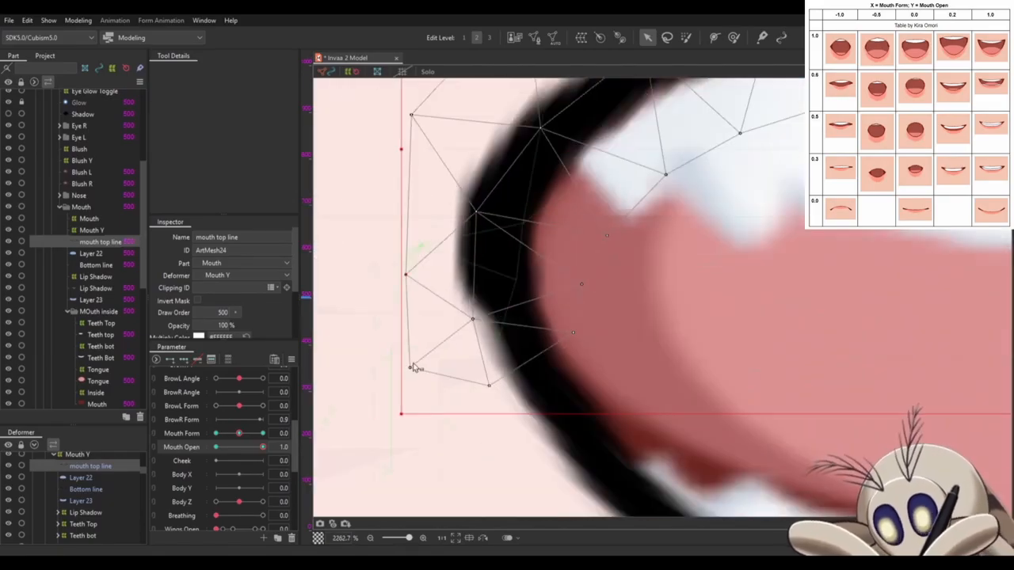
pyautogui.moveTo(412, 365); pyautogui.dragTo(432, 360)
pyautogui.moveTo(469, 318); pyautogui.dragTo(490, 317)
pyautogui.moveTo(572, 332); pyautogui.dragTo(585, 330)
pyautogui.moveTo(476, 212); pyautogui.dragTo(495, 212)
pyautogui.scroll(-4, 443, 314)
# - Move the Teeth bot warp deformer down until the bottom teeth are hidden behind the lower lip
pyautogui.scroll(-3, 539, 343)
pyautogui.scroll(-2, 84, 509)
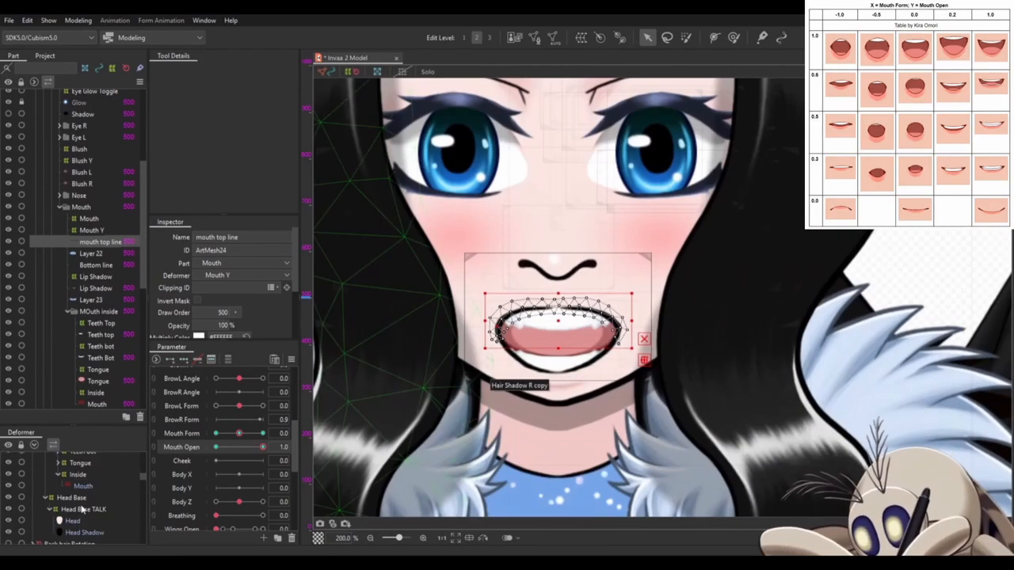
pyautogui.scroll(1, 84, 504)
pyautogui.click(82, 494)
pyautogui.scroll(3, 571, 350)
pyautogui.scroll(4, 519, 369)
pyautogui.click(470, 371)
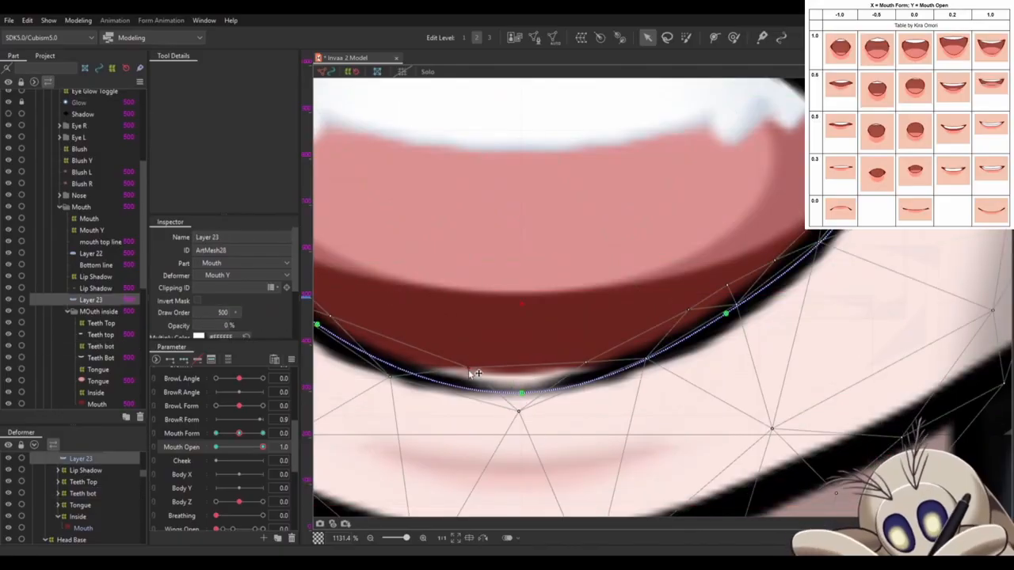
# - Lower the Tongue warp deformer so only the tongue's top shows at the bottom of the open mouth
pyautogui.scroll(-1, 473, 308)
pyautogui.scroll(-2, 82, 497)
pyautogui.click(78, 474)
pyautogui.moveTo(507, 389); pyautogui.dragTo(507, 416)
pyautogui.scroll(1, 82, 498)
pyautogui.click(80, 504)
pyautogui.scroll(-2, 544, 380)
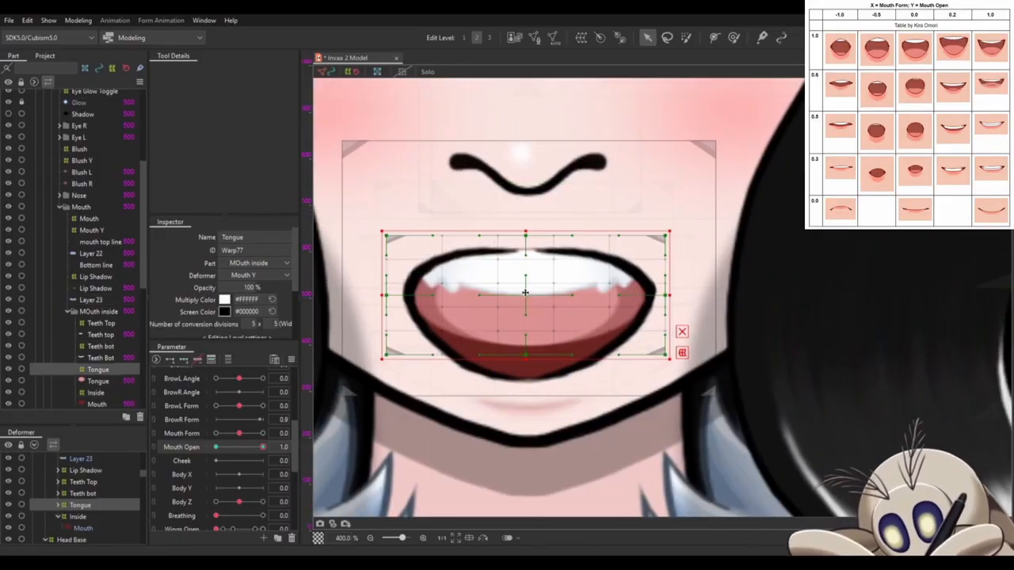
pyautogui.moveTo(526, 299); pyautogui.dragTo(528, 384)
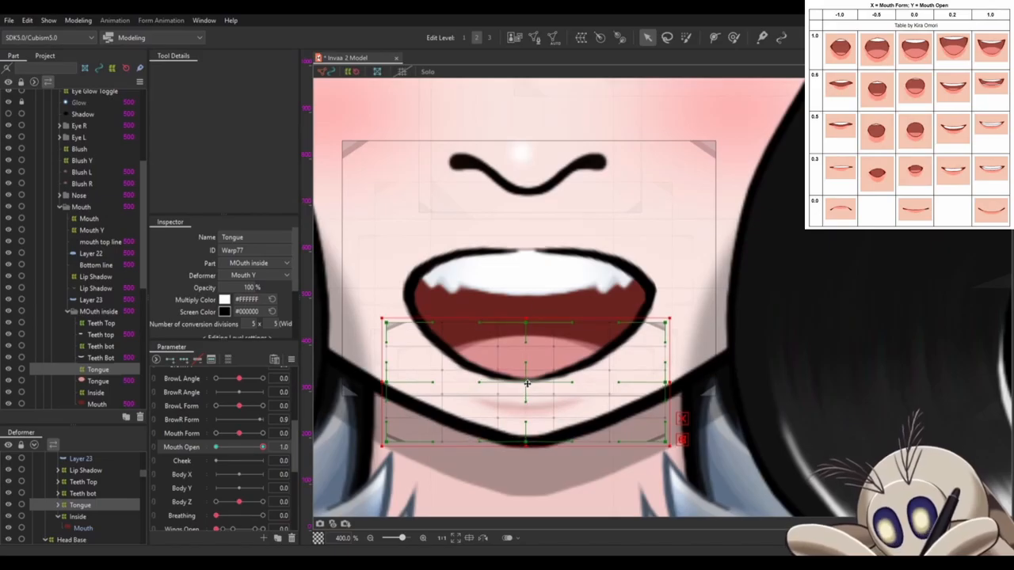
# - Shift mouth top line, Layer 22, Bottom line and Layer 23 down together slightly over the mouth interior
pyautogui.scroll(-3, 542, 263)
pyautogui.scroll(-3, 541, 263)
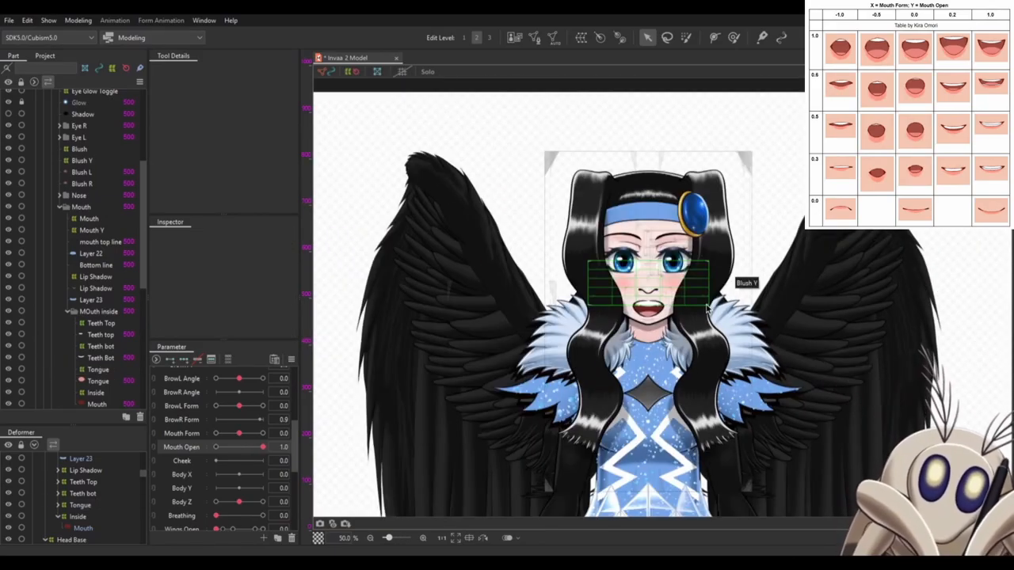
pyautogui.scroll(6, 658, 308)
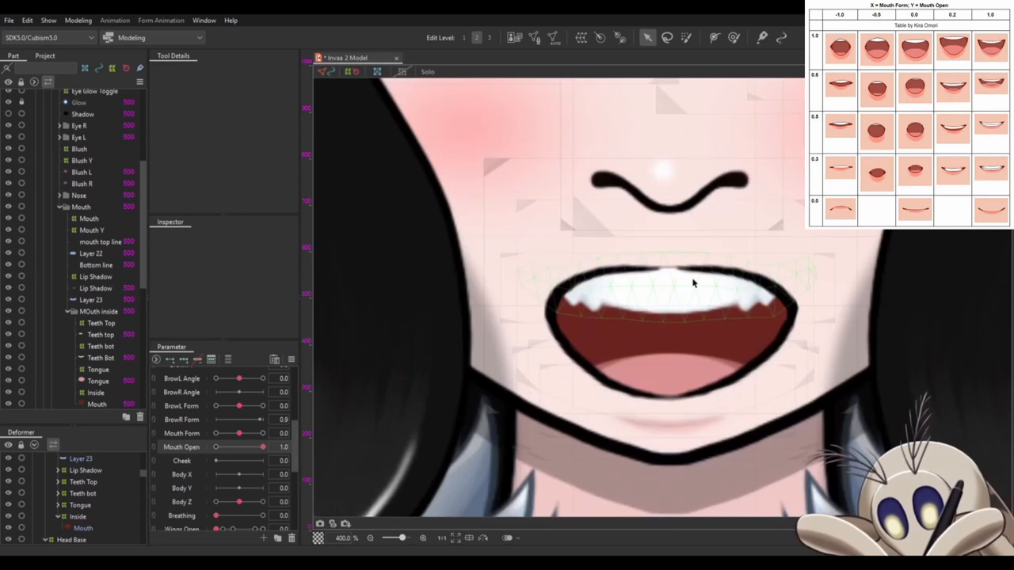
pyautogui.click(668, 306)
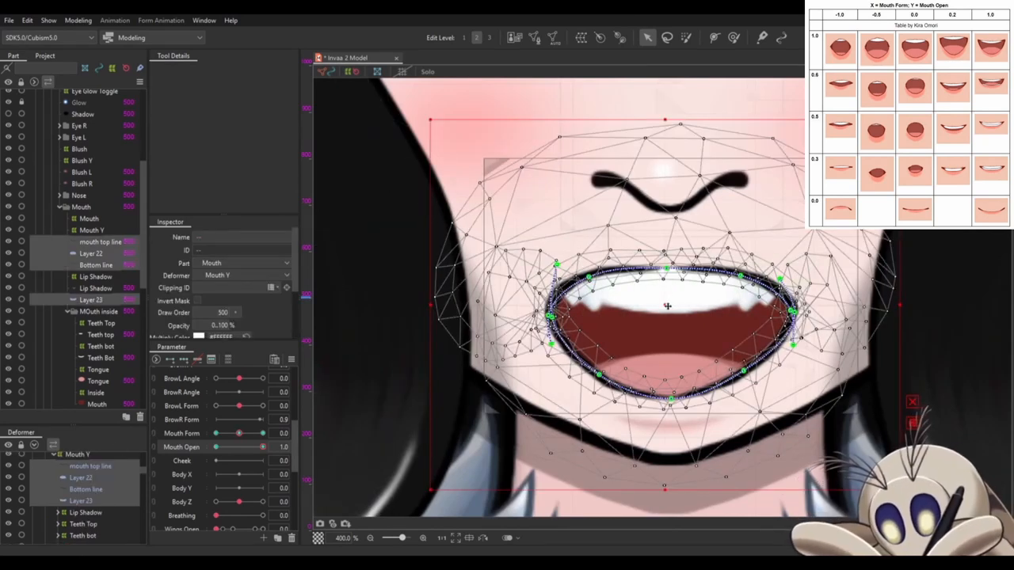
pyautogui.moveTo(668, 306); pyautogui.dragTo(670, 322)
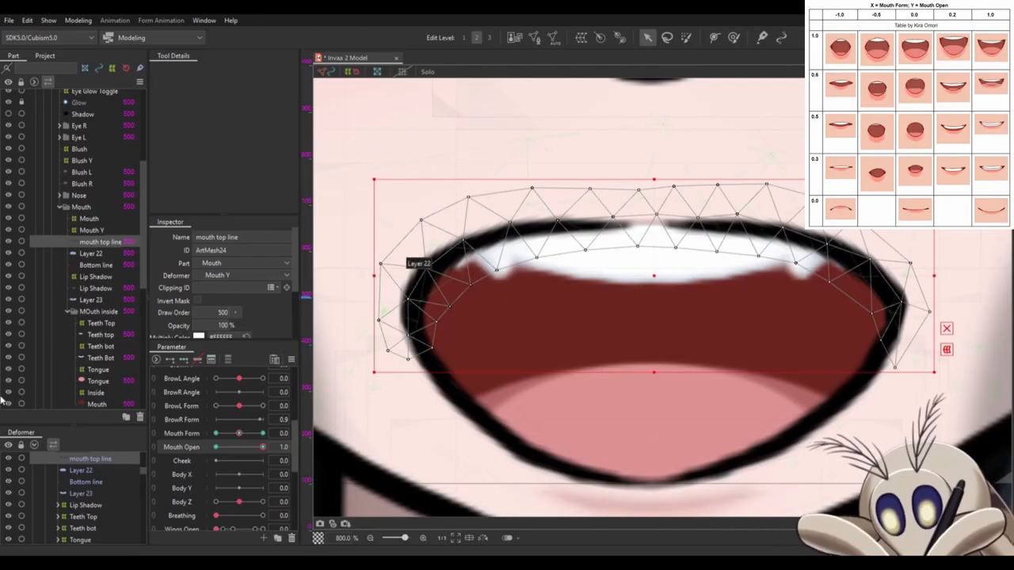
# - Raise the right corner point of Layer 22's deform path and pull its right end up and outward
pyautogui.click(87, 472)
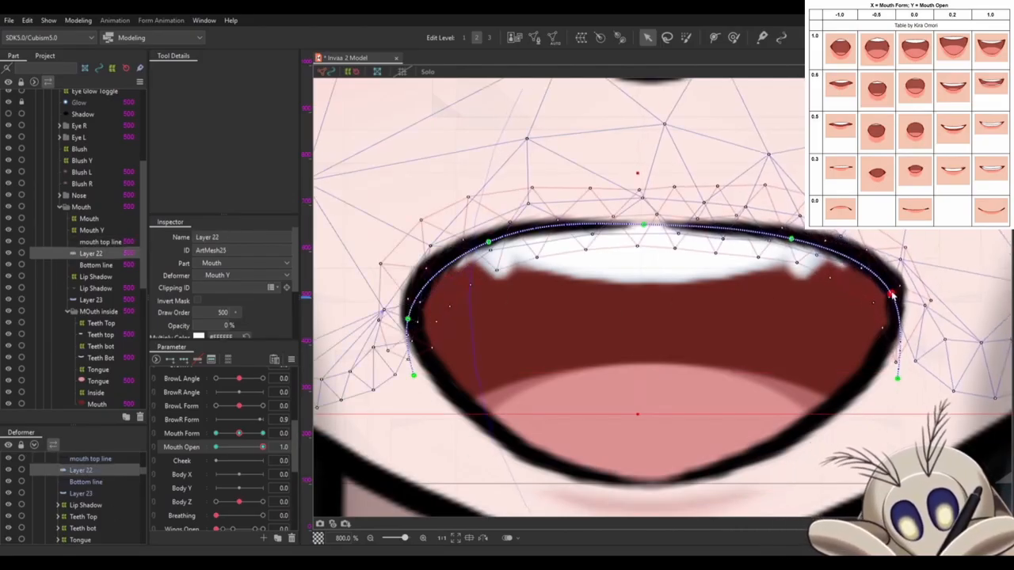
pyautogui.moveTo(886, 294); pyautogui.dragTo(892, 287)
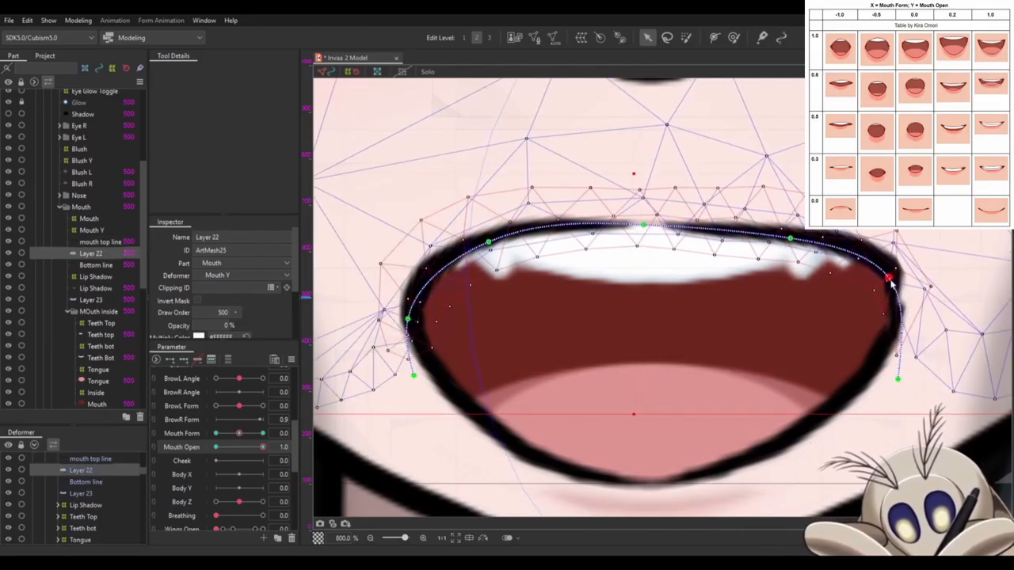
pyautogui.click(897, 380)
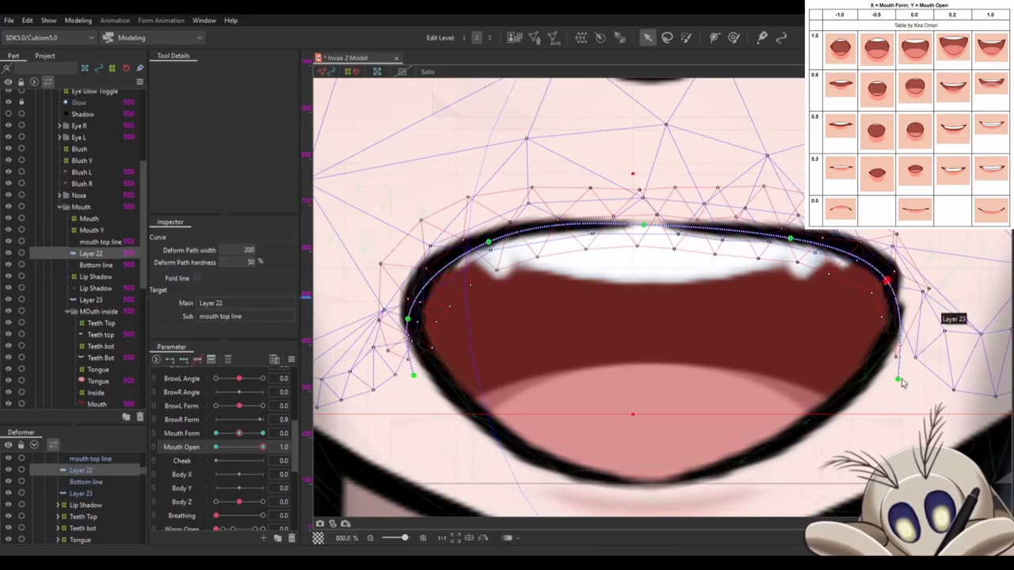
pyautogui.moveTo(899, 385); pyautogui.dragTo(931, 319)
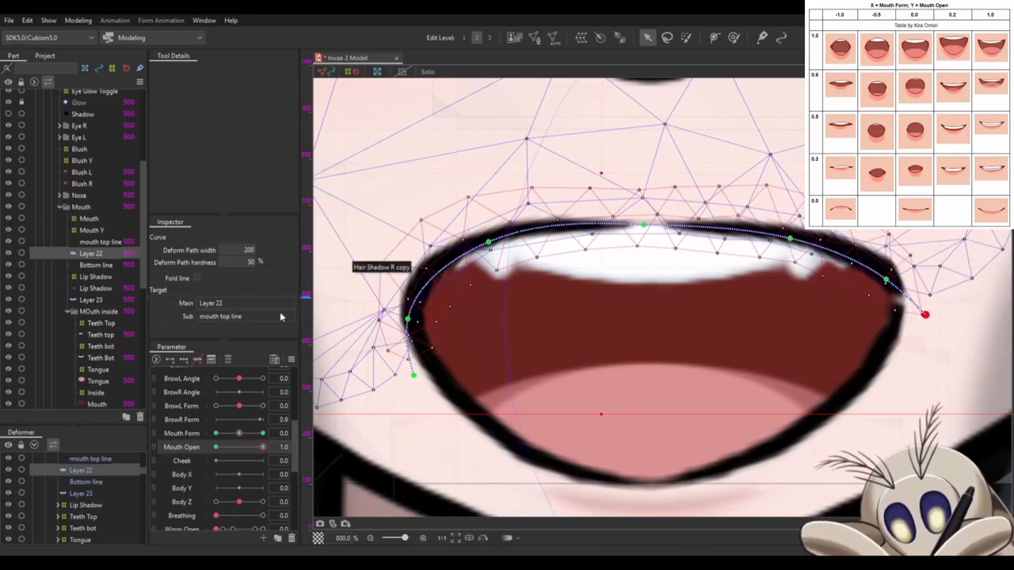
# - Raise Layer 22's left corner path point, pull the left end outward, and adjust the upper left point
pyautogui.moveTo(408, 323); pyautogui.dragTo(414, 292)
pyautogui.moveTo(414, 376); pyautogui.dragTo(385, 329)
pyautogui.moveTo(490, 240); pyautogui.dragTo(523, 236)
pyautogui.click(451, 231)
pyautogui.scroll(2, 450, 229)
pyautogui.moveTo(460, 333); pyautogui.dragTo(449, 318)
pyautogui.moveTo(425, 359); pyautogui.dragTo(412, 362)
pyautogui.scroll(-2, 412, 361)
# - Raise the right corner point of Layer 23's deform path to meet the upper lip, and deselect the mesh
pyautogui.click(824, 348)
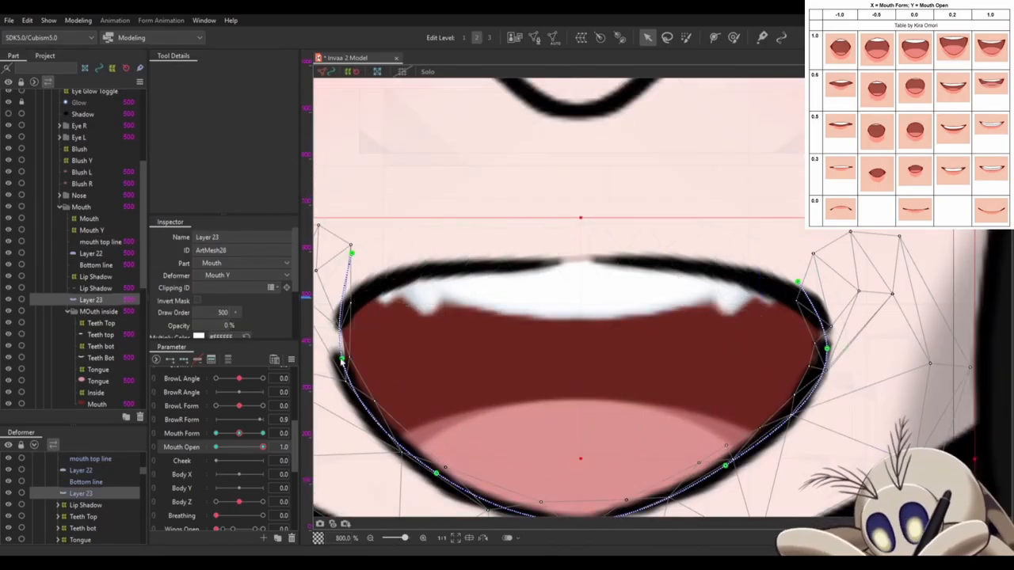
pyautogui.moveTo(830, 344); pyautogui.dragTo(830, 314)
pyautogui.scroll(2, 823, 324)
pyautogui.click(803, 374)
pyautogui.scroll(-4, 798, 348)
pyautogui.click(740, 177)
pyautogui.scroll(2, 729, 206)
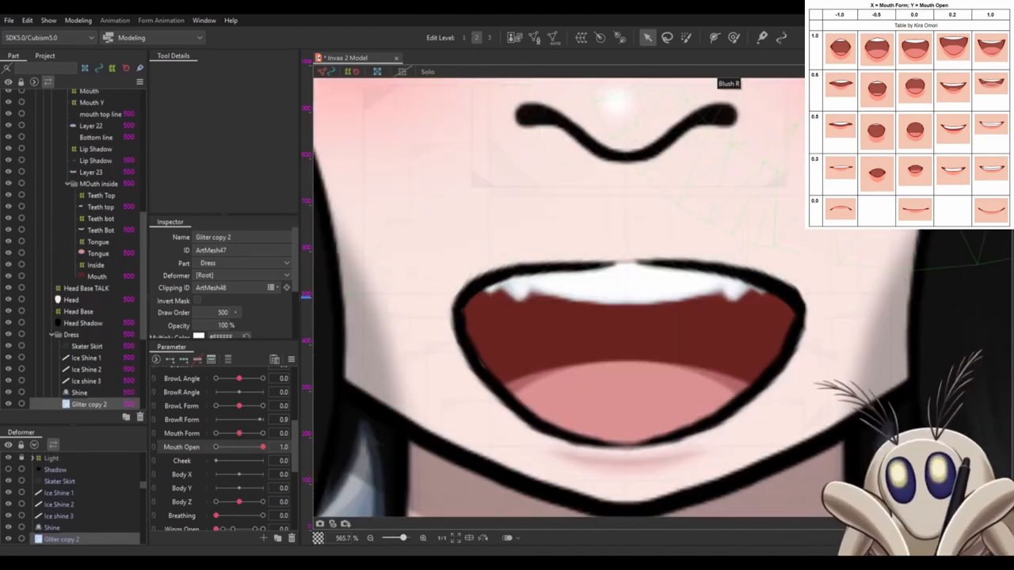
# - Tuck Layer 22's left corner and left end path points inward and lower its right end point slightly
pyautogui.click(443, 277)
pyautogui.moveTo(425, 296); pyautogui.dragTo(440, 297)
pyautogui.moveTo(394, 344); pyautogui.dragTo(414, 369)
pyautogui.moveTo(898, 340); pyautogui.dragTo(893, 365)
pyautogui.moveTo(439, 297); pyautogui.dragTo(452, 290)
pyautogui.moveTo(414, 369); pyautogui.dragTo(428, 356)
# - Pull both corner points of Layer 23's deform path inward and adjust its lower side and left end points
pyautogui.click(515, 453)
pyautogui.moveTo(427, 306); pyautogui.dragTo(455, 301)
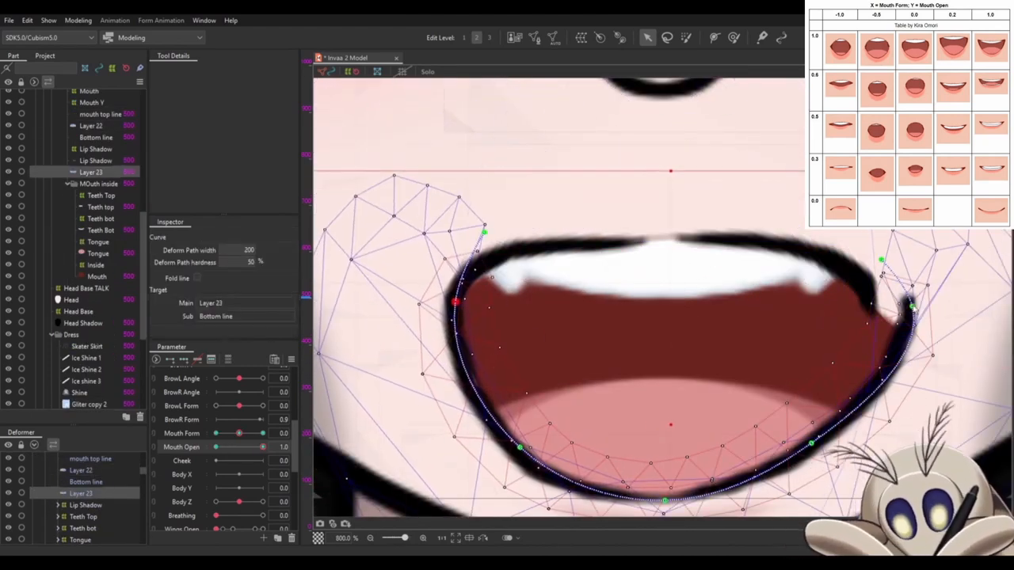
pyautogui.moveTo(910, 301); pyautogui.dragTo(871, 315)
pyautogui.moveTo(763, 458); pyautogui.dragTo(758, 412)
pyautogui.moveTo(515, 402); pyautogui.dragTo(520, 404)
pyautogui.moveTo(478, 186); pyautogui.dragTo(462, 181)
pyautogui.scroll(-3, 769, 376)
pyautogui.scroll(4, 745, 316)
# - Smooth Layer 22's deform path by lowering its upper left point, left end and both corner points slightly
pyautogui.click(514, 233)
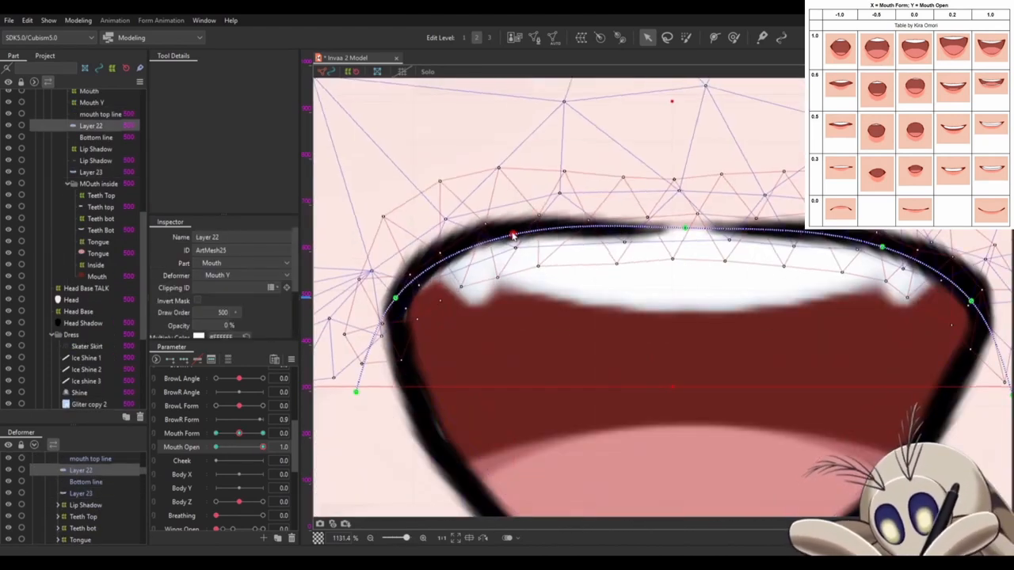
pyautogui.moveTo(513, 233); pyautogui.dragTo(523, 240)
pyautogui.moveTo(356, 391); pyautogui.dragTo(369, 403)
pyautogui.click(789, 327)
pyautogui.scroll(-1, 789, 327)
pyautogui.moveTo(789, 327); pyautogui.dragTo(690, 412)
pyautogui.click(820, 266)
pyautogui.moveTo(837, 271); pyautogui.dragTo(850, 295)
pyautogui.moveTo(425, 257); pyautogui.dragTo(434, 265)
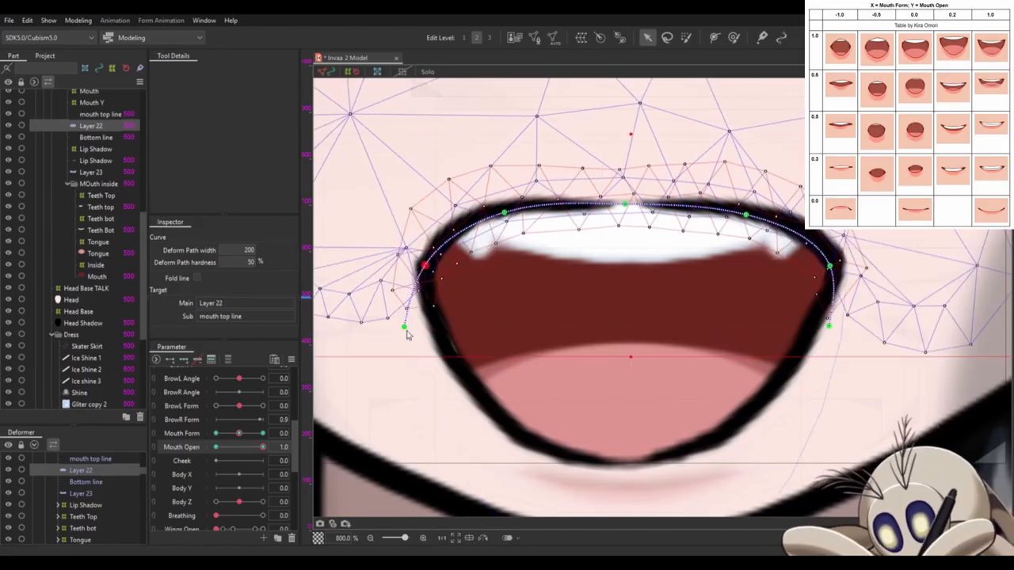
# - Fine-tune the Layer 23 and Layer 22 deform path points where the lips meet at the mouth's right corner
pyautogui.click(800, 355)
pyautogui.moveTo(841, 273); pyautogui.dragTo(836, 282)
pyautogui.click(824, 273)
pyautogui.moveTo(831, 337); pyautogui.dragTo(836, 286)
# - Adjust the lower left point of Layer 23's deform path to round out the lower lip curve
pyautogui.click(438, 305)
pyautogui.scroll(3, 438, 305)
pyautogui.scroll(-2, 437, 283)
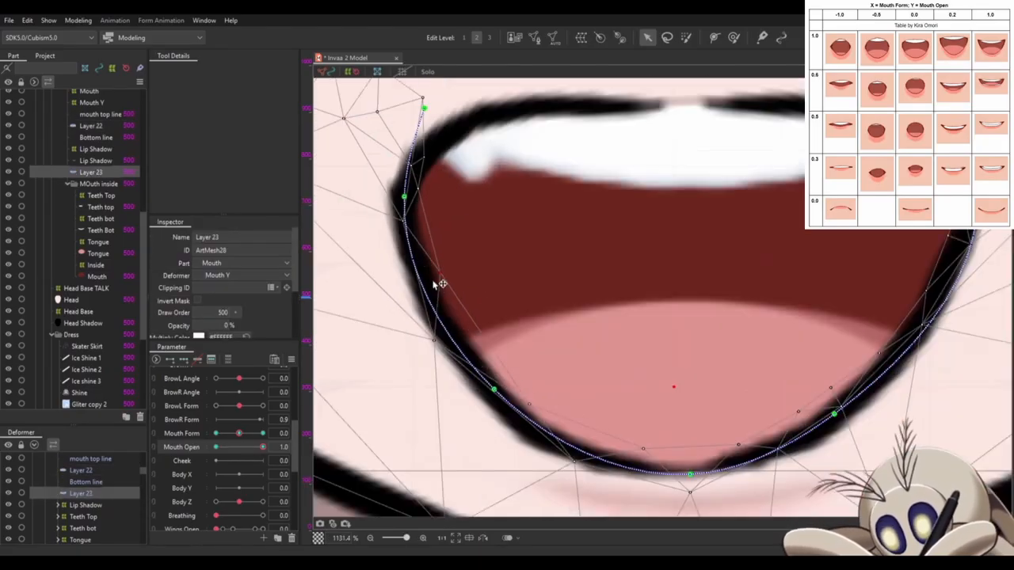
pyautogui.moveTo(493, 389); pyautogui.dragTo(536, 462)
# - Reshape the Bottom line mesh by moving points at its right corner and along the underside of the lip
pyautogui.click(947, 310)
pyautogui.scroll(2, 947, 311)
pyautogui.moveTo(947, 311); pyautogui.dragTo(889, 355)
pyautogui.moveTo(874, 415); pyautogui.dragTo(794, 342)
pyautogui.scroll(-3, 911, 428)
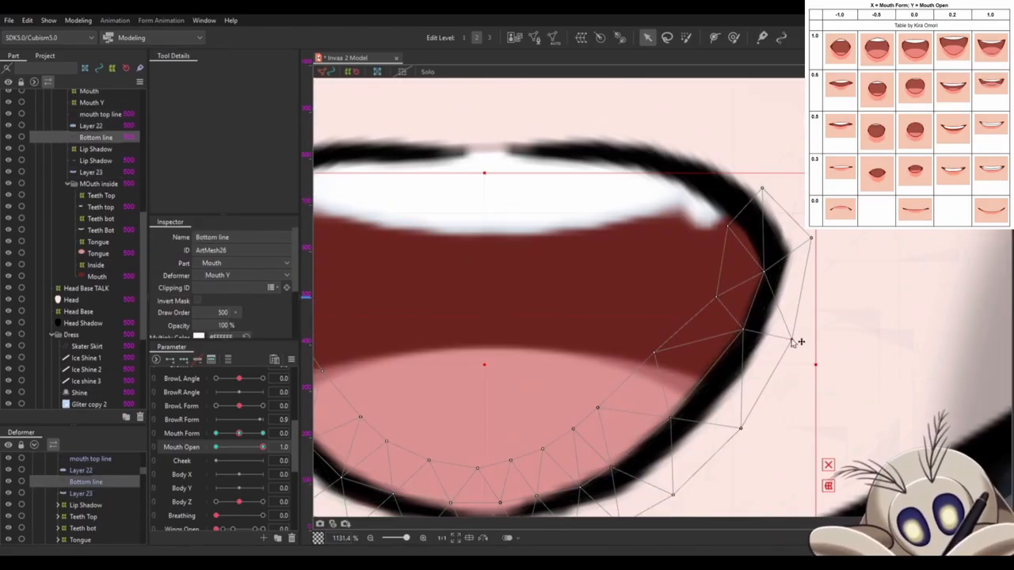
pyautogui.scroll(1, 794, 341)
pyautogui.moveTo(679, 421); pyautogui.dragTo(689, 412)
pyautogui.moveTo(498, 429); pyautogui.dragTo(502, 420)
pyautogui.moveTo(438, 416); pyautogui.dragTo(443, 406)
pyautogui.moveTo(375, 375); pyautogui.dragTo(380, 410)
# - Push the Bottom line's lower right mesh points up and outward to even out the lip's curve there
pyautogui.scroll(1, 879, 343)
pyautogui.moveTo(867, 344); pyautogui.dragTo(886, 309)
pyautogui.moveTo(740, 354); pyautogui.dragTo(774, 326)
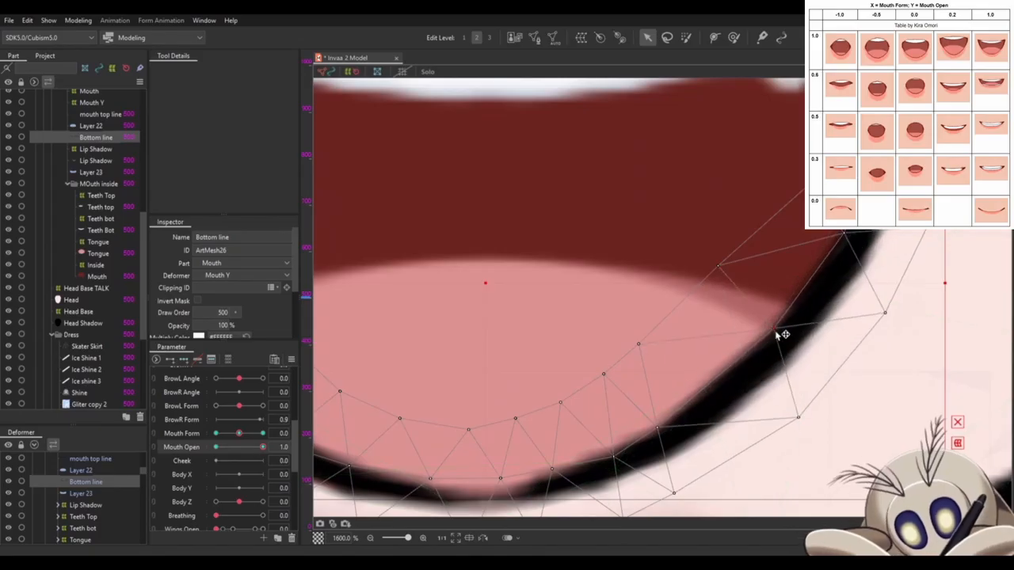
pyautogui.moveTo(655, 423); pyautogui.dragTo(667, 411)
pyautogui.moveTo(637, 340); pyautogui.dragTo(691, 318)
pyautogui.moveTo(879, 237); pyautogui.dragTo(748, 387)
# - Touch up the left corner point of Layer 23's deform path where it meets the upper lip, and deselect
pyautogui.scroll(1, 755, 369)
pyautogui.scroll(-9, 658, 338)
pyautogui.scroll(5, 618, 331)
pyautogui.click(626, 265)
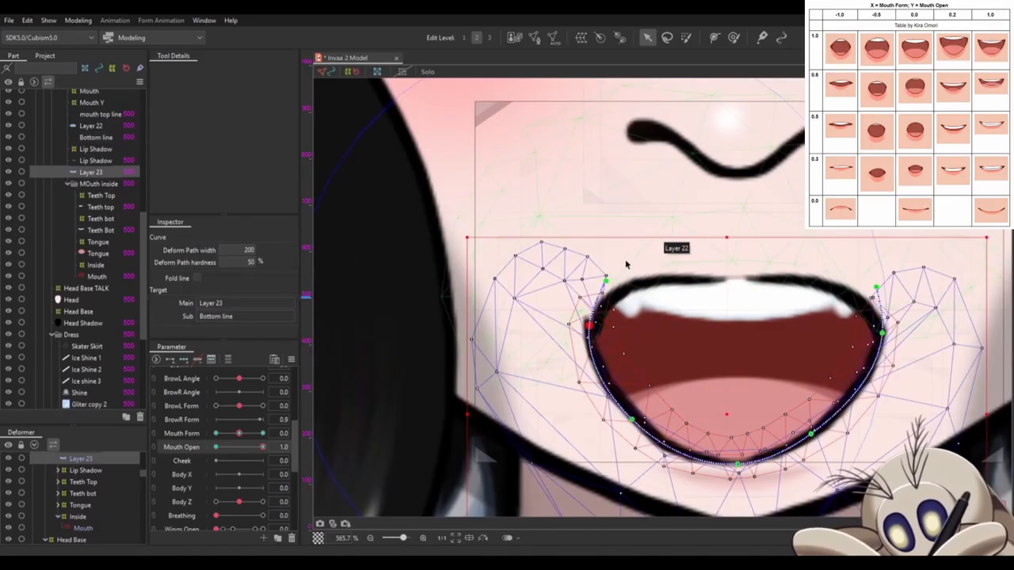
pyautogui.click(582, 337)
pyautogui.scroll(-6, 770, 215)
pyautogui.click(614, 156)
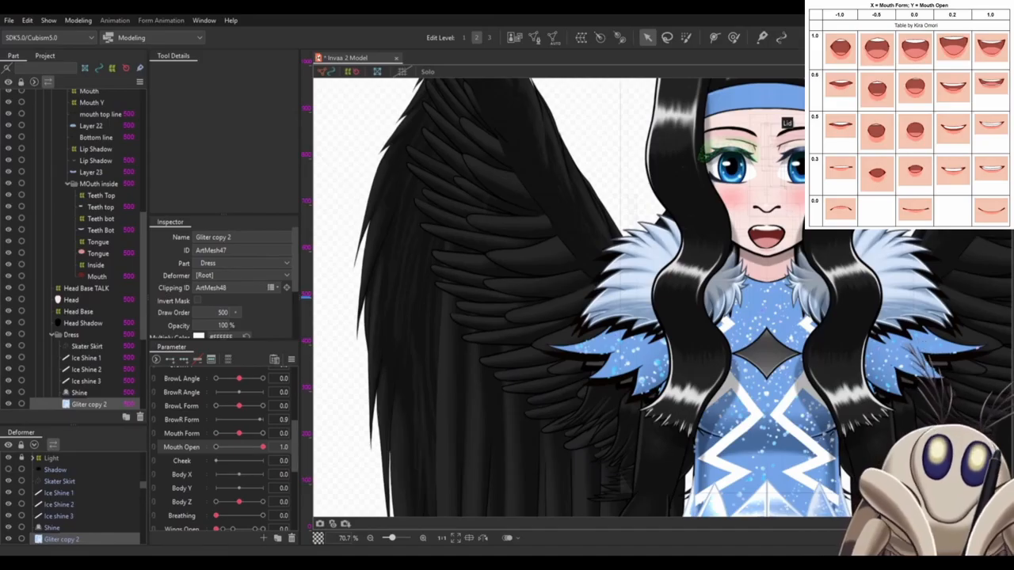
# - Set the Head Base TALK warp deformer's Bezier divisions to 8 x 8 and key it at Mouth Open 0.0 and 1.0
pyautogui.moveTo(262, 446); pyautogui.dragTo(235, 451)
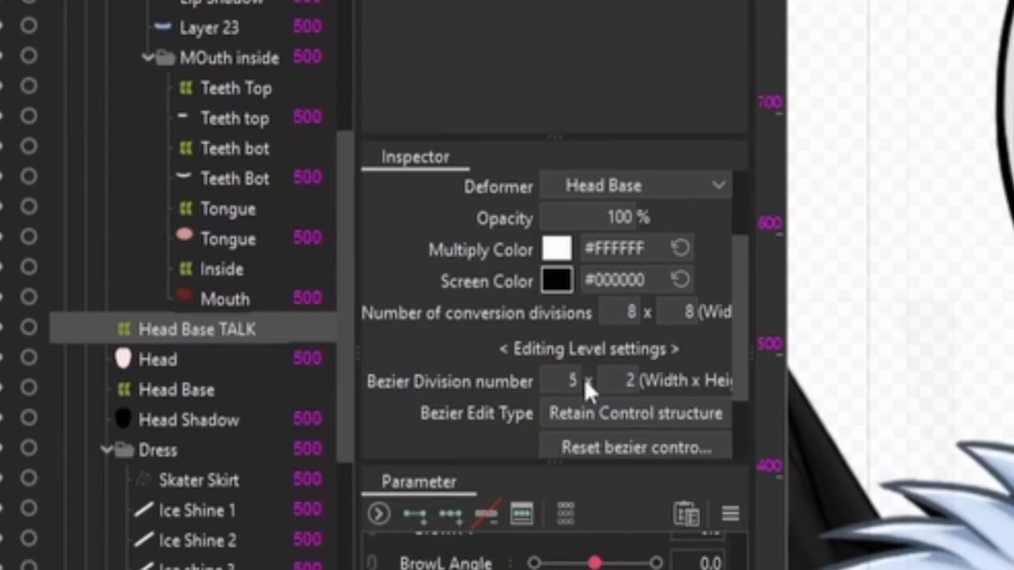
pyautogui.moveTo(585, 380); pyautogui.dragTo(603, 381)
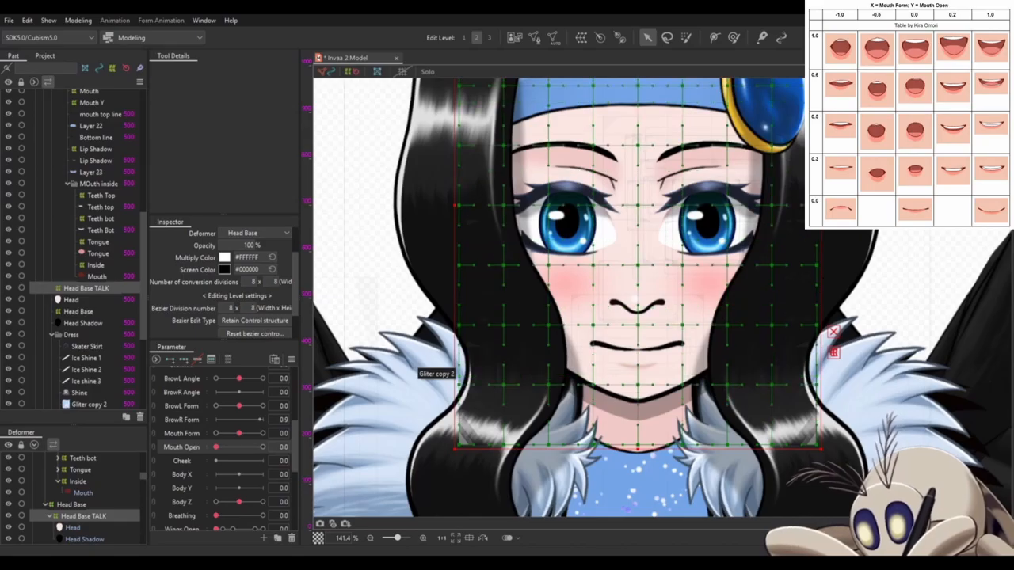
pyautogui.scroll(-2, 614, 260)
pyautogui.scroll(3, 626, 309)
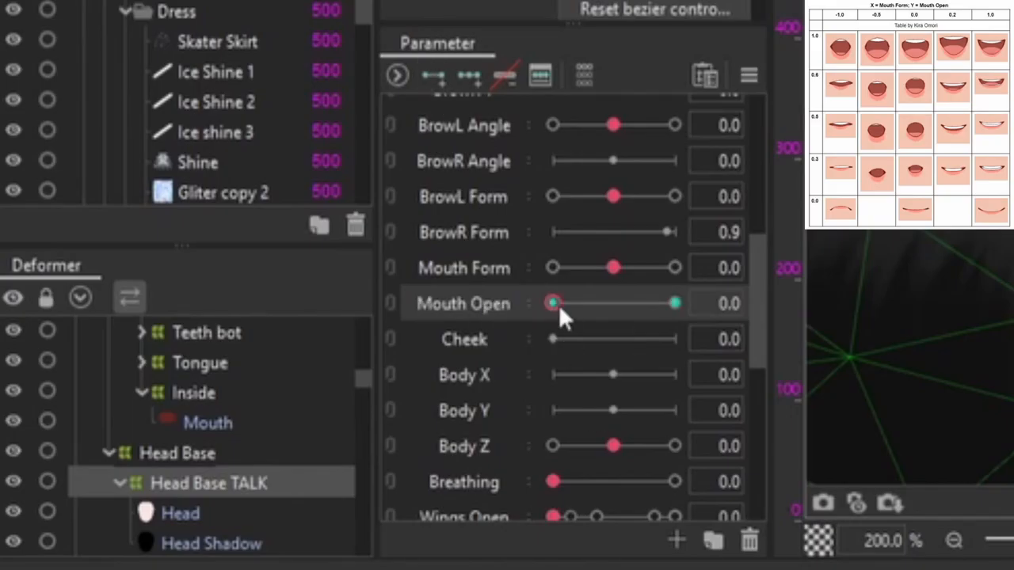
# - At Mouth Open 1.0, lower the bottom rows of Head Base TALK control points so the chin drops, and check the movement
pyautogui.moveTo(558, 302); pyautogui.dragTo(887, 332)
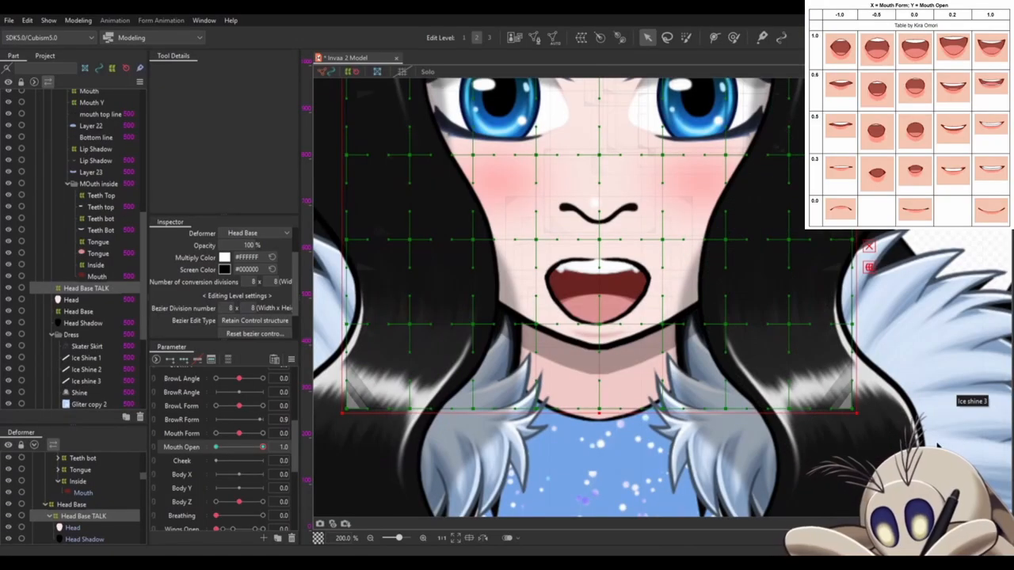
pyautogui.moveTo(927, 450); pyautogui.dragTo(301, 232)
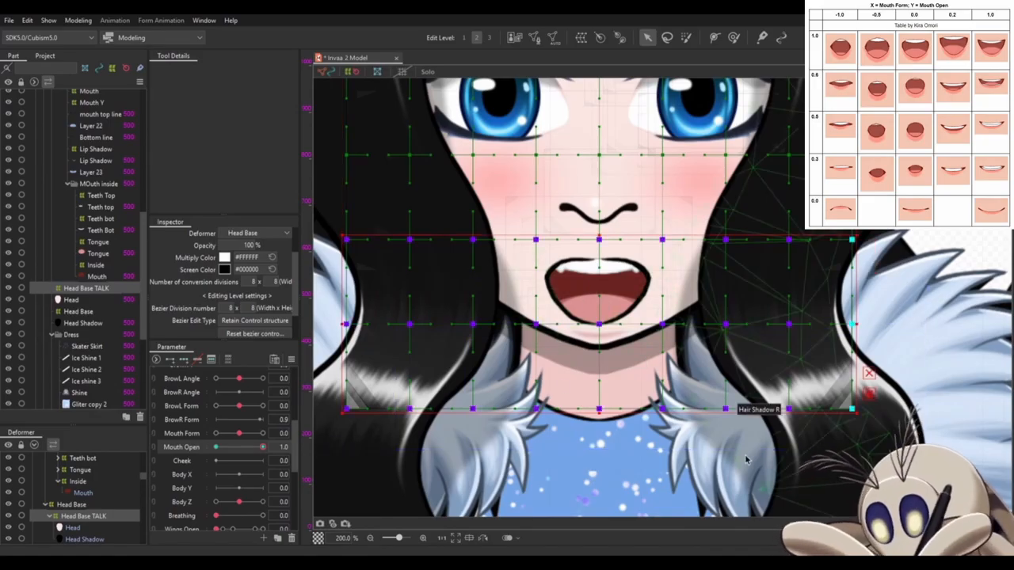
pyautogui.moveTo(599, 410); pyautogui.dragTo(608, 433)
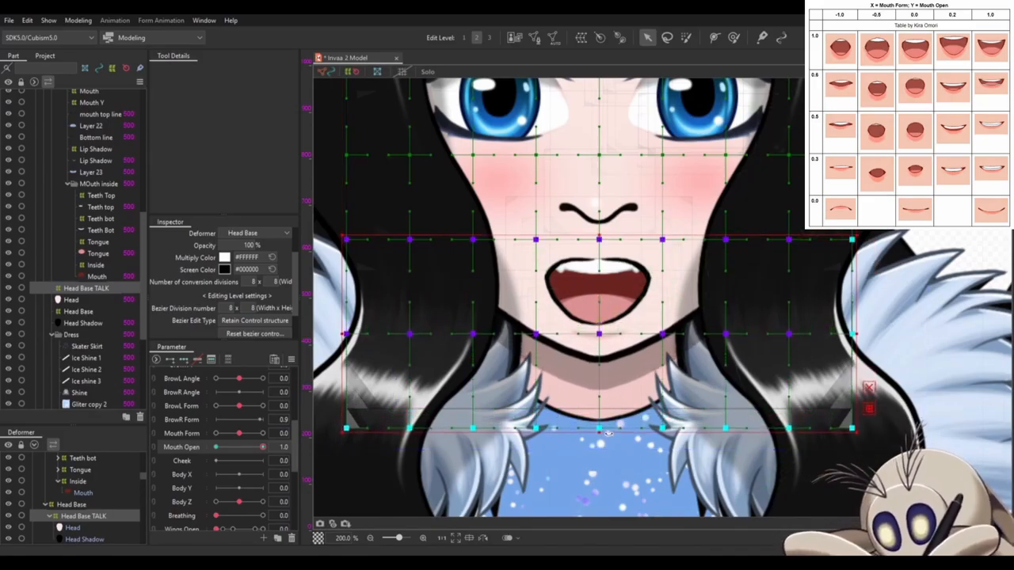
pyautogui.moveTo(262, 447)
pyautogui.mouseDown()
pyautogui.moveTo(215, 447)
pyautogui.moveTo(297, 462)
pyautogui.moveTo(215, 447)
pyautogui.moveTo(264, 447)
pyautogui.mouseUp()
pyautogui.scroll(2, 79, 484)
pyautogui.click(80, 478)
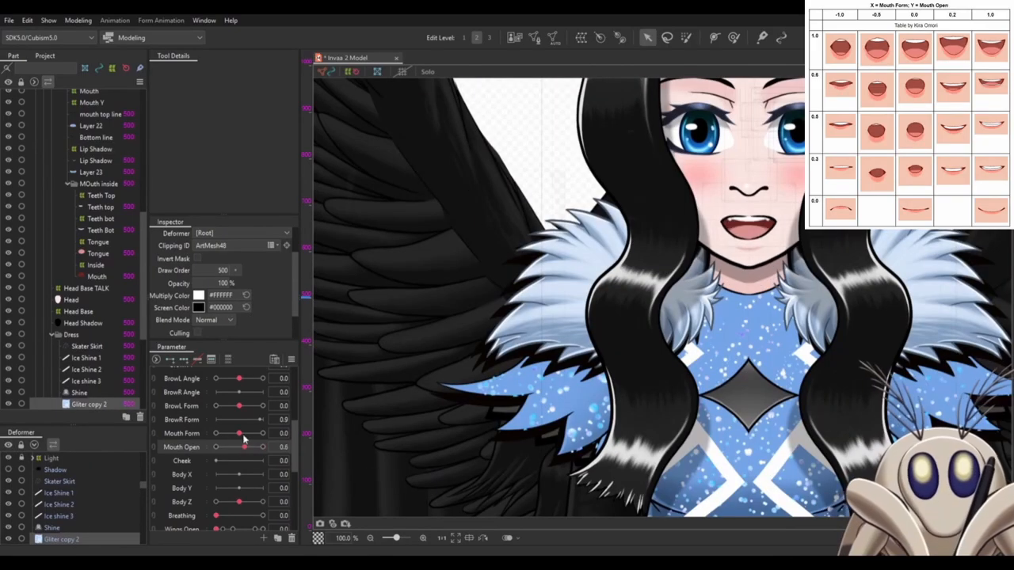
pyautogui.moveTo(244, 438); pyautogui.dragTo(359, 450)
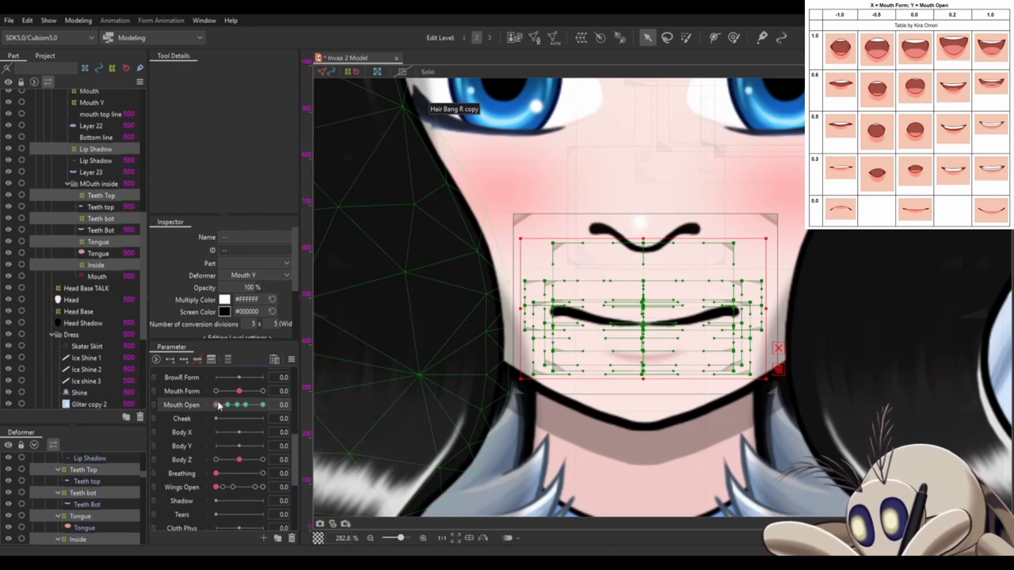
# - Select all the mouth objects keyed on Mouth Open and give them three keys on Mouth Form
pyautogui.moveTo(220, 406); pyautogui.dragTo(275, 404)
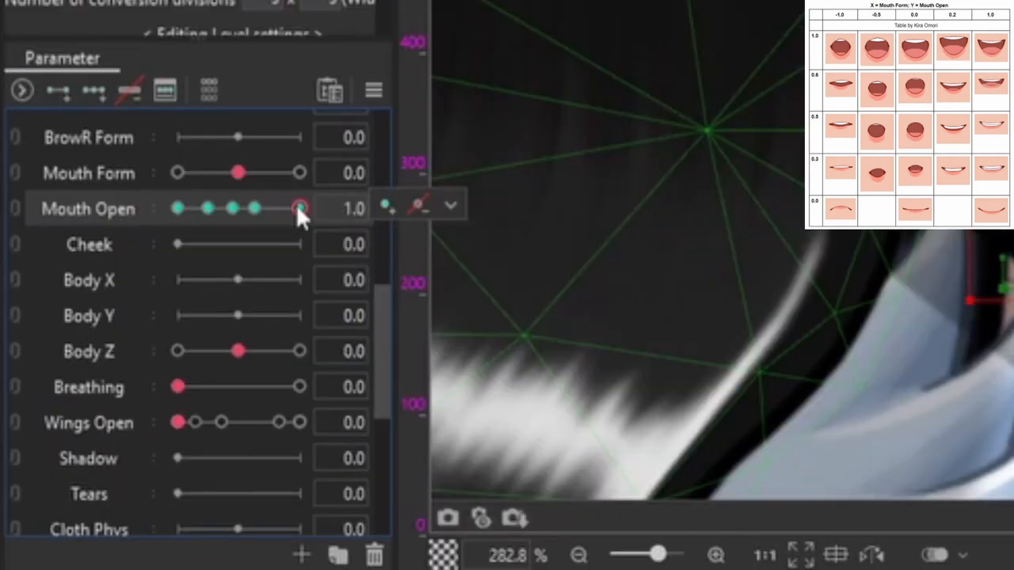
pyautogui.click(450, 206)
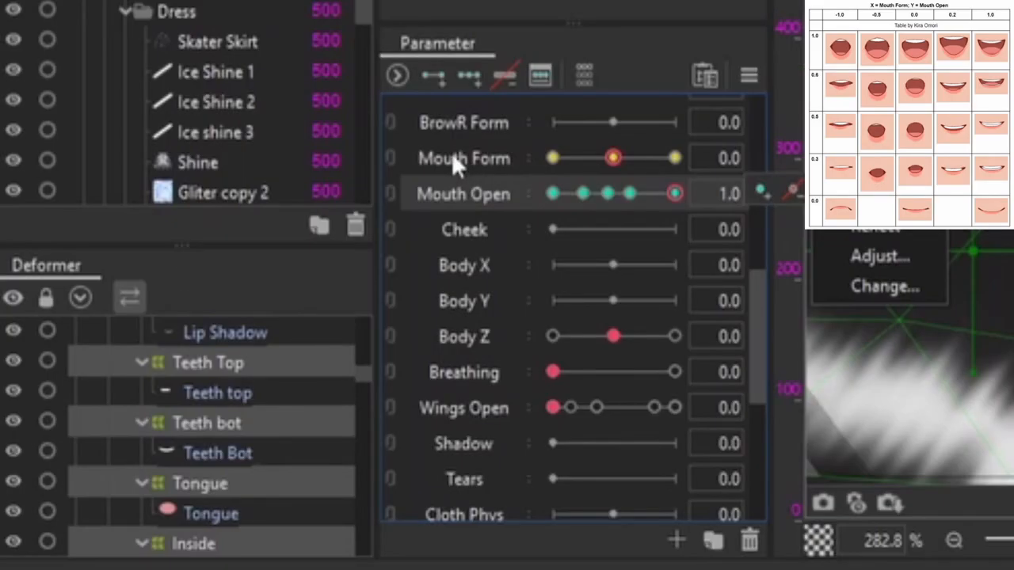
pyautogui.click(454, 158)
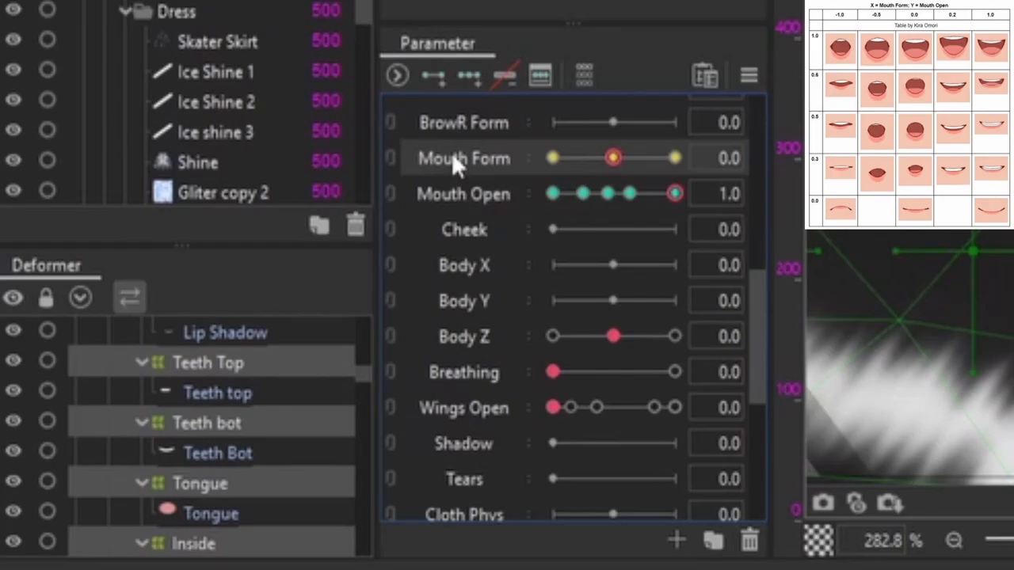
pyautogui.click(469, 77)
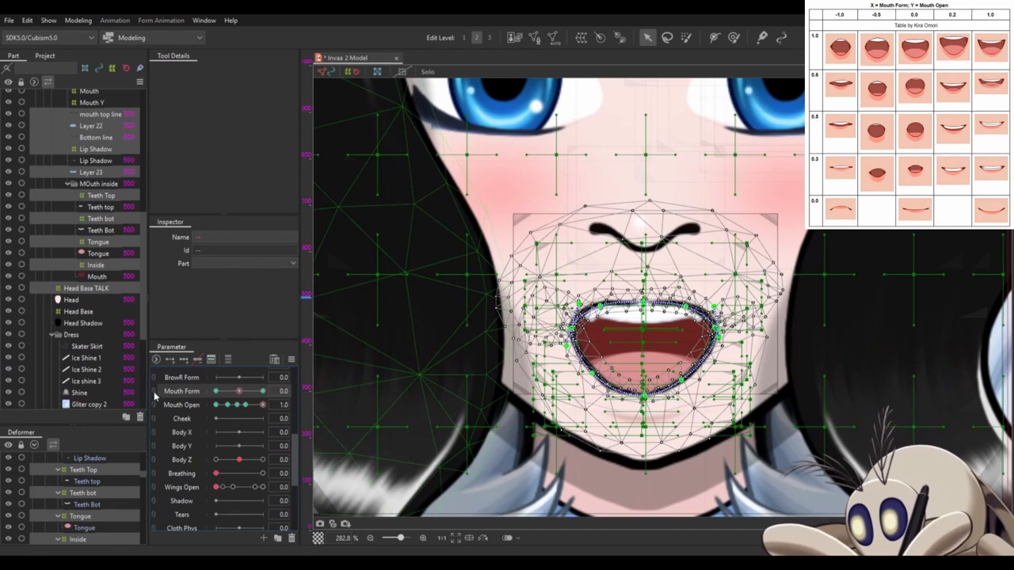
# - Preview the combined key grid of Mouth Form and Mouth Open, and examine the mouth at Mouth Form 1.0 and -1.0
pyautogui.click(154, 397)
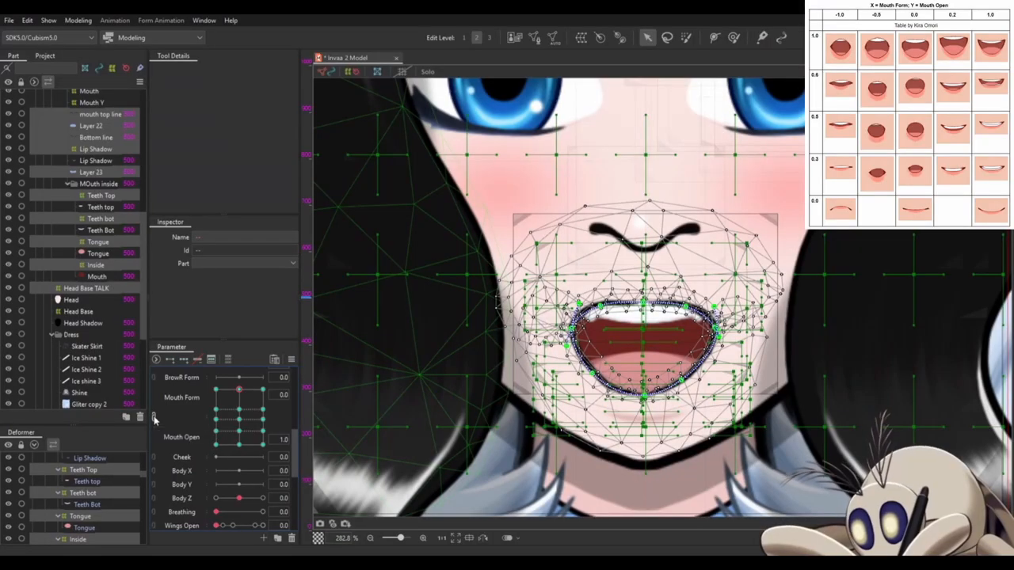
pyautogui.click(391, 223)
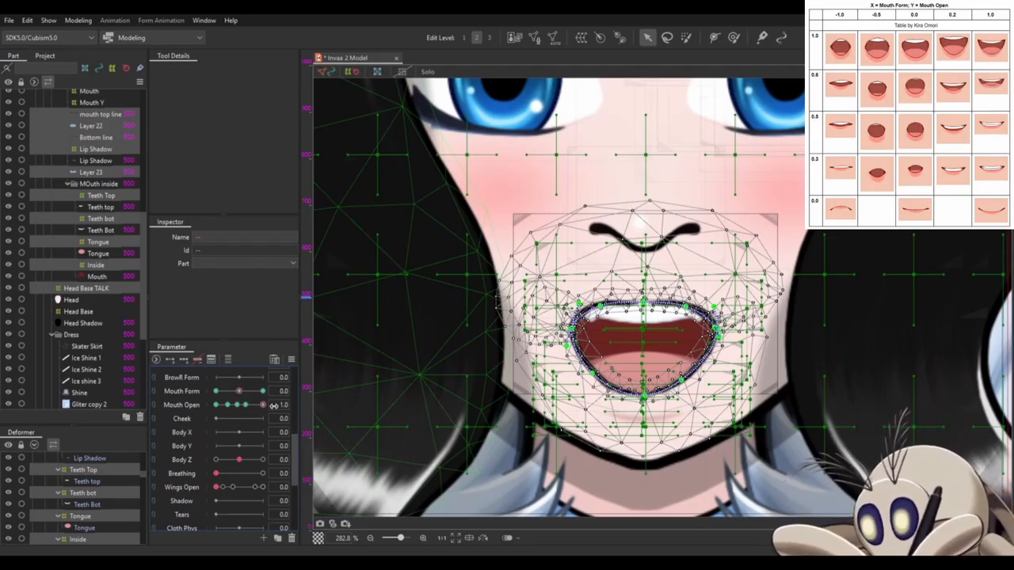
pyautogui.moveTo(263, 405)
pyautogui.mouseDown()
pyautogui.moveTo(207, 412)
pyautogui.moveTo(267, 414)
pyautogui.moveTo(261, 389)
pyautogui.moveTo(272, 393)
pyautogui.mouseUp()
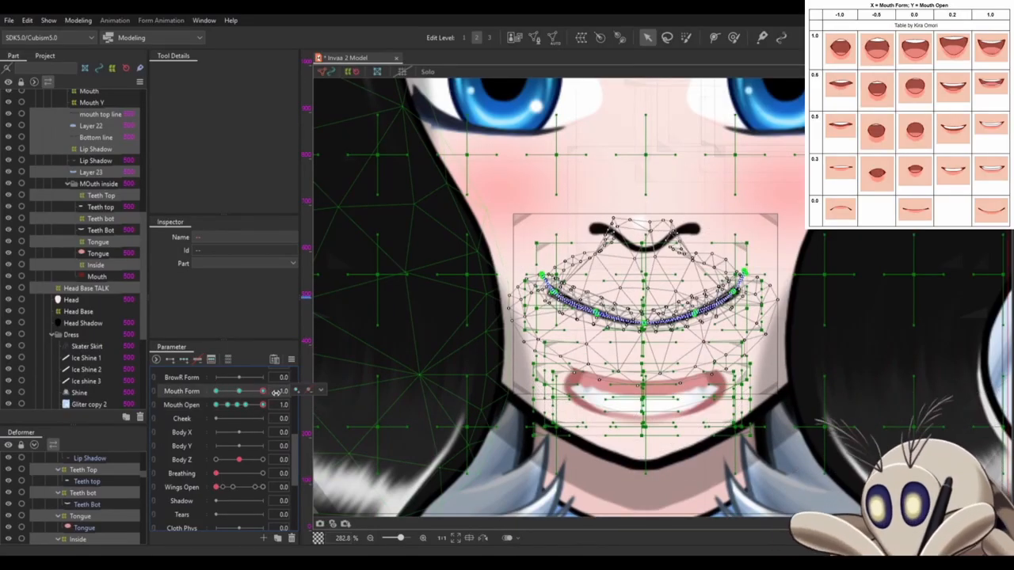
pyautogui.moveTo(264, 393); pyautogui.dragTo(212, 392)
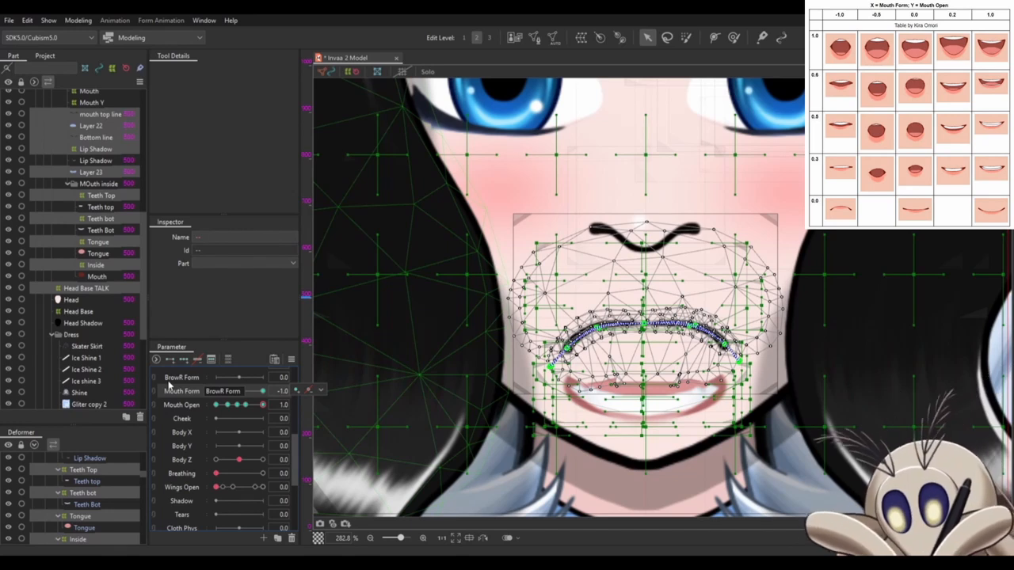
# - Add keys to the selected mouth objects at Mouth Form -0.5 and 0.2
pyautogui.click(264, 391)
pyautogui.click(218, 392)
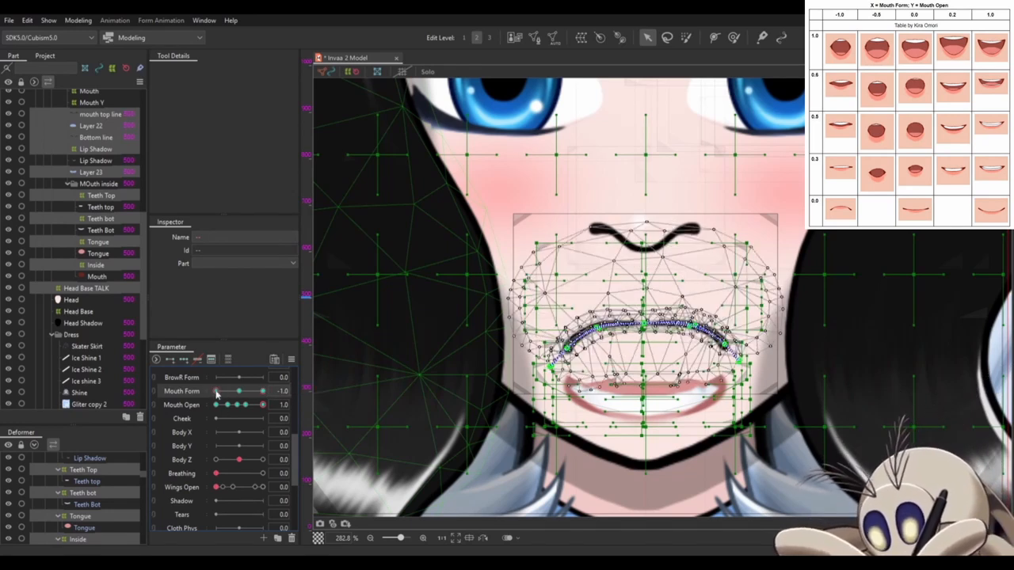
pyautogui.click(217, 406)
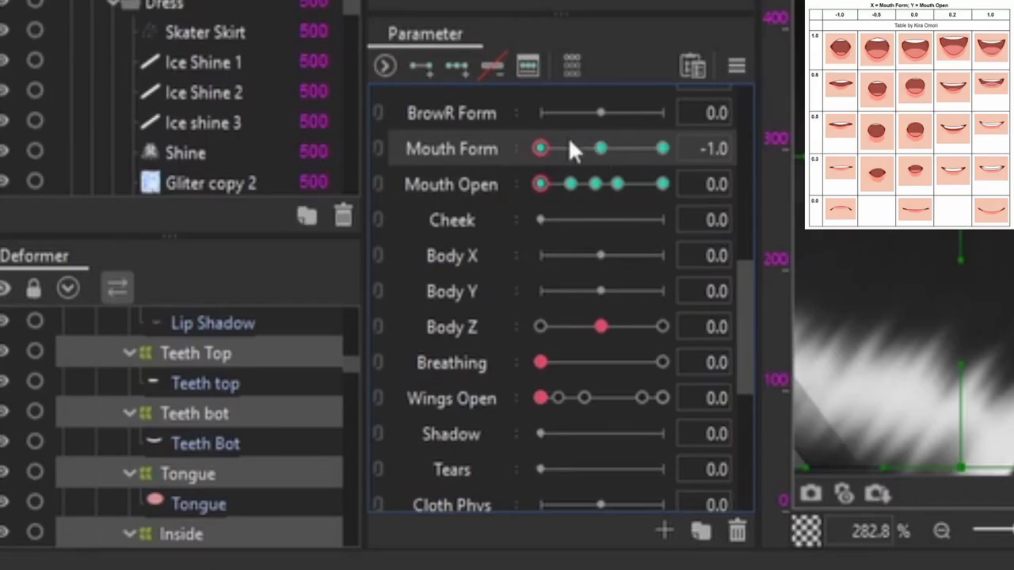
pyautogui.click(225, 391)
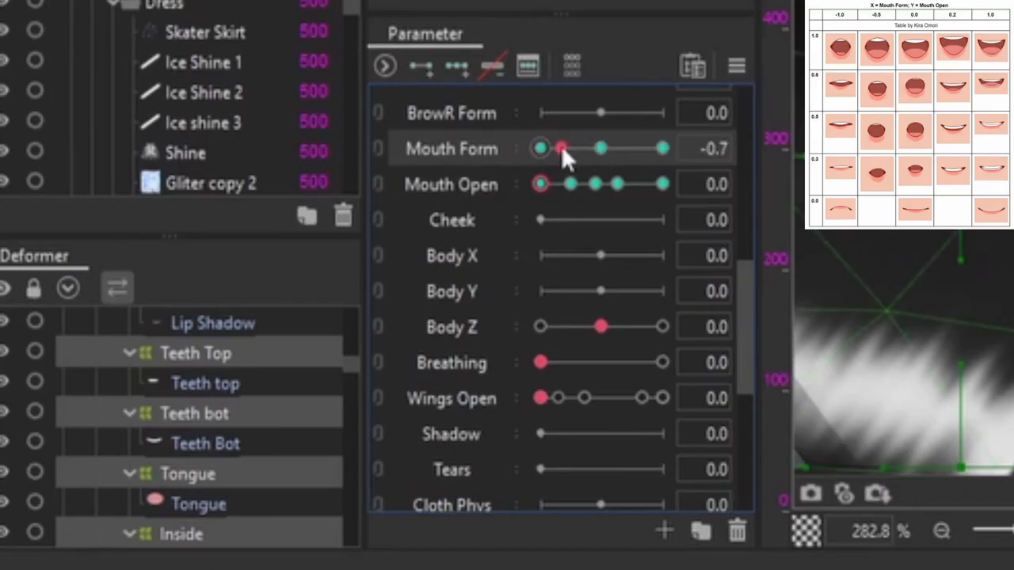
pyautogui.moveTo(562, 151); pyautogui.dragTo(628, 147)
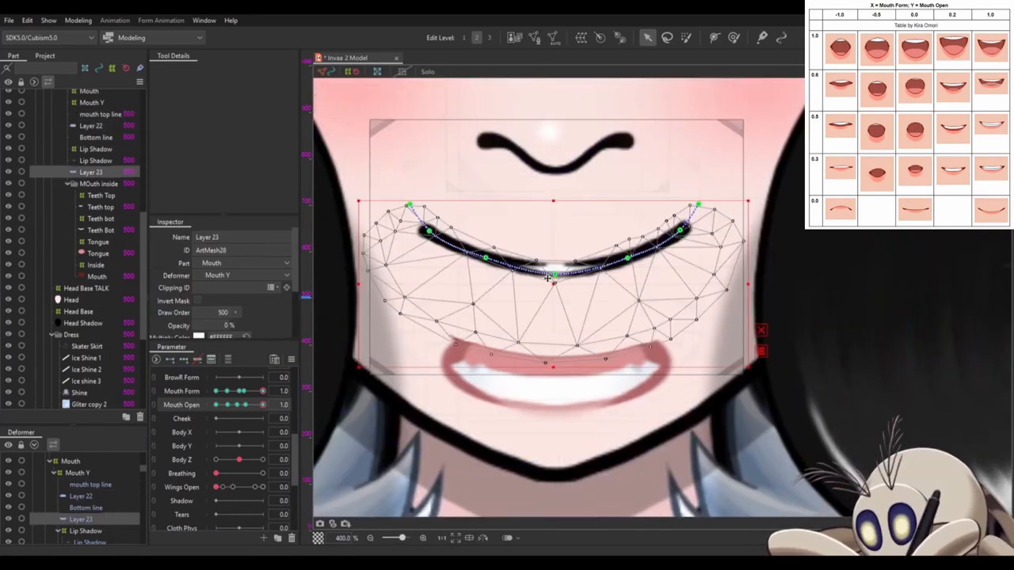
# - At Mouth Form 1.0 and Mouth Open 1.0, shape Layer 23's deform path into a wide open smile beneath the upper lip
pyautogui.click(424, 333)
pyautogui.click(86, 519)
pyautogui.scroll(3, 701, 374)
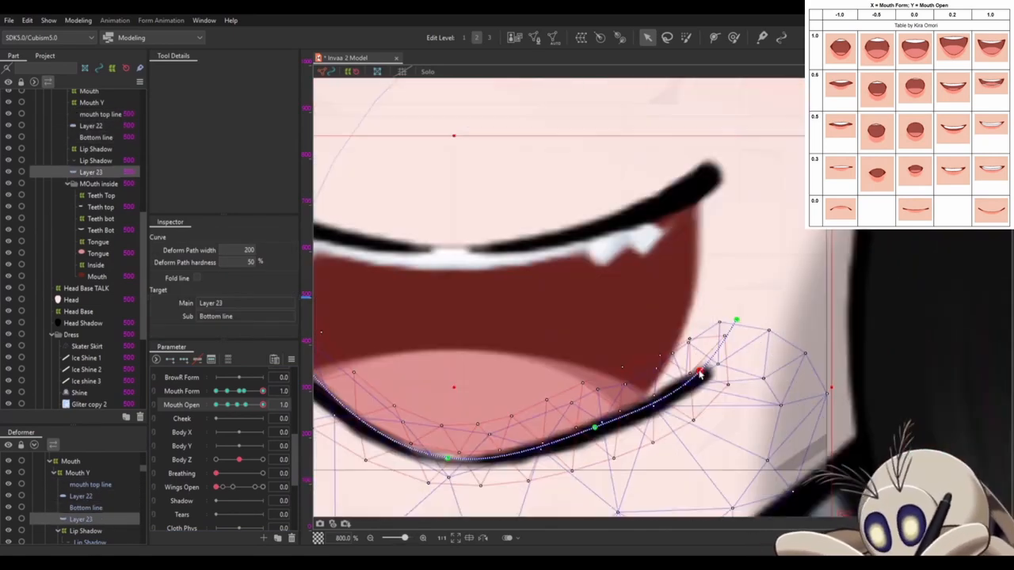
pyautogui.scroll(-3, 686, 279)
pyautogui.scroll(2, 587, 313)
pyautogui.click(263, 405)
pyautogui.scroll(2, 706, 356)
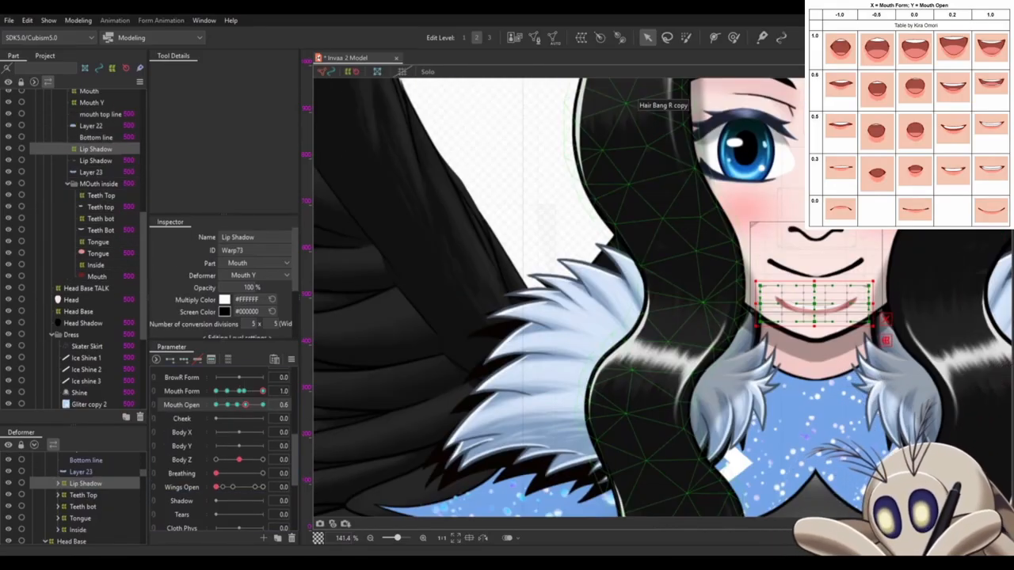
# - Examine the Lip Shadow deformer and the mouth across the Mouth Form keys
pyautogui.scroll(5, 824, 231)
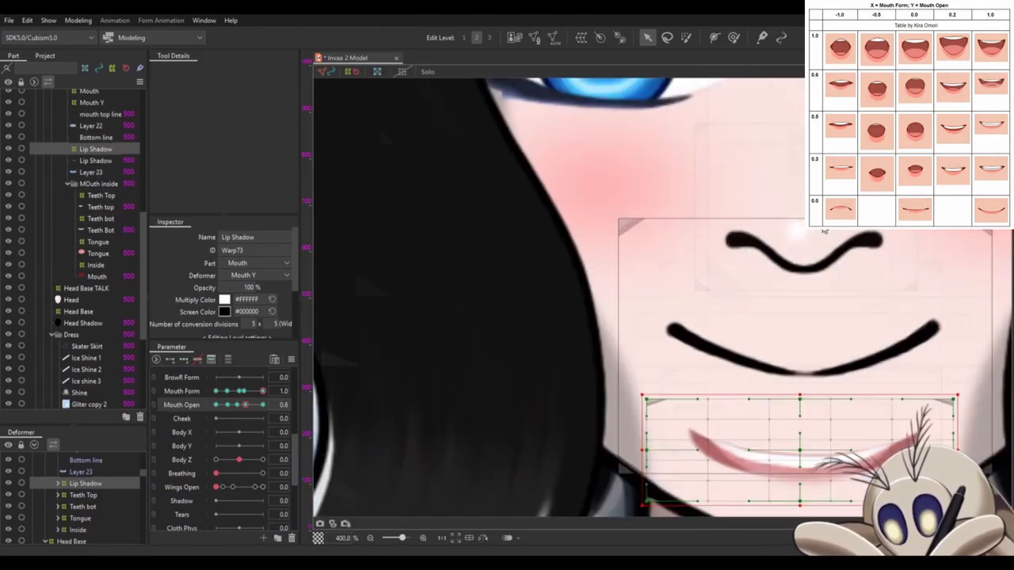
pyautogui.moveTo(823, 230); pyautogui.dragTo(710, 159)
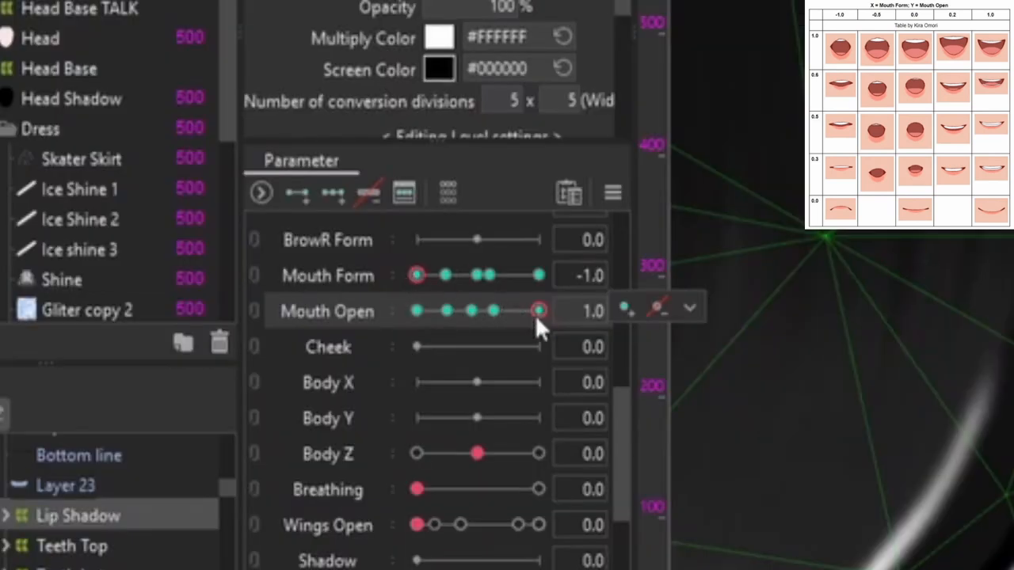
pyautogui.click(539, 276)
pyautogui.click(495, 275)
pyautogui.click(481, 274)
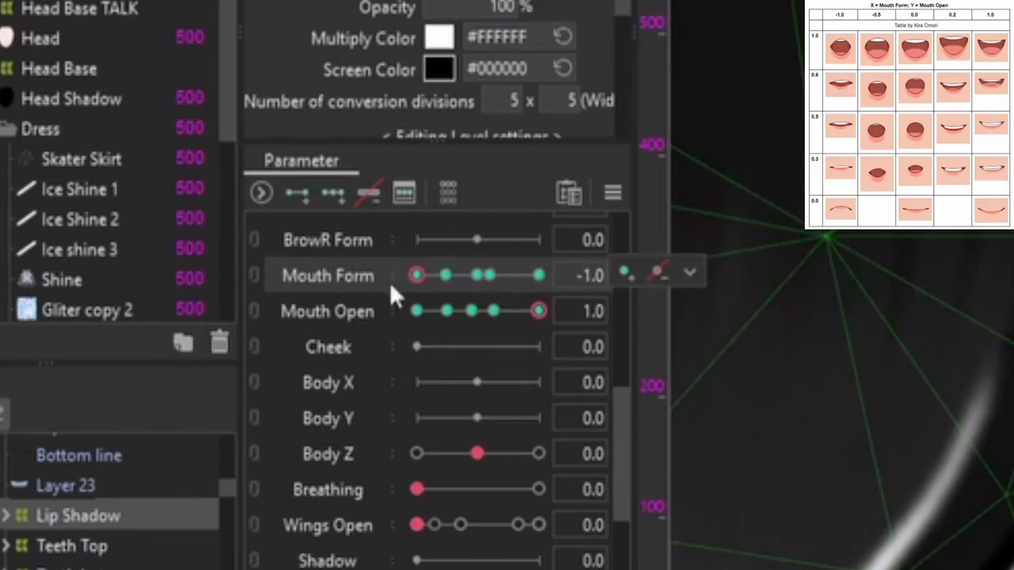
# - Delete the selected mouth objects' Mouth Open keys at 0.3, 0.5 and 0.6, keeping only 0.0 and 1.0
pyautogui.click(493, 310)
pyautogui.click(445, 310)
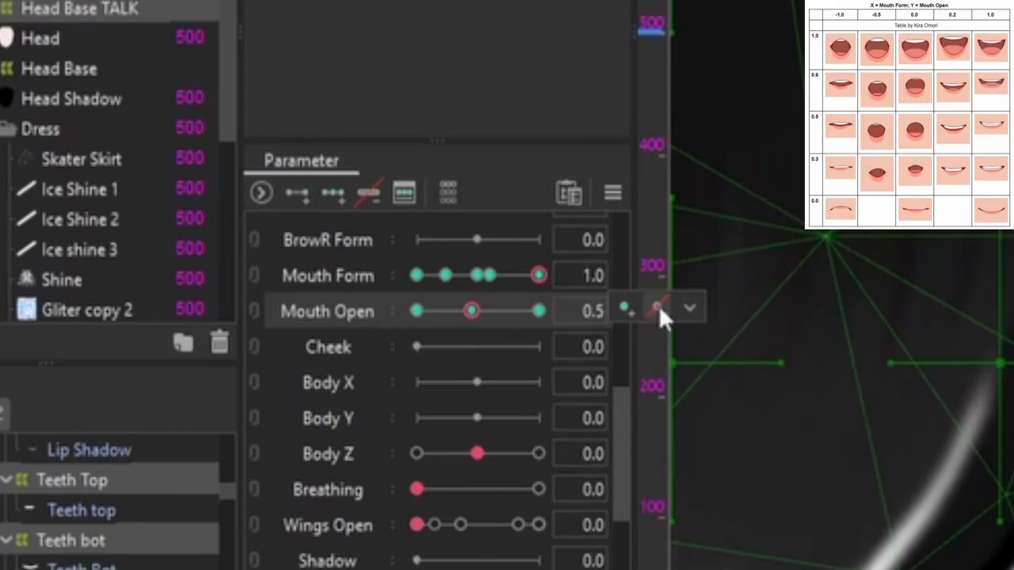
pyautogui.click(660, 311)
pyautogui.click(417, 311)
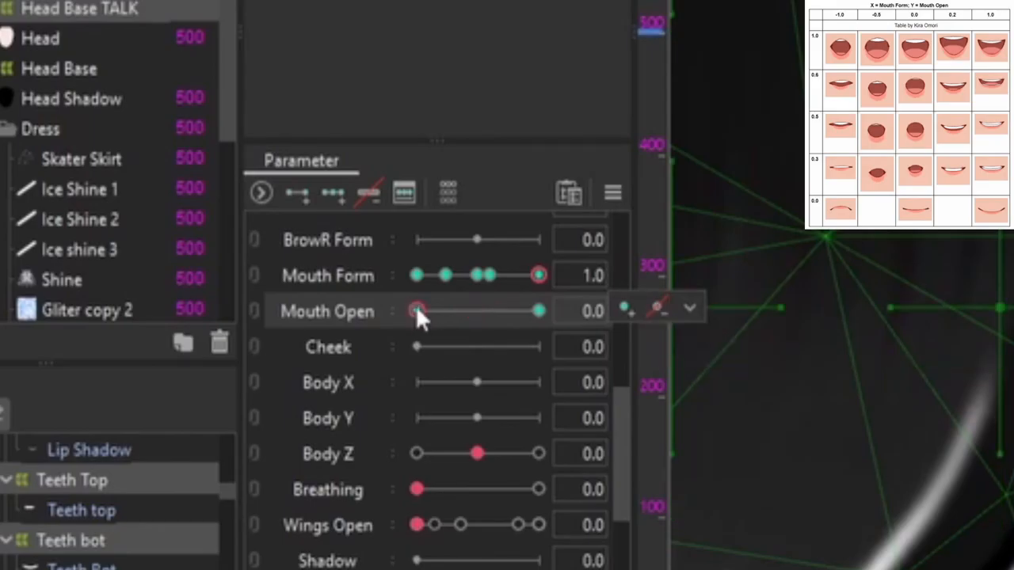
pyautogui.click(541, 311)
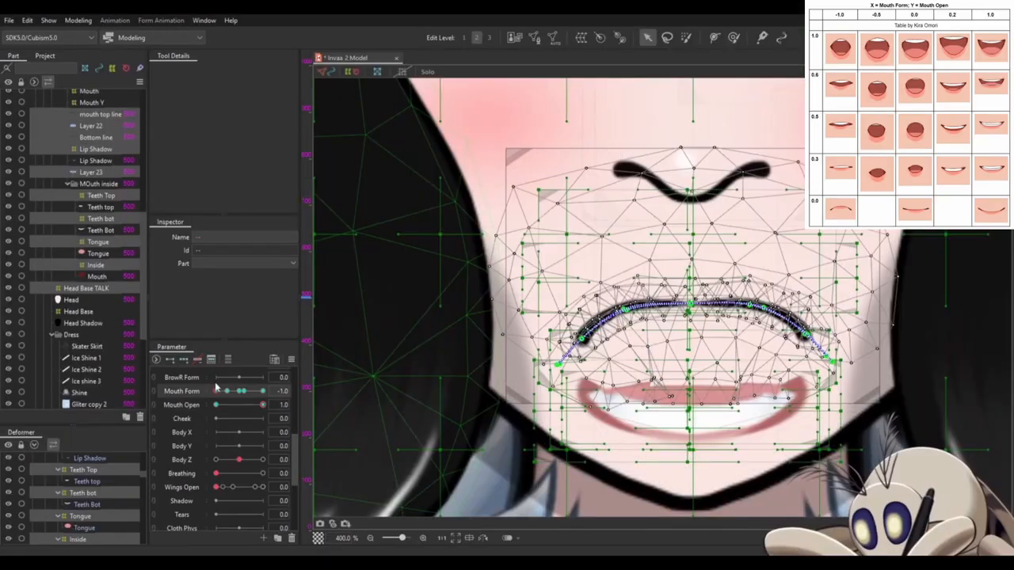
# - At Mouth Form 0.2 and Mouth Open 1.0, tidy the mouth's corners on the mouth top line and Layer 23's right-hand mesh points
pyautogui.moveTo(214, 388)
pyautogui.mouseDown()
pyautogui.moveTo(274, 391)
pyautogui.moveTo(214, 392)
pyautogui.mouseUp()
pyautogui.click(243, 391)
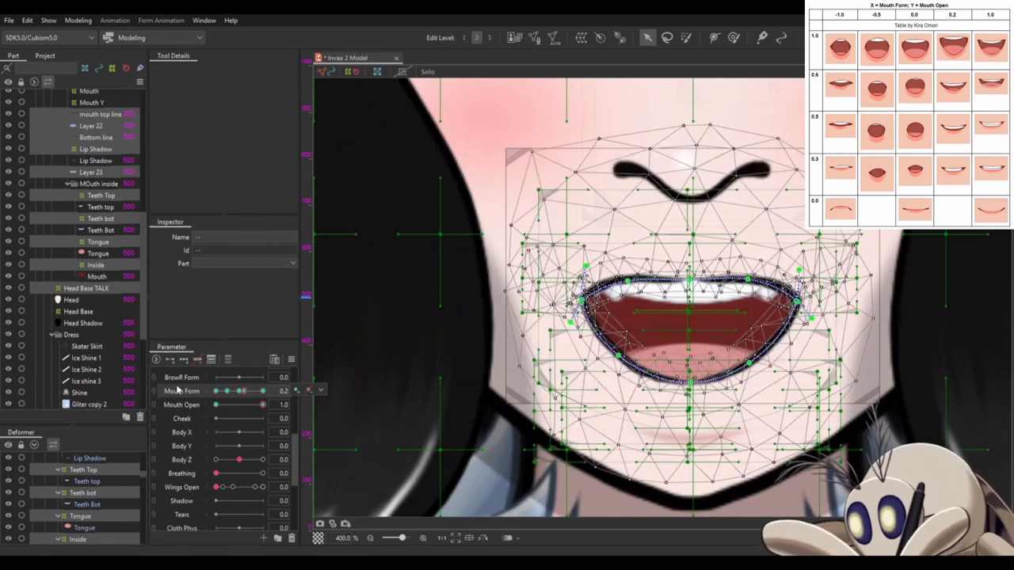
pyautogui.click(676, 293)
pyautogui.scroll(8, 600, 305)
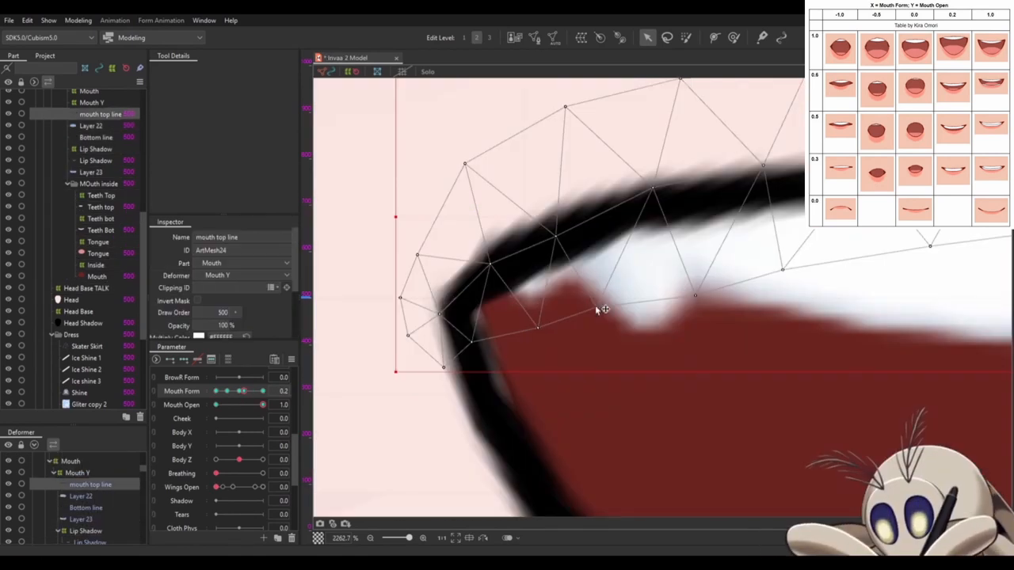
pyautogui.scroll(-2, 530, 236)
pyautogui.scroll(2, 795, 425)
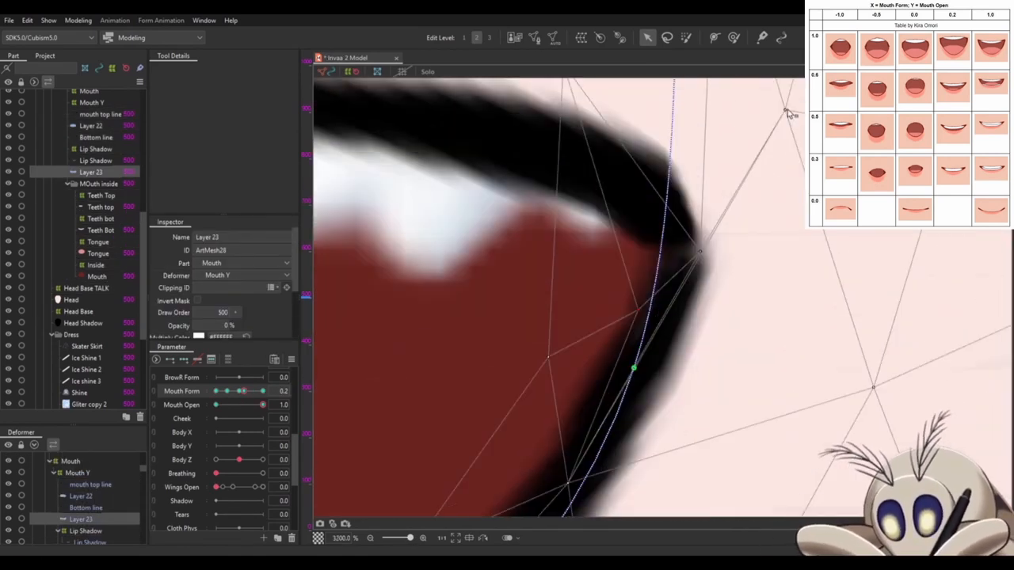
pyautogui.scroll(-1, 785, 114)
pyautogui.click(713, 302)
pyautogui.moveTo(780, 210); pyautogui.dragTo(831, 320)
pyautogui.click(831, 320)
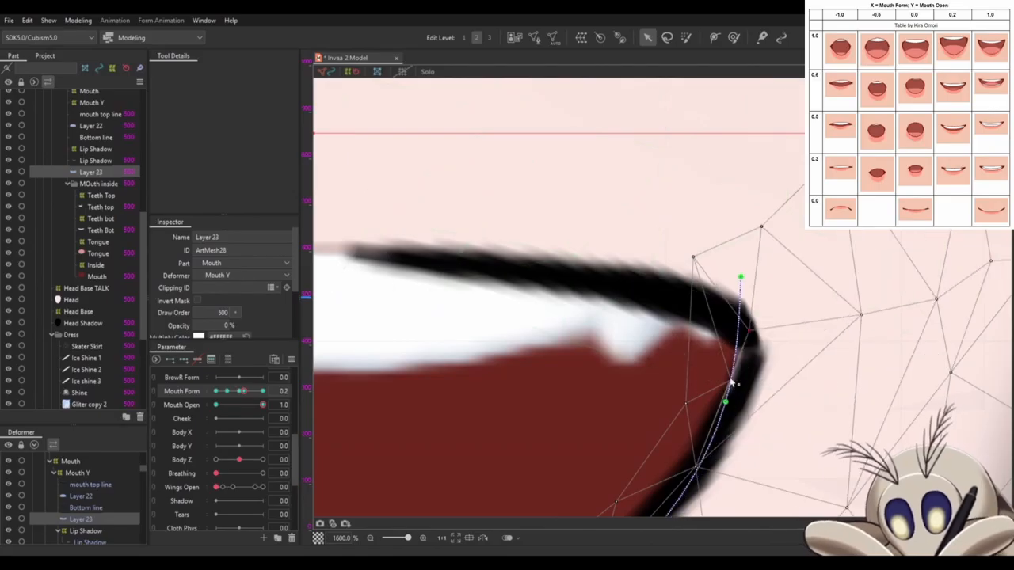
# - Deepen the lower lip's curve at Mouth Form 0.2 by adjusting Layer 23's deform path points
pyautogui.scroll(-6, 831, 309)
pyautogui.scroll(2, 855, 346)
pyautogui.click(620, 363)
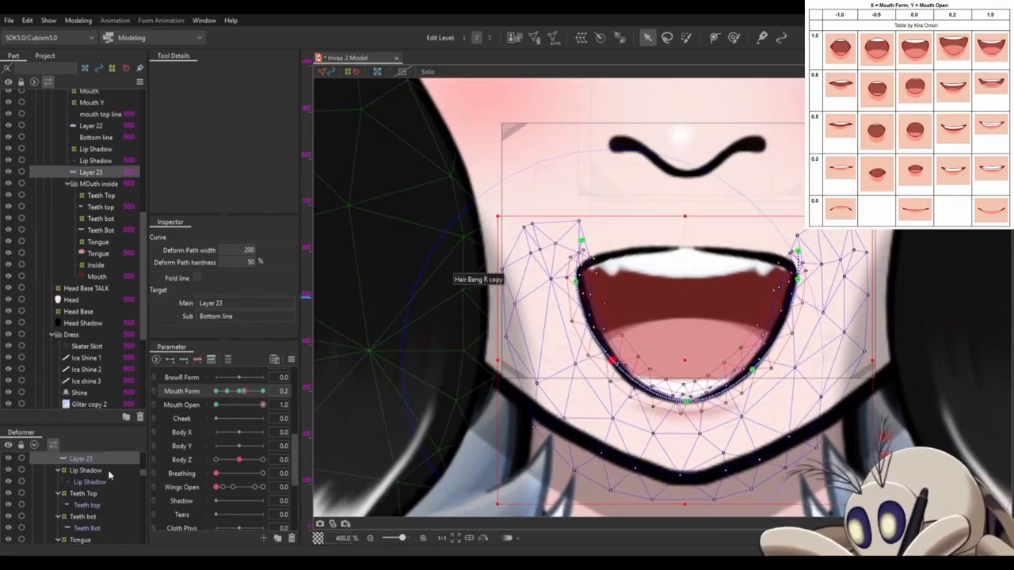
pyautogui.scroll(-2, 109, 477)
pyautogui.click(86, 498)
pyautogui.scroll(-4, 614, 283)
# - Reshape Layer 22's deform path at Mouth Form 0.2, extending its right end and smoothing the upper lip's arc
pyautogui.click(645, 277)
pyautogui.scroll(6, 642, 278)
pyautogui.click(737, 286)
pyautogui.moveTo(758, 317); pyautogui.dragTo(869, 293)
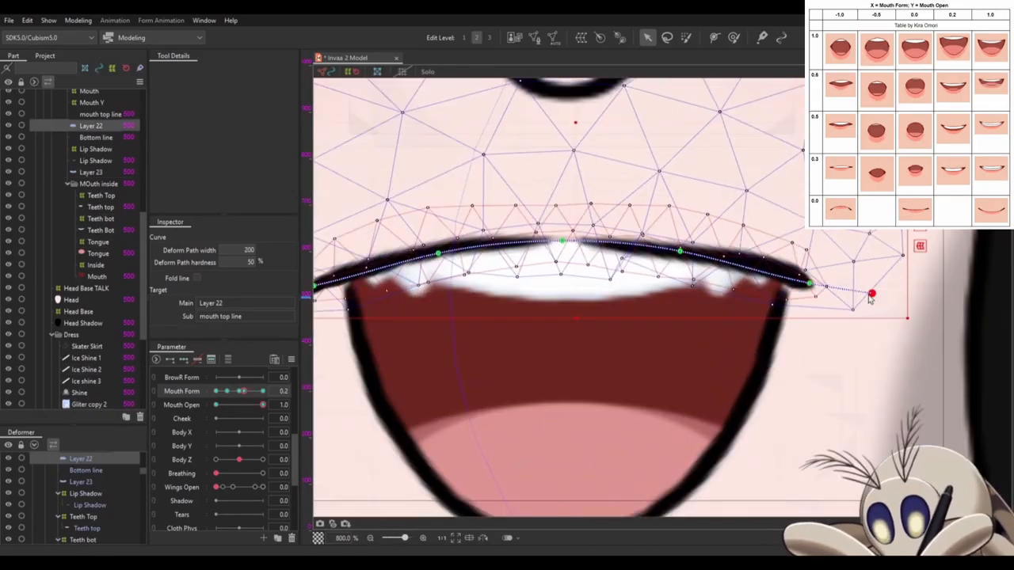
pyautogui.scroll(3, 855, 273)
pyautogui.click(646, 288)
pyautogui.scroll(-1, 646, 288)
pyautogui.moveTo(686, 273); pyautogui.dragTo(674, 253)
pyautogui.scroll(-2, 674, 253)
# - Adjust the left end of Layer 22's deform path at the upper lip's corner
pyautogui.click(84, 502)
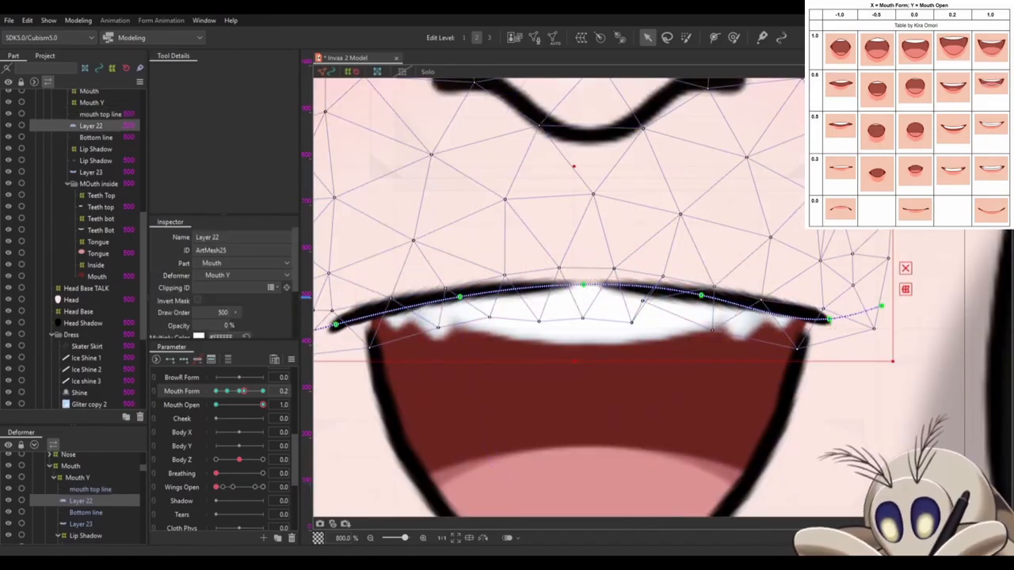
pyautogui.scroll(-1, 573, 166)
pyautogui.click(733, 38)
pyautogui.moveTo(507, 337); pyautogui.dragTo(520, 344)
pyautogui.click(647, 38)
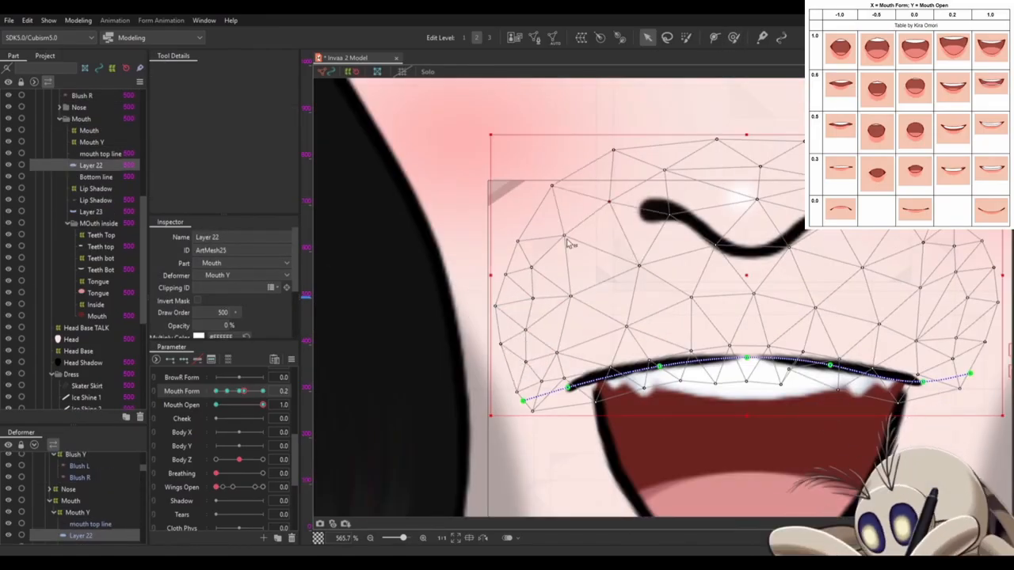
# - Fit Layer 23's left corner path points to the upper lip and refine the mouth's left side
pyautogui.click(725, 424)
pyautogui.scroll(1, 724, 424)
pyautogui.scroll(-1, 925, 233)
pyautogui.click(663, 164)
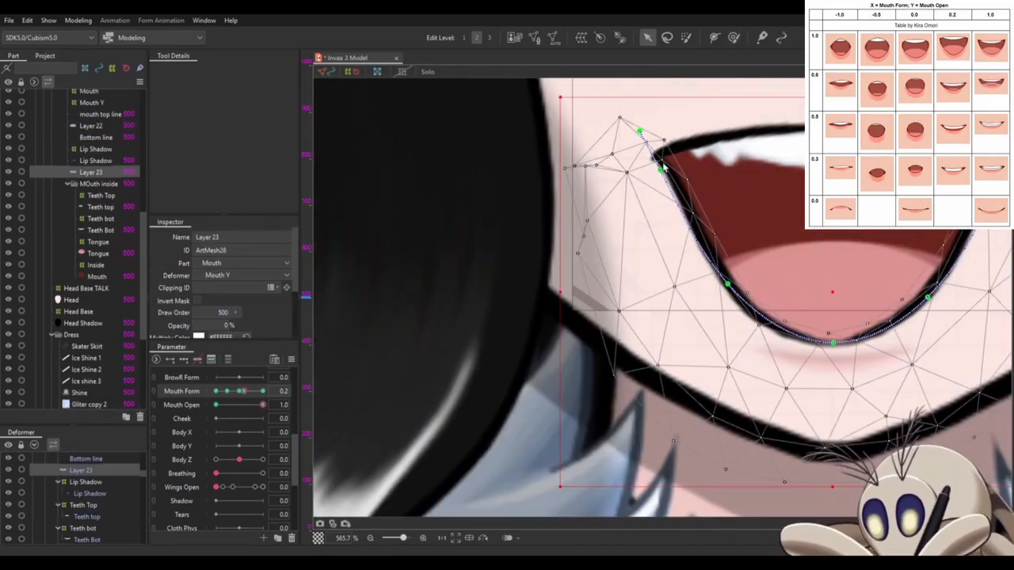
pyautogui.click(665, 208)
pyautogui.scroll(-2, 666, 207)
pyautogui.click(473, 328)
pyautogui.scroll(-5, 626, 266)
pyautogui.click(586, 372)
# - Set Mouth Form to -1.0 and pull down the centre of Layer 23's deform path to deepen the lower lip
pyautogui.moveTo(263, 405); pyautogui.dragTo(216, 391)
pyautogui.scroll(8, 625, 271)
pyautogui.click(571, 256)
pyautogui.moveTo(448, 332); pyautogui.dragTo(450, 312)
pyautogui.click(454, 435)
pyautogui.moveTo(567, 258); pyautogui.dragTo(567, 337)
pyautogui.moveTo(836, 255); pyautogui.dragTo(834, 243)
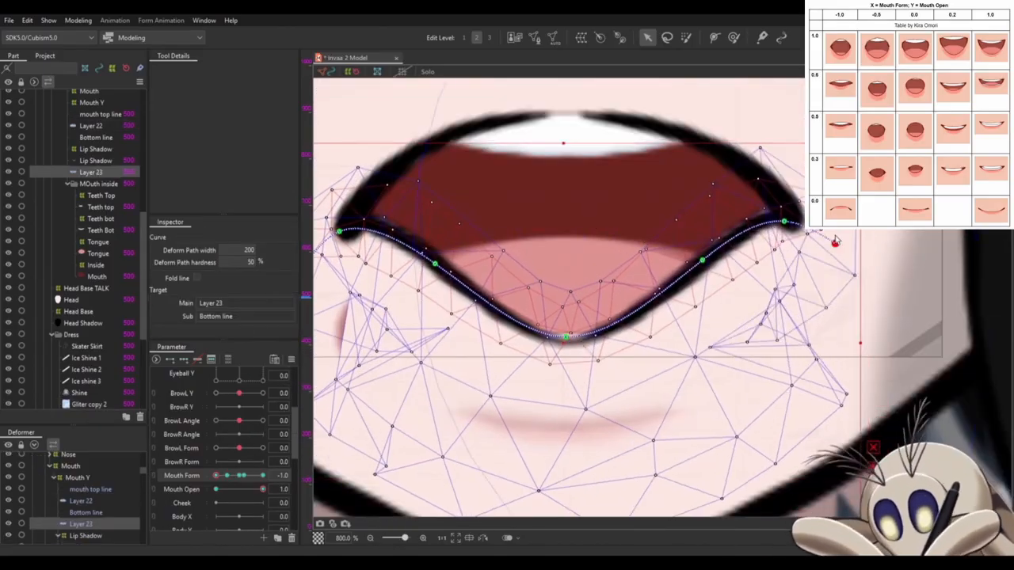
# - Straighten Layer 23's deform path along both sides of the lower lip at Mouth Form -1.0
pyautogui.moveTo(406, 286); pyautogui.dragTo(573, 285)
pyautogui.scroll(3, 792, 334)
pyautogui.click(568, 370)
pyautogui.moveTo(568, 370); pyautogui.dragTo(568, 343)
pyautogui.moveTo(356, 88); pyautogui.dragTo(534, 141)
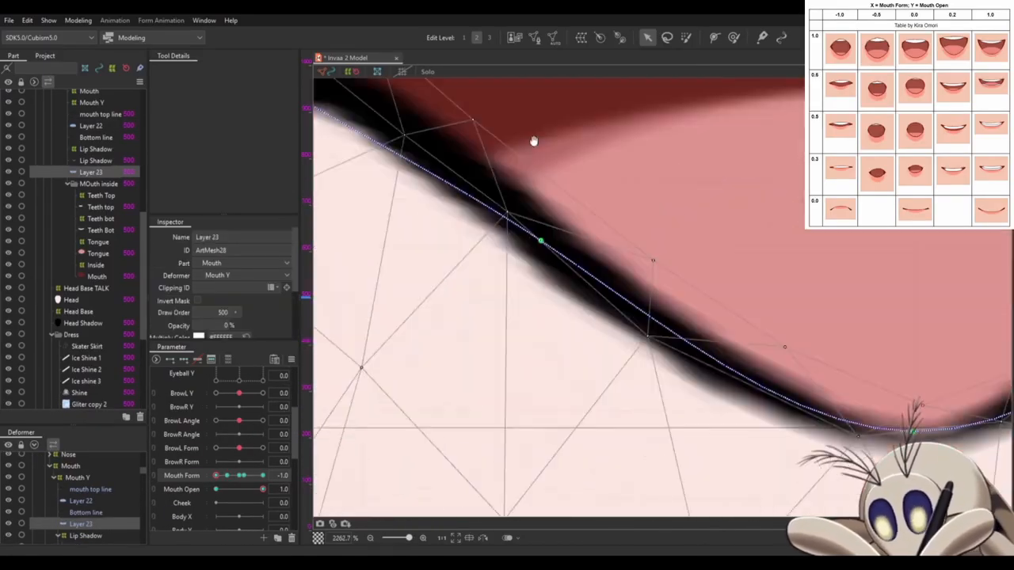
pyautogui.moveTo(832, 293); pyautogui.dragTo(376, 300)
pyautogui.moveTo(922, 117); pyautogui.dragTo(654, 287)
pyautogui.scroll(-3, 900, 276)
pyautogui.click(792, 327)
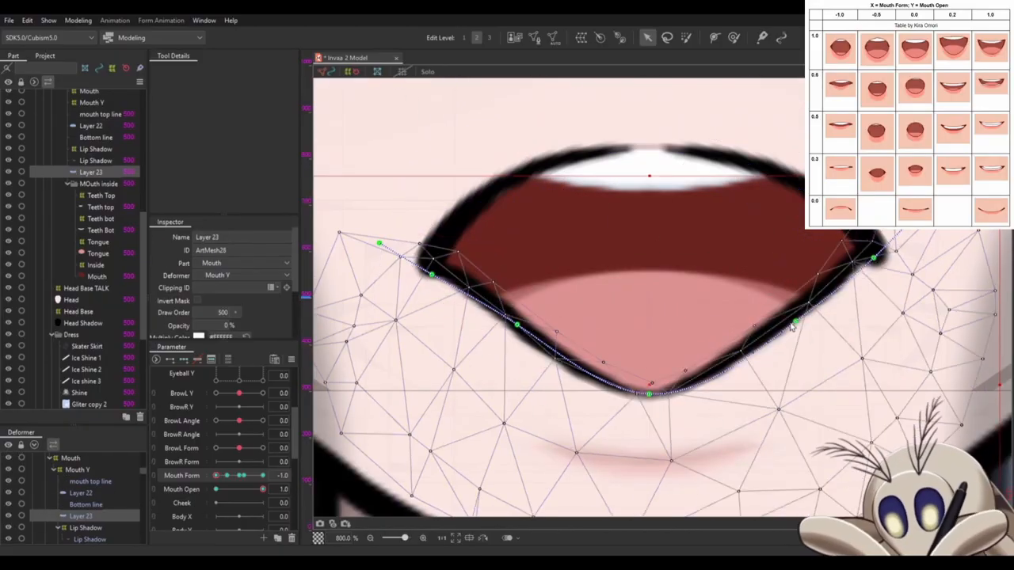
# - Round out Layer 23's lower lip curve at Mouth Form -1.0 and align its corner points with the upper lip's ends
pyautogui.scroll(-3, 792, 327)
pyautogui.click(529, 320)
pyautogui.scroll(5, 530, 320)
pyautogui.scroll(-3, 464, 404)
pyautogui.click(758, 316)
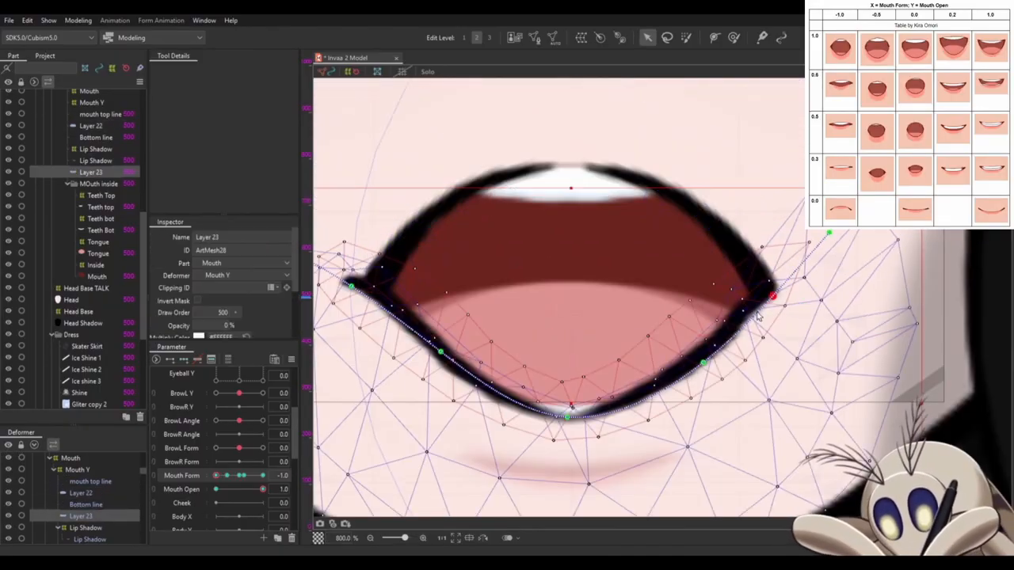
pyautogui.moveTo(568, 416); pyautogui.dragTo(567, 429)
pyautogui.moveTo(441, 351); pyautogui.dragTo(572, 340)
pyautogui.moveTo(448, 269); pyautogui.dragTo(470, 266)
pyautogui.moveTo(543, 356); pyautogui.dragTo(555, 367)
# - Lower the Tongue warp deformer towards the lower lip at Mouth Form -1.0
pyautogui.scroll(-2, 56, 516)
pyautogui.click(80, 491)
pyautogui.moveTo(668, 358); pyautogui.dragTo(668, 456)
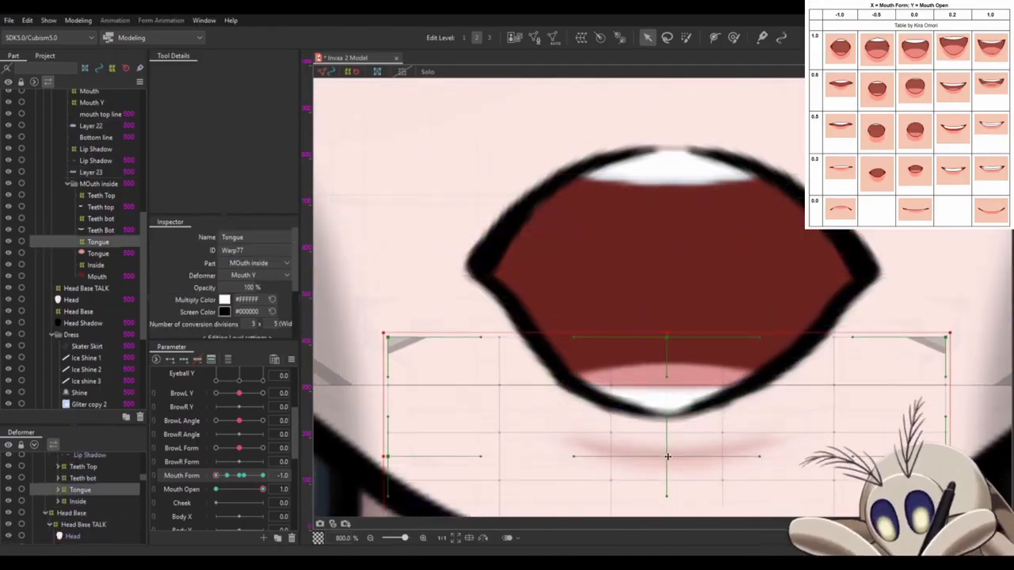
# - Refine the mouth top line's mesh along the upper lip and its right corner at Mouth Form -1.0
pyautogui.scroll(-5, 667, 457)
pyautogui.click(754, 236)
pyautogui.click(494, 328)
pyautogui.scroll(7, 494, 328)
pyautogui.moveTo(656, 159); pyautogui.dragTo(577, 436)
pyautogui.click(763, 312)
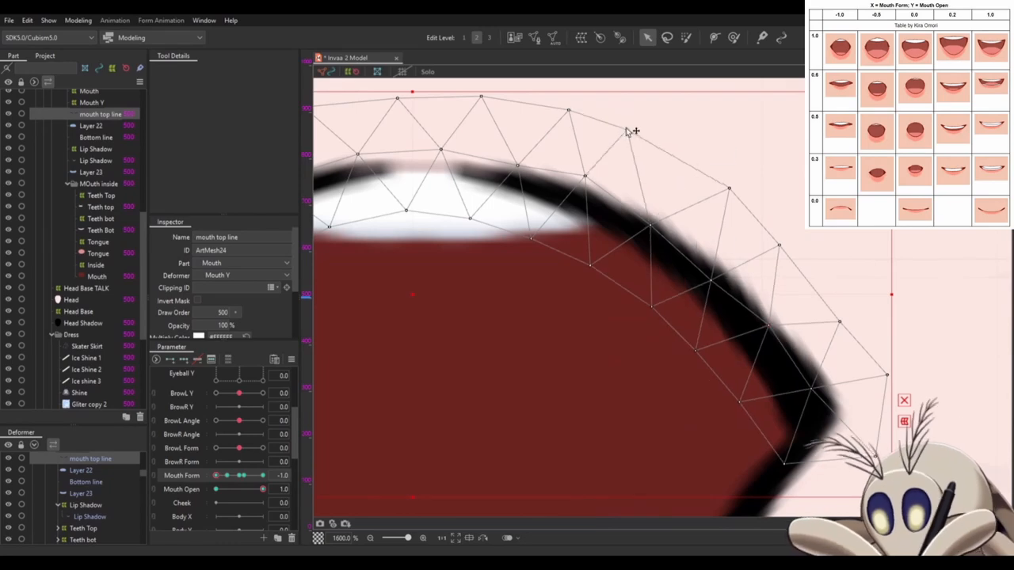
pyautogui.moveTo(396, 412); pyautogui.dragTo(784, 286)
pyautogui.click(523, 412)
pyautogui.moveTo(555, 507); pyautogui.dragTo(555, 379)
pyautogui.moveTo(522, 206); pyautogui.dragTo(586, 392)
# - Adjust Layer 23's side path points so the lower lip meets both mouth corners at Mouth Form -1.0
pyautogui.click(547, 254)
pyautogui.scroll(-5, 446, 290)
pyautogui.click(758, 451)
pyautogui.click(847, 388)
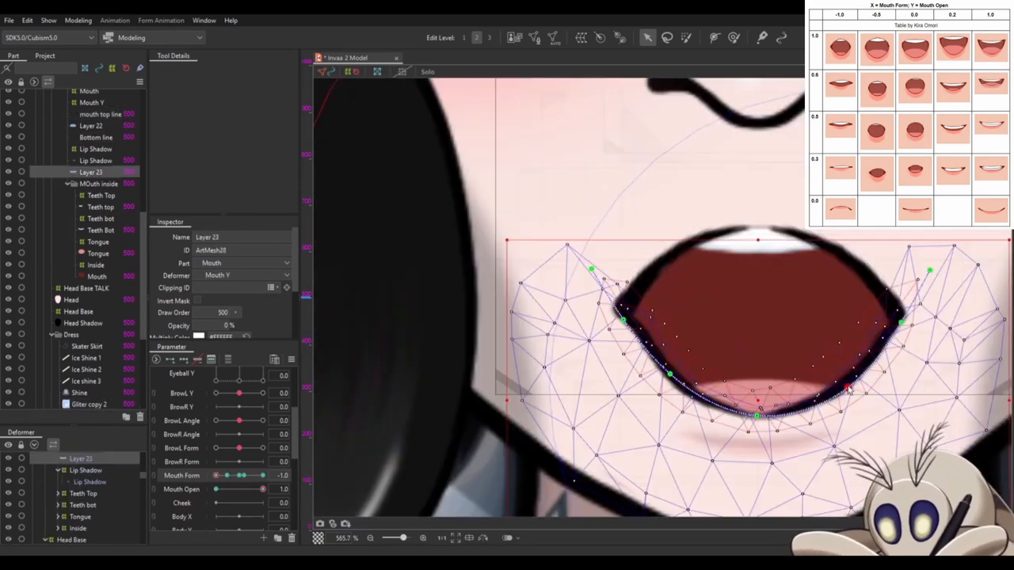
pyautogui.click(491, 380)
pyautogui.scroll(1, 491, 380)
pyautogui.scroll(-2, 590, 358)
pyautogui.click(548, 312)
# - Unlink the combined Mouth Form and Mouth Open parameters
pyautogui.scroll(-2, 638, 179)
pyautogui.click(84, 483)
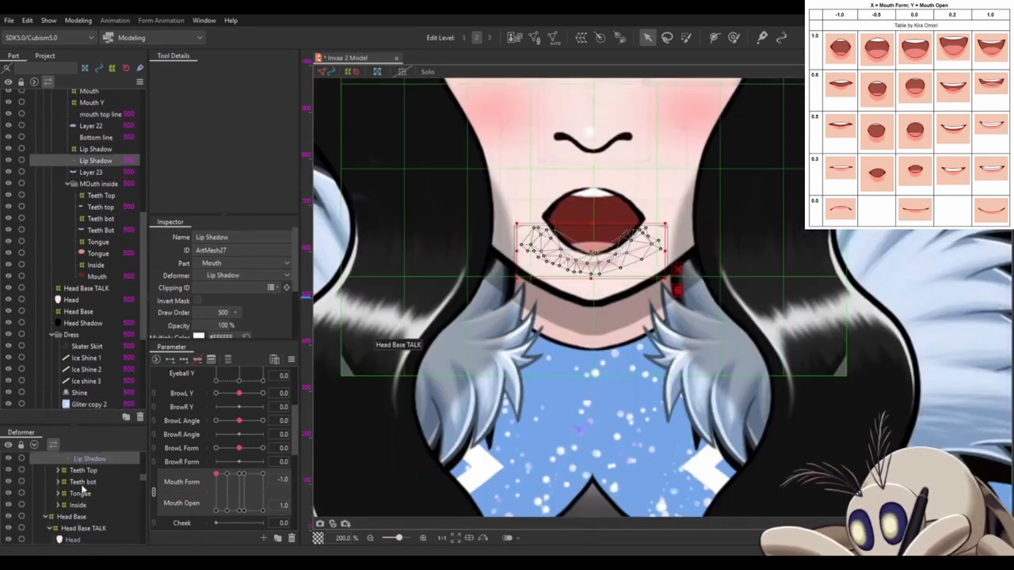
pyautogui.click(154, 492)
pyautogui.scroll(-2, 480, 464)
# - Fit the Tongue warp deformer to the rounded lower lip at Mouth Form -1.0
pyautogui.click(480, 464)
pyautogui.scroll(5, 586, 349)
pyautogui.click(586, 348)
pyautogui.click(525, 362)
pyautogui.click(102, 510)
pyautogui.click(526, 363)
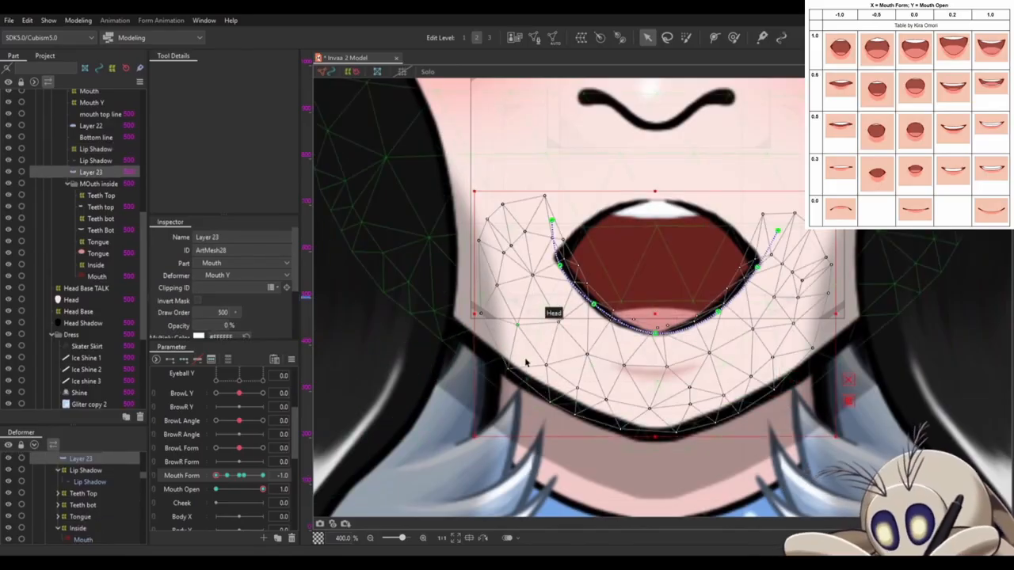
pyautogui.click(98, 243)
pyautogui.moveTo(515, 353); pyautogui.dragTo(796, 443)
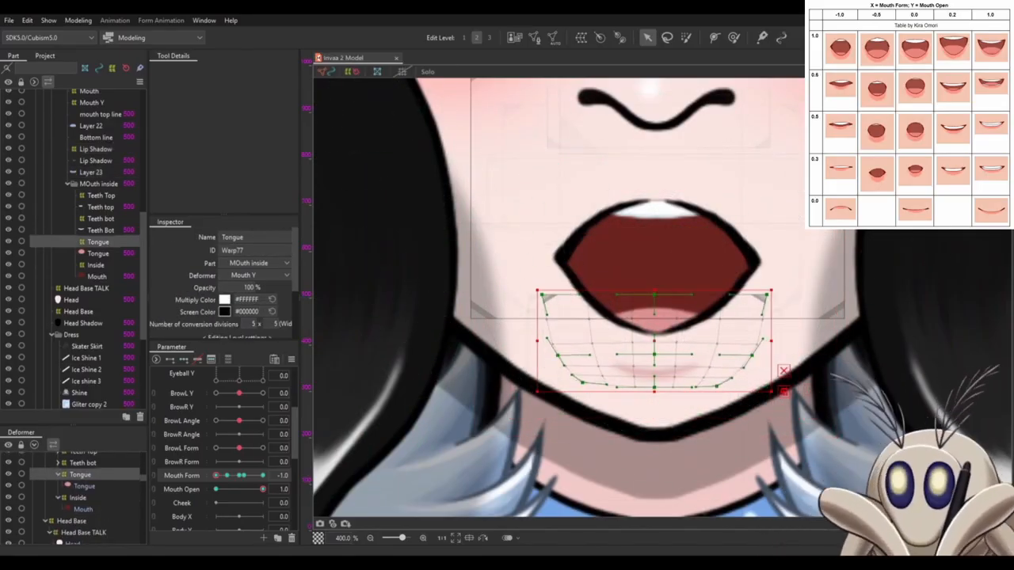
# - Set Mouth Form to -0.5 and pull both ends of Layer 22 inward to shape the upper lip's corners
pyautogui.click(227, 476)
pyautogui.click(91, 126)
pyautogui.moveTo(790, 266); pyautogui.dragTo(775, 270)
pyautogui.moveTo(533, 267); pyautogui.dragTo(565, 210)
# - Fit Layer 23 and the Bottom line to the upper lip at the mouth's left corner at Mouth Form -0.5
pyautogui.click(96, 138)
pyautogui.keyDown('ctrl'); pyautogui.click(91, 172); pyautogui.keyUp('ctrl')
pyautogui.scroll(4, 547, 235)
pyautogui.scroll(4, 577, 287)
pyautogui.click(91, 172)
pyautogui.scroll(3, 546, 235)
pyautogui.scroll(-1, 576, 305)
pyautogui.moveTo(538, 307); pyautogui.dragTo(551, 264)
pyautogui.click(515, 277)
pyautogui.click(554, 393)
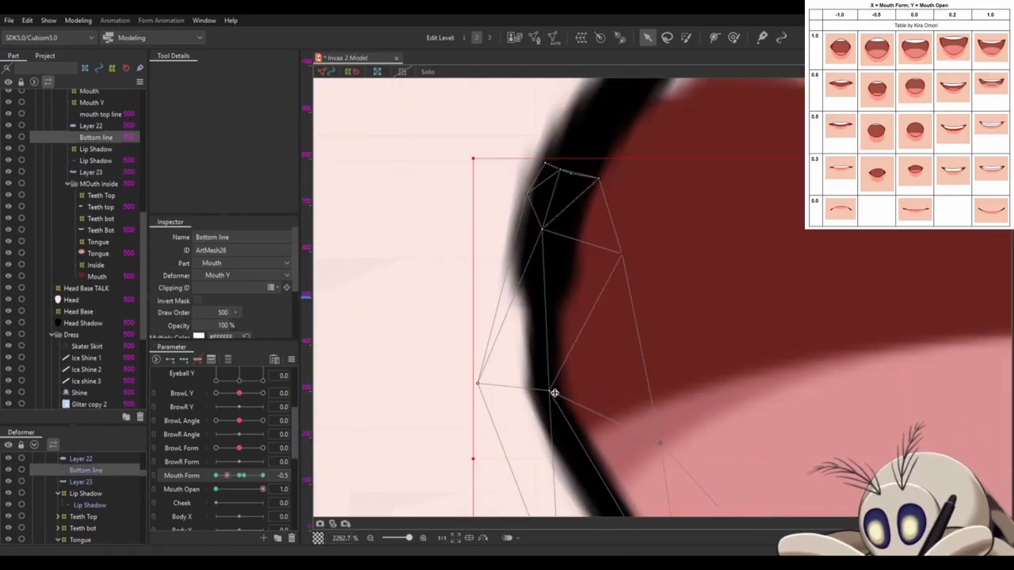
# - Smooth the Bottom line's left edge at Mouth Form -0.5 by moving its mesh vertices
pyautogui.scroll(-2, 772, 290)
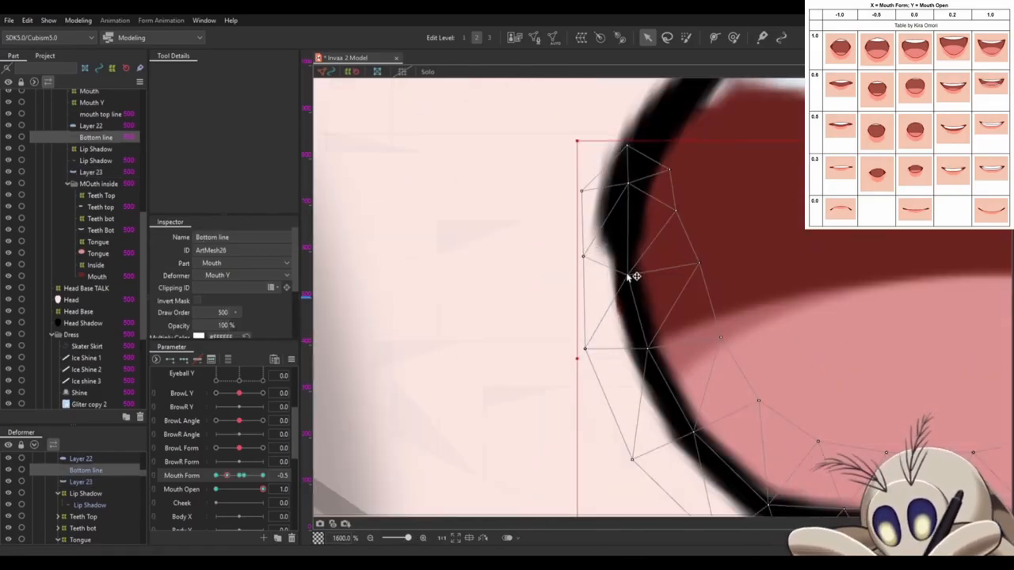
pyautogui.click(640, 277)
pyautogui.scroll(1, 753, 491)
pyautogui.moveTo(754, 491); pyautogui.dragTo(667, 372)
pyautogui.scroll(-2, 667, 372)
pyautogui.moveTo(573, 211); pyautogui.dragTo(341, 245)
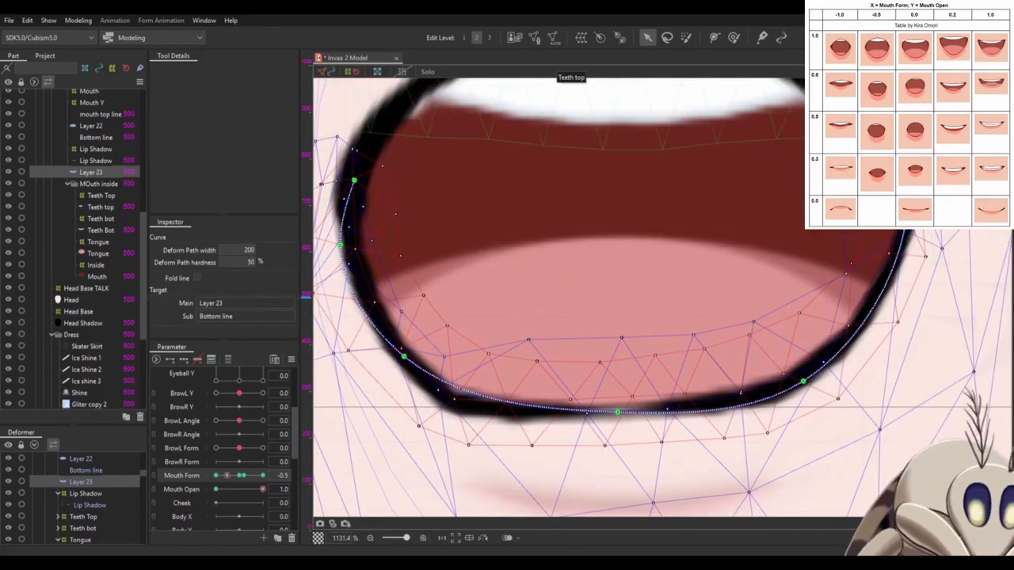
# - Lower the centre of Layer 23's deform path and widen its sides into a rounder lower lip at Mouth Form -0.5
pyautogui.moveTo(618, 412); pyautogui.dragTo(622, 464)
pyautogui.moveTo(803, 381); pyautogui.dragTo(824, 398)
pyautogui.moveTo(340, 245); pyautogui.dragTo(335, 224)
pyautogui.moveTo(404, 356); pyautogui.dragTo(411, 372)
pyautogui.click(437, 432)
# - Smooth the Bottom line's mesh along the lower lip's curve at Mouth Form -0.5
pyautogui.click(611, 473)
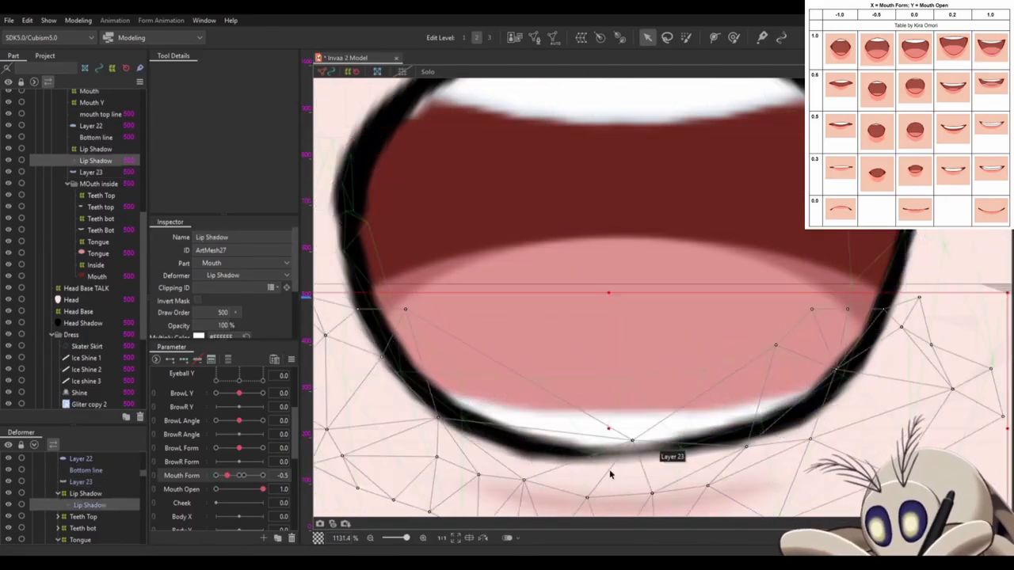
pyautogui.click(626, 461)
pyautogui.click(865, 325)
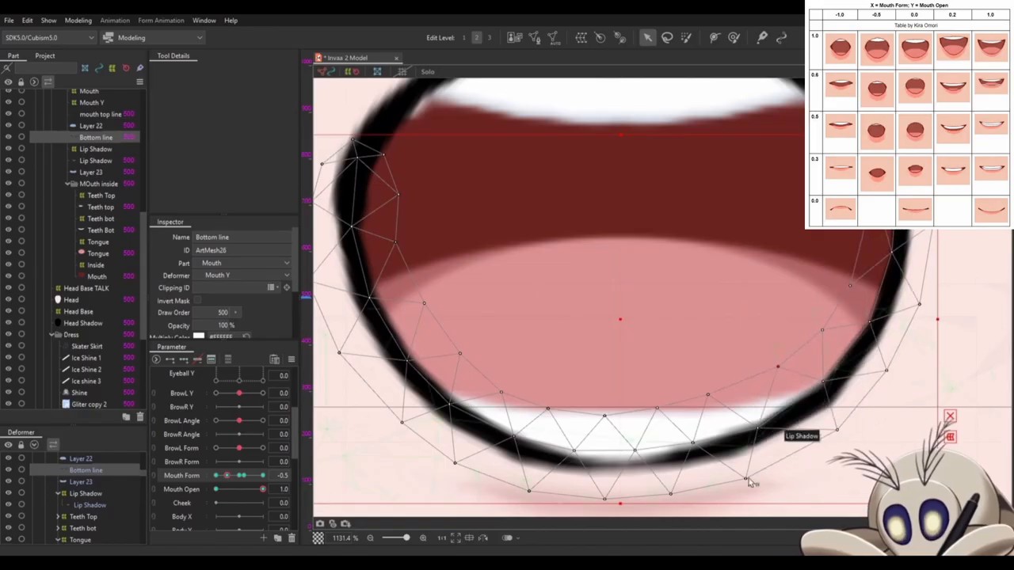
pyautogui.scroll(-4, 657, 416)
pyautogui.click(705, 359)
# - Round the upper lip's right side at Mouth Form -0.5 by adjusting the mouth top line and Layer 22
pyautogui.scroll(5, 704, 362)
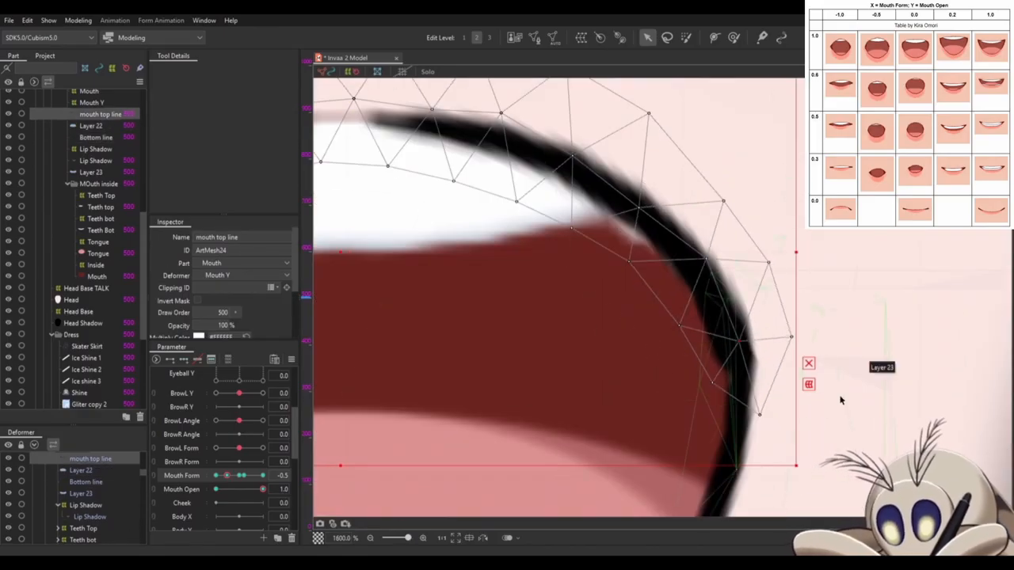
pyautogui.click(841, 400)
pyautogui.moveTo(841, 400); pyautogui.dragTo(740, 296)
pyautogui.moveTo(610, 189); pyautogui.dragTo(614, 182)
pyautogui.click(646, 239)
pyautogui.moveTo(646, 238); pyautogui.dragTo(873, 430)
pyautogui.click(817, 389)
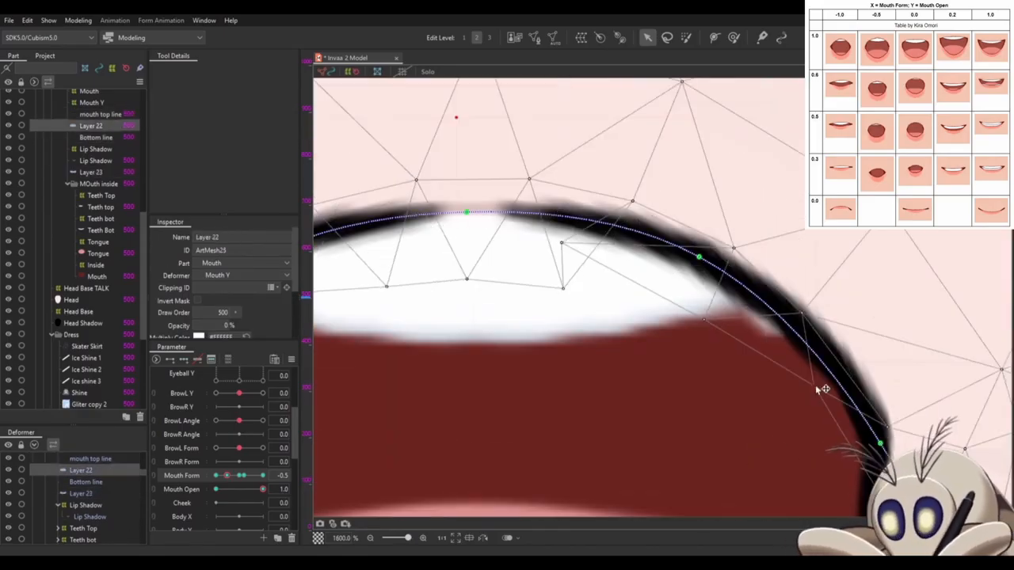
pyautogui.moveTo(356, 342); pyautogui.dragTo(528, 340)
# - Fit Layer 23's right-end path points to the upper lip's right corner at Mouth Form -0.5
pyautogui.scroll(-3, 786, 316)
pyautogui.click(832, 427)
pyautogui.scroll(4, 911, 356)
pyautogui.click(751, 288)
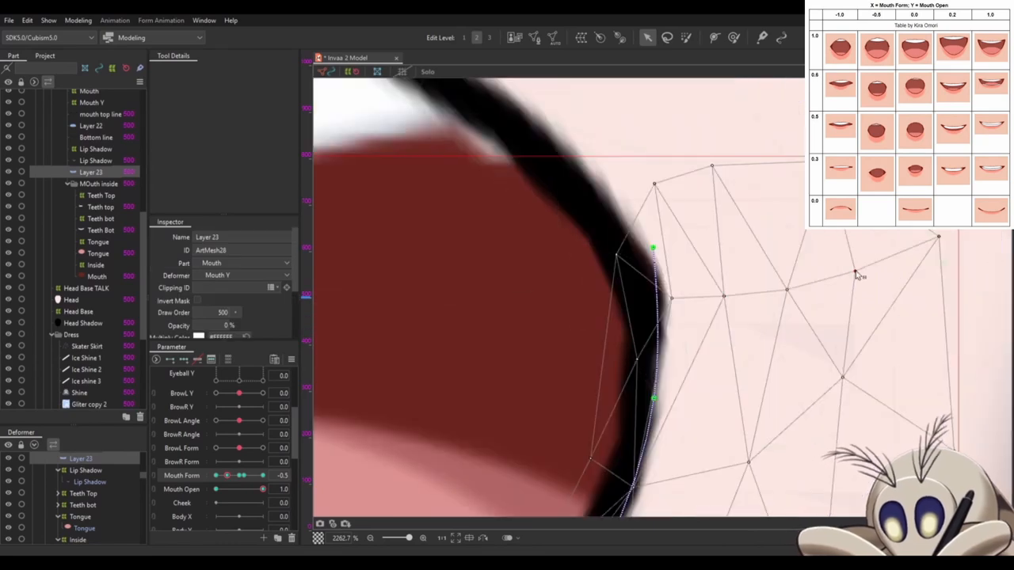
pyautogui.scroll(-4, 856, 274)
pyautogui.click(625, 380)
pyautogui.scroll(4, 625, 380)
pyautogui.moveTo(625, 380); pyautogui.dragTo(634, 372)
pyautogui.scroll(-1, 488, 369)
pyautogui.moveTo(639, 304); pyautogui.dragTo(631, 312)
# - Smooth the Bottom line's mesh along the lower lip's right side at Mouth Form -0.5
pyautogui.scroll(-8, 532, 331)
pyautogui.click(532, 331)
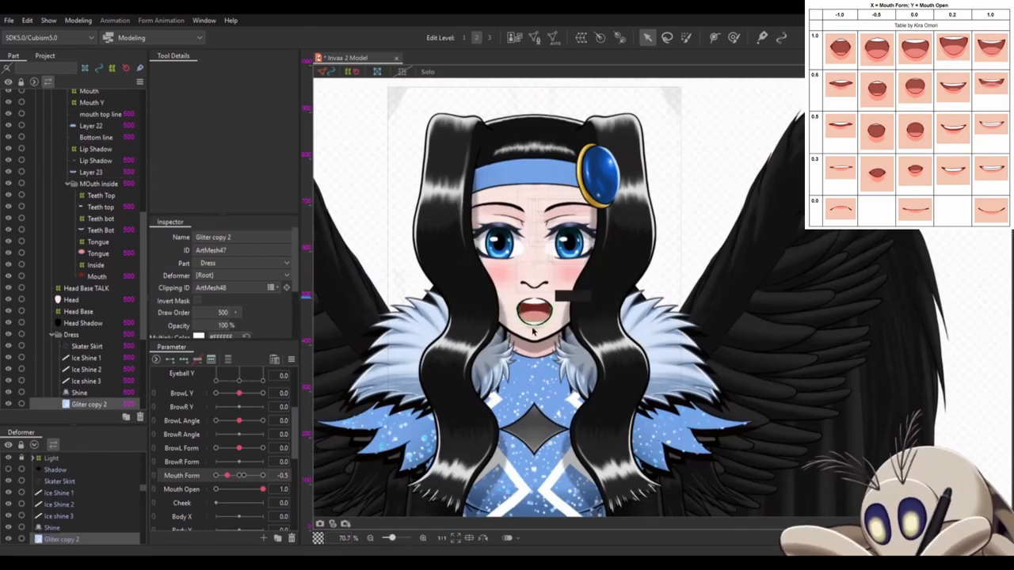
pyautogui.click(533, 330)
pyautogui.scroll(8, 537, 313)
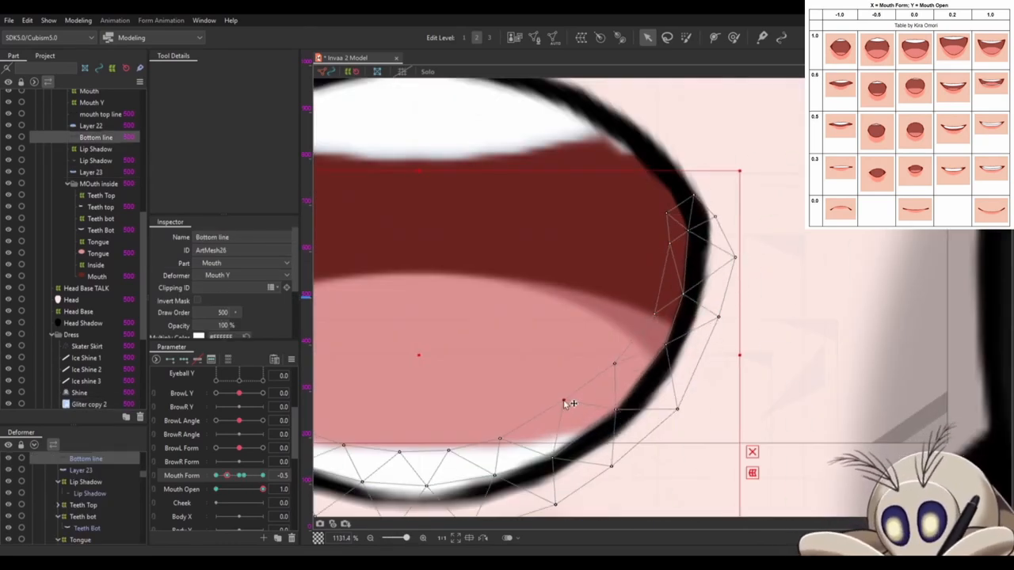
pyautogui.scroll(-1, 565, 402)
pyautogui.click(617, 351)
pyautogui.click(683, 251)
pyautogui.scroll(-1, 723, 337)
pyautogui.click(722, 338)
pyautogui.scroll(-6, 761, 277)
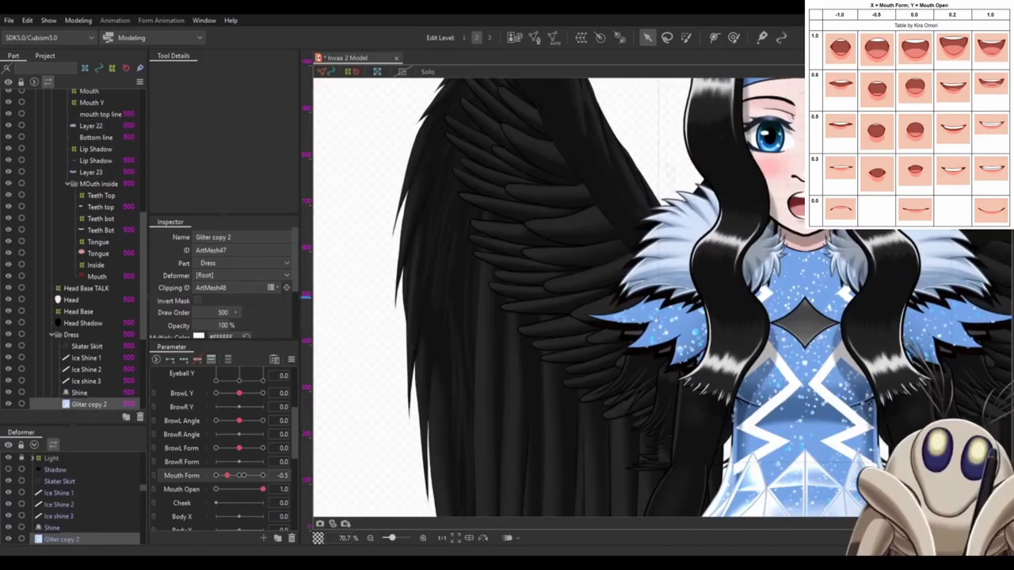
# - Touch up the mouth outline at Mouth Form 1.0 and return Mouth Form to -0.5
pyautogui.moveTo(227, 475); pyautogui.dragTo(263, 476)
pyautogui.click(800, 198)
pyautogui.scroll(6, 810, 198)
pyautogui.moveTo(605, 179); pyautogui.dragTo(609, 187)
pyautogui.scroll(-4, 719, 396)
pyautogui.click(85, 288)
pyautogui.scroll(1, 697, 396)
pyautogui.moveTo(263, 475); pyautogui.dragTo(228, 478)
pyautogui.scroll(2, 72, 489)
# - Lower the Teeth bot warp deformer behind the lower lip at Mouth Form -0.5
pyautogui.click(74, 489)
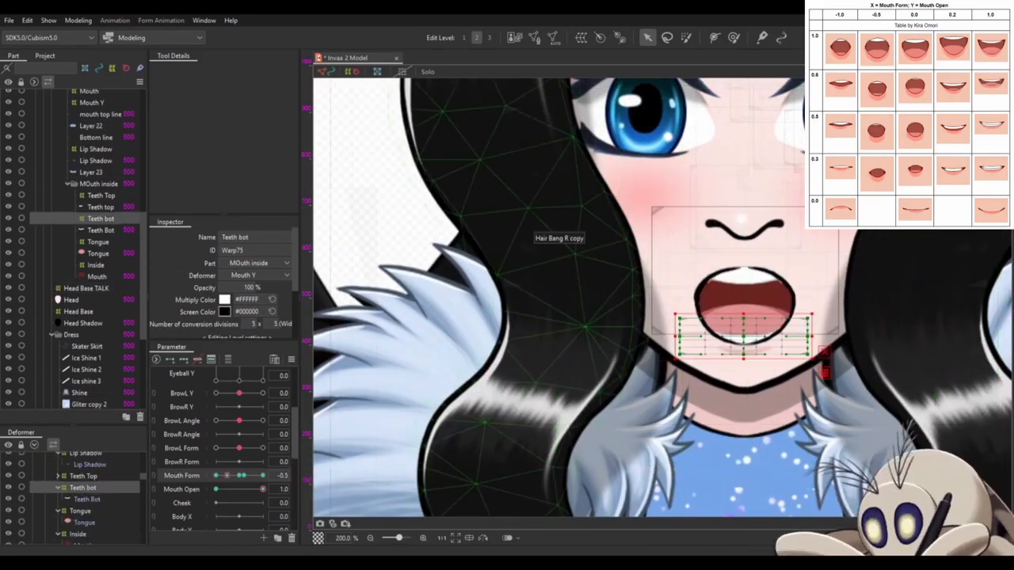
pyautogui.moveTo(743, 337); pyautogui.dragTo(743, 347)
pyautogui.click(86, 455)
pyautogui.moveTo(243, 477)
pyautogui.mouseDown()
pyautogui.moveTo(263, 478)
pyautogui.moveTo(227, 477)
pyautogui.mouseUp()
pyautogui.click(82, 494)
pyautogui.click(80, 516)
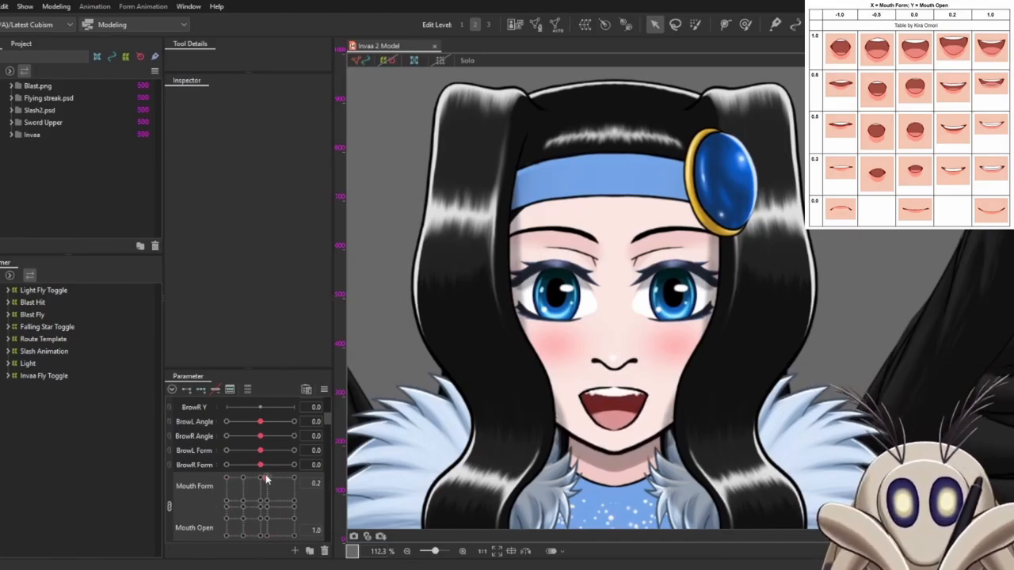
# - Preview the mouth shapes by moving through the linked Mouth Form and Mouth Open keys
pyautogui.moveTo(274, 495); pyautogui.dragTo(252, 474)
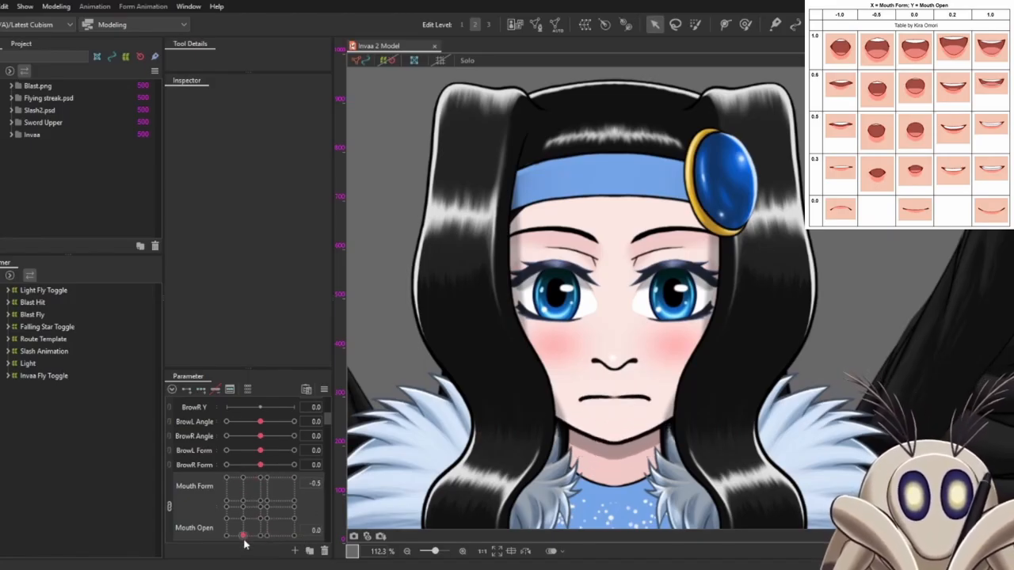
pyautogui.moveTo(244, 544); pyautogui.dragTo(245, 479)
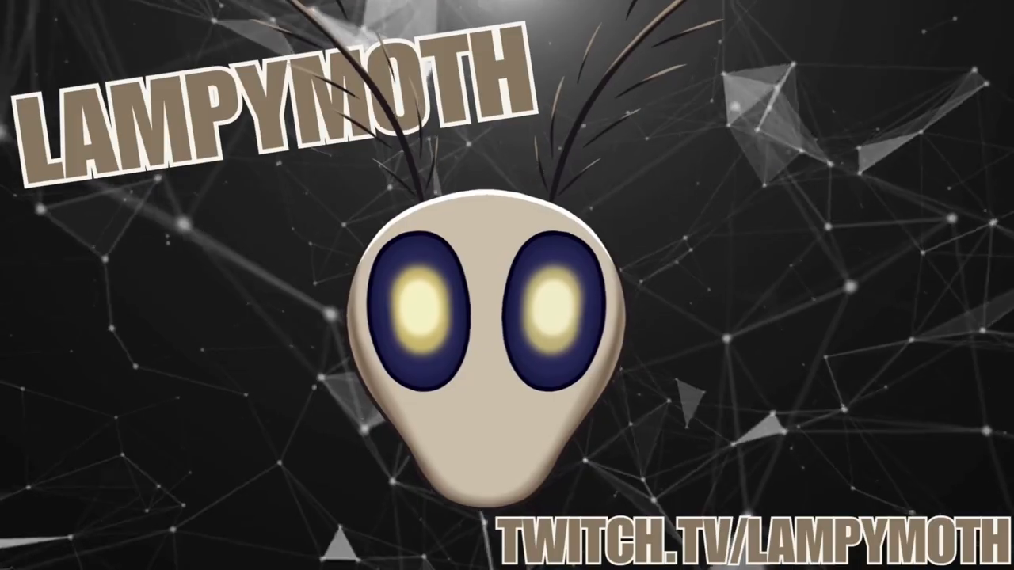